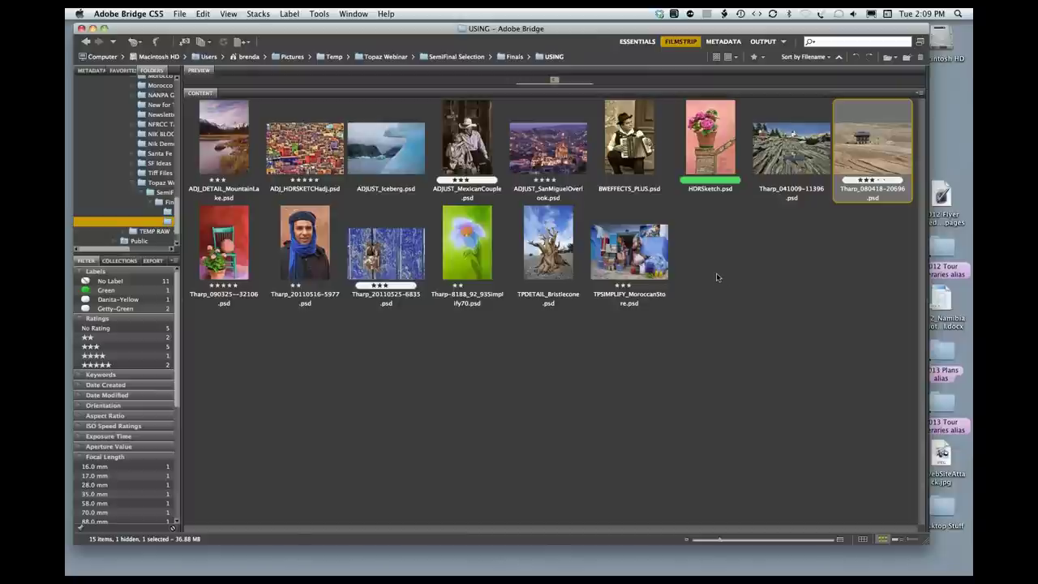
# Open the farmhouse image Tharp_080418-20696.psd from the USING folder in Photoshop.
pyautogui.click(717, 248)
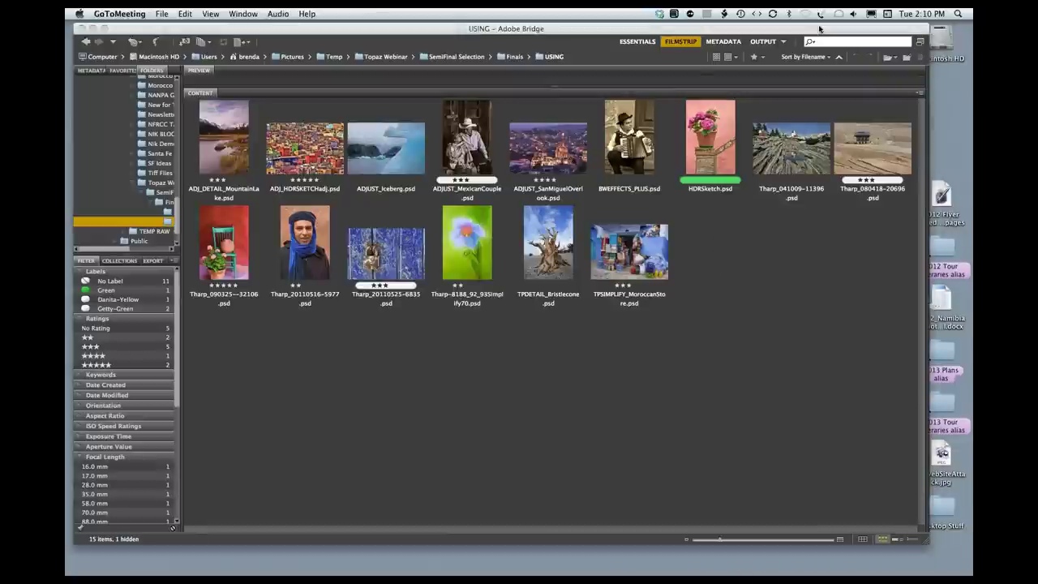
pyautogui.click(861, 162)
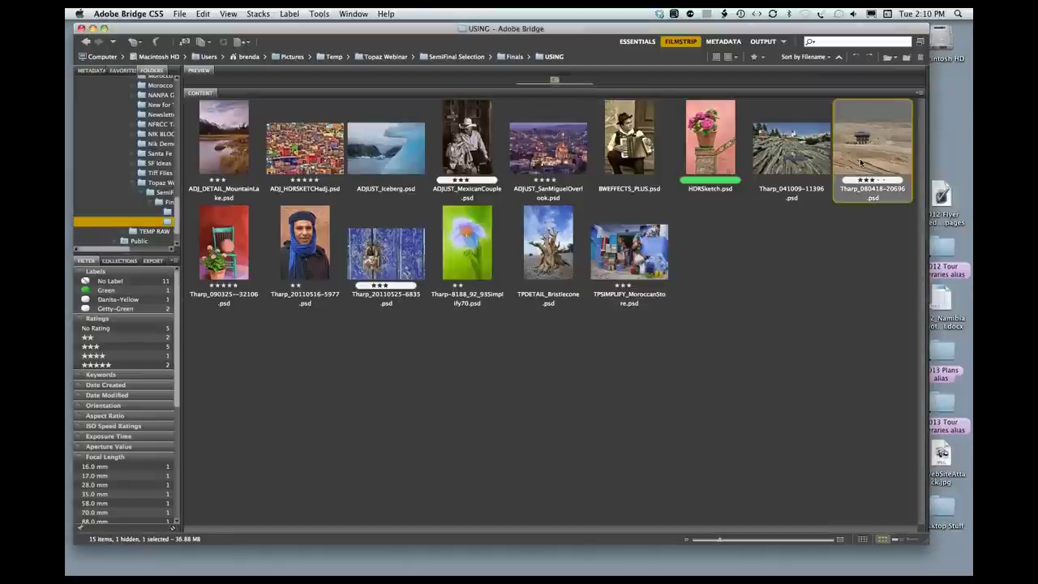
pyautogui.moveTo(862, 162)
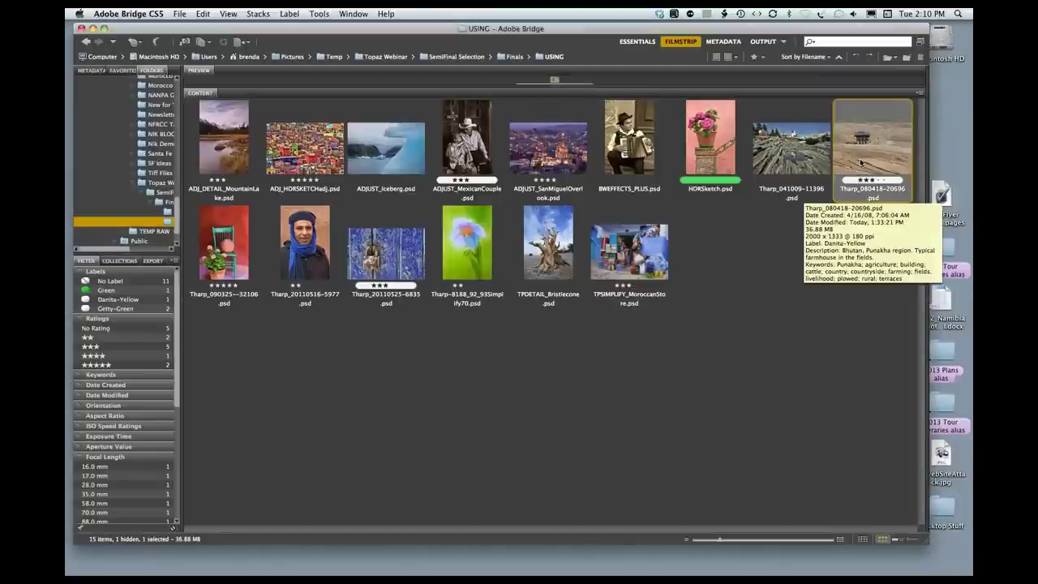
pyautogui.doubleClick(861, 162)
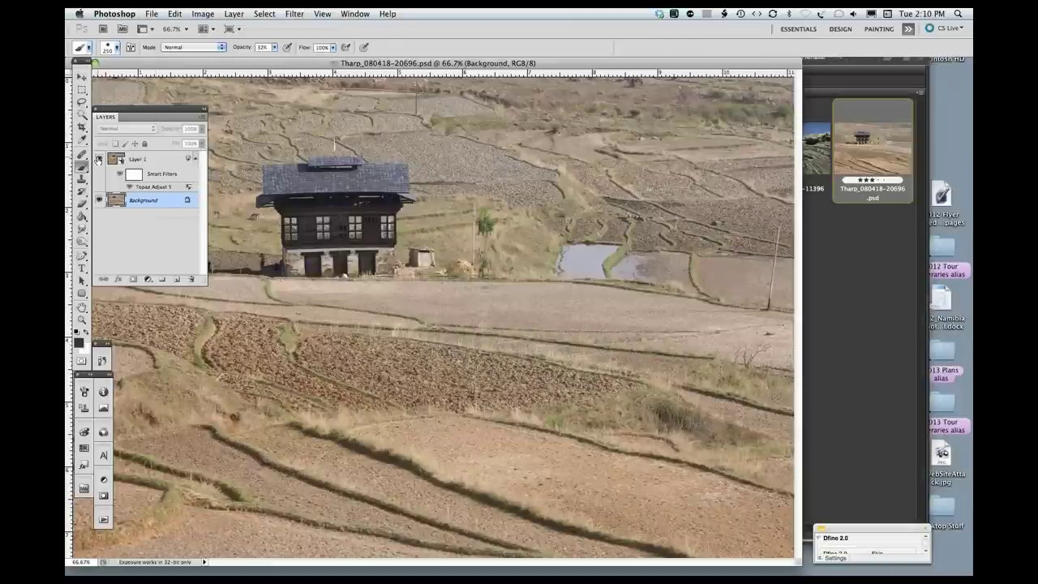
# Toggle Layer 1's visibility to compare the existing Topaz Adjust 5 result with the original, switching to the Rectangular Marquee tool.
pyautogui.click(99, 158)
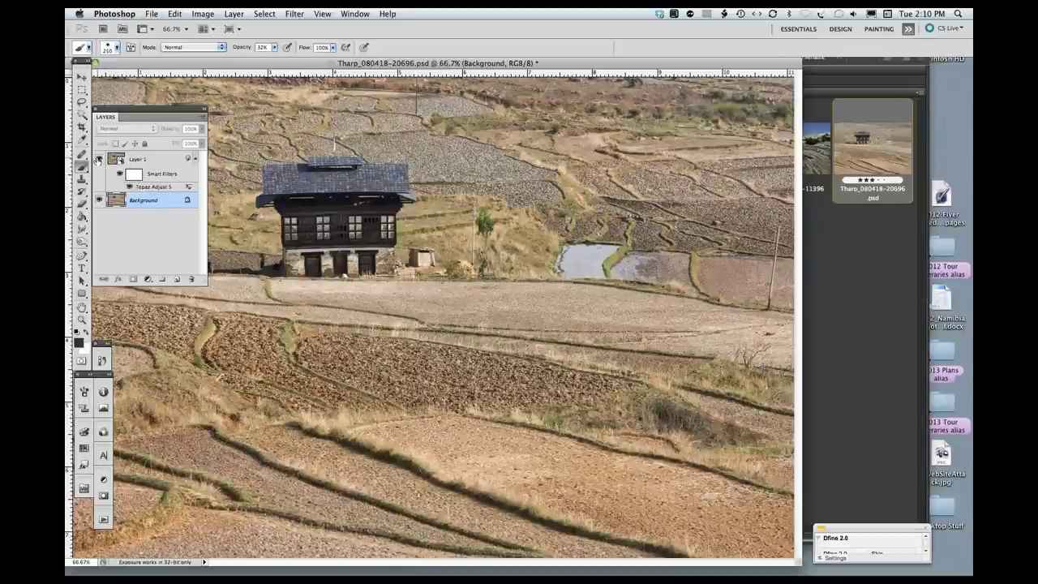
pyautogui.click(98, 158)
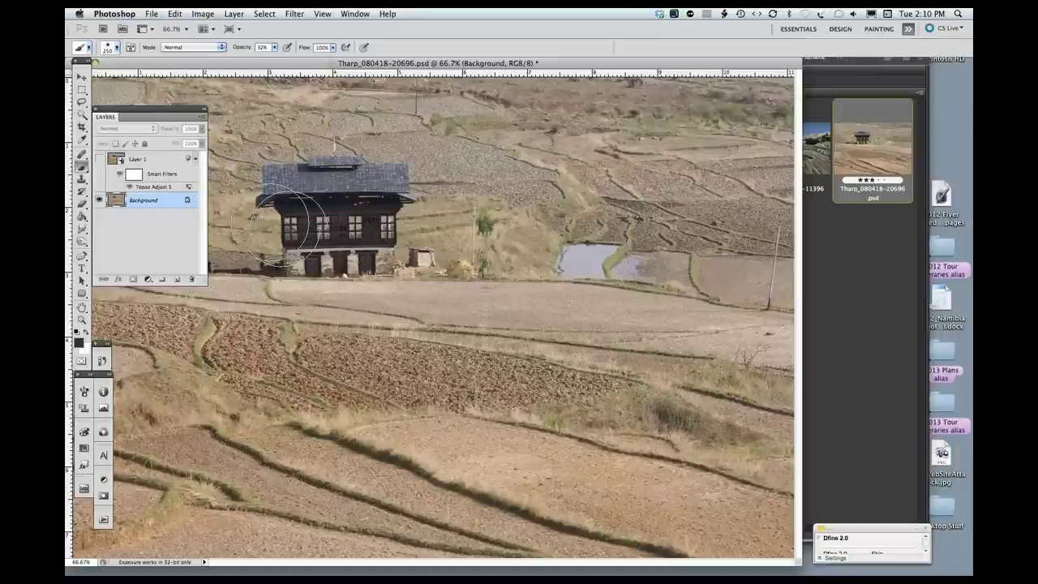
pyautogui.click(82, 90)
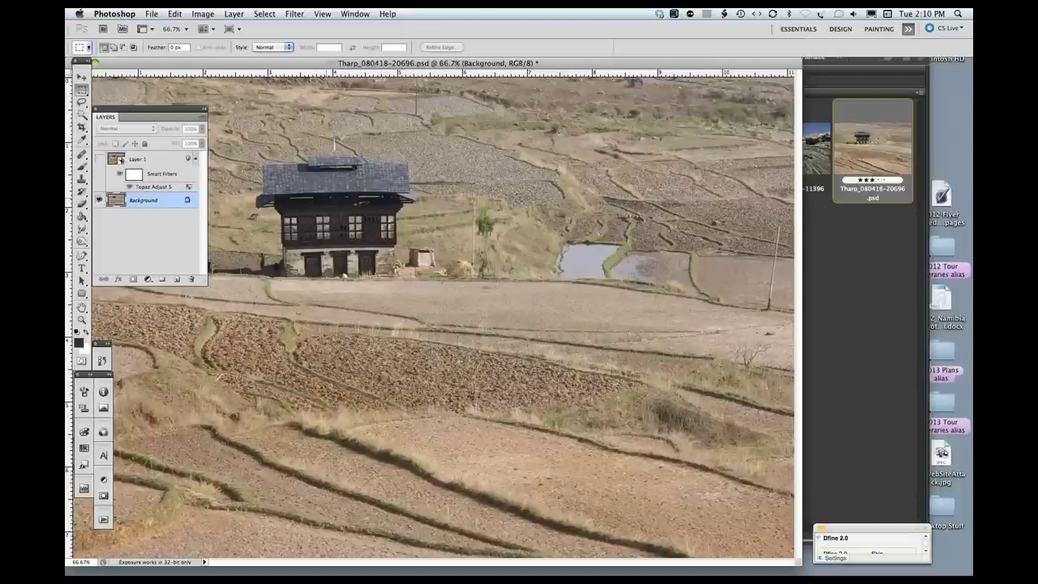
pyautogui.click(98, 159)
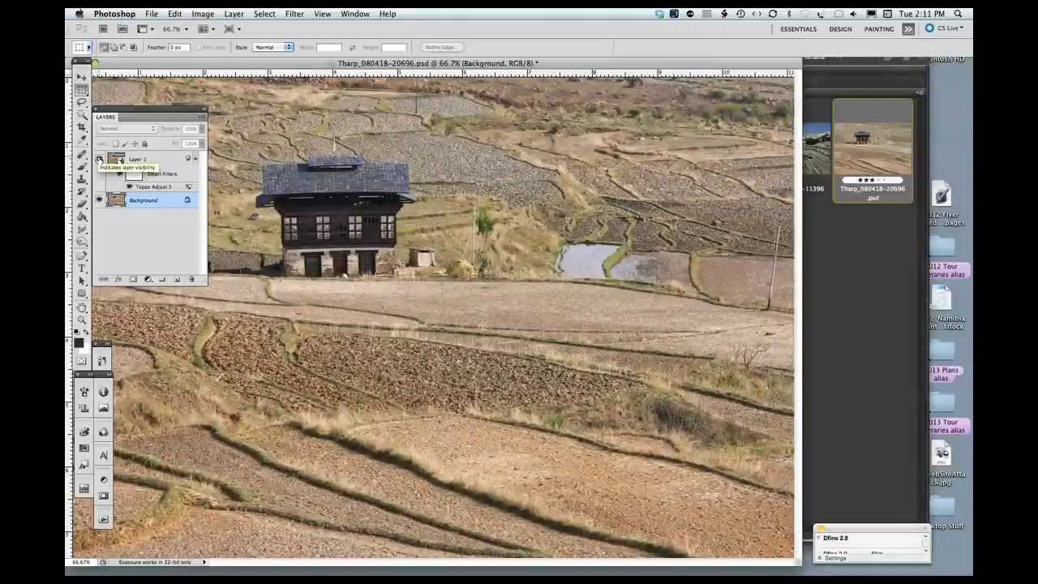
pyautogui.click(99, 158)
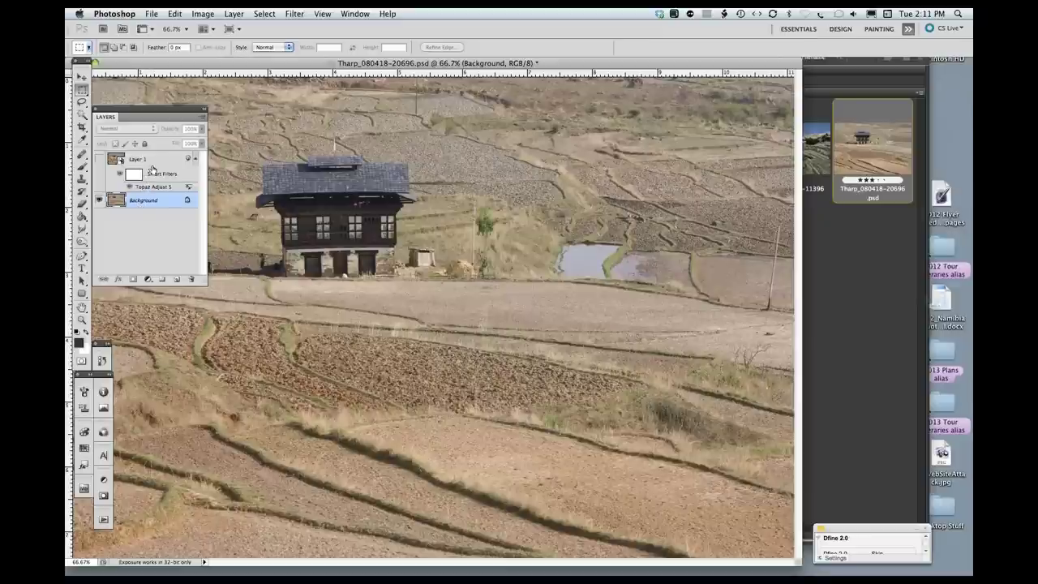
# Remove the Topaz Adjust 5 smart filter and delete Layer 1, keeping only the Background layer.
pyautogui.moveTo(186, 172); pyautogui.dragTo(189, 279)
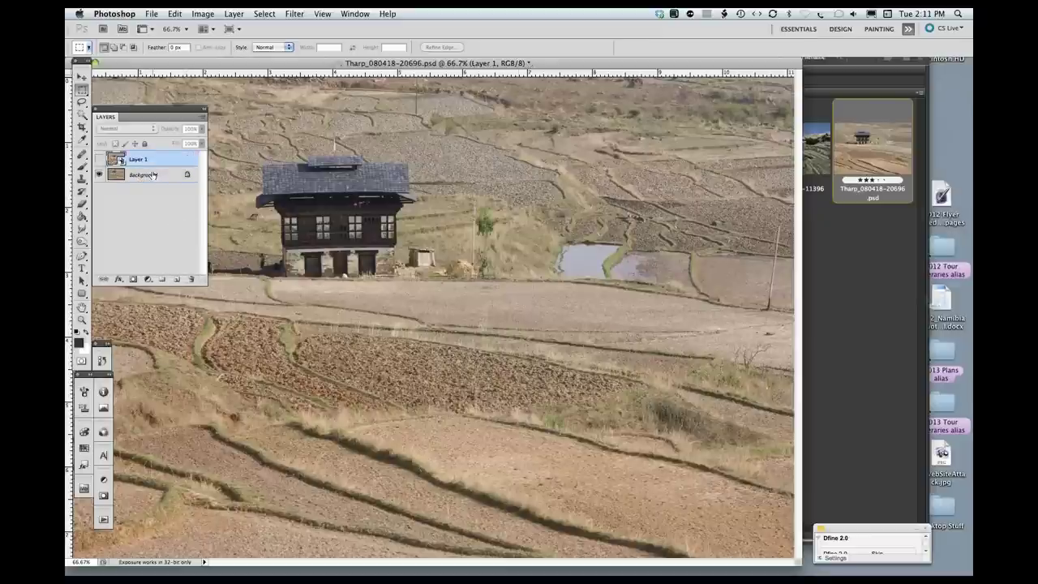
pyautogui.press('BackSpace')
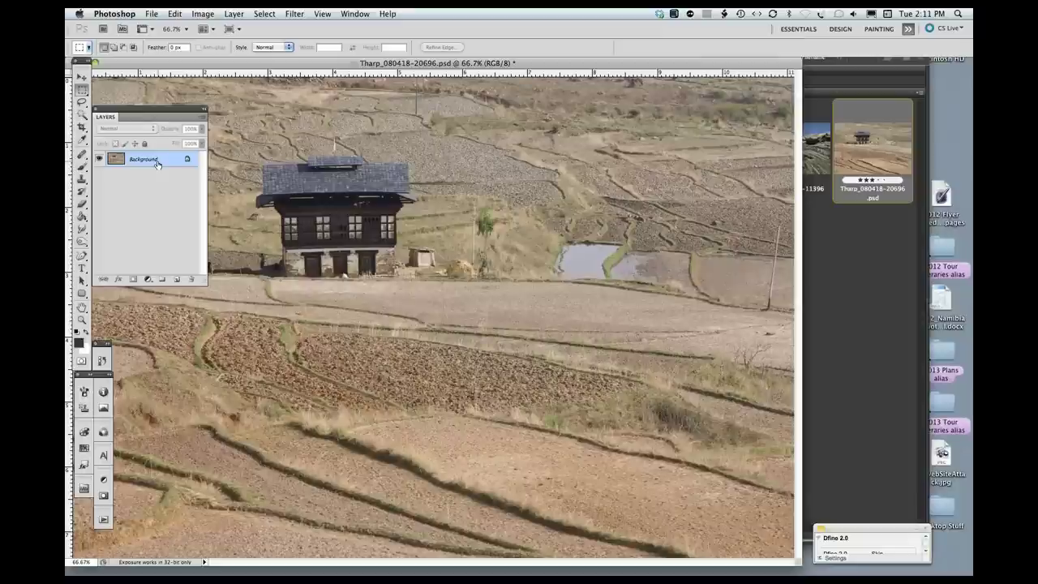
# Duplicate the Background layer and convert the copy to a smart object.
pyautogui.press('super+j')
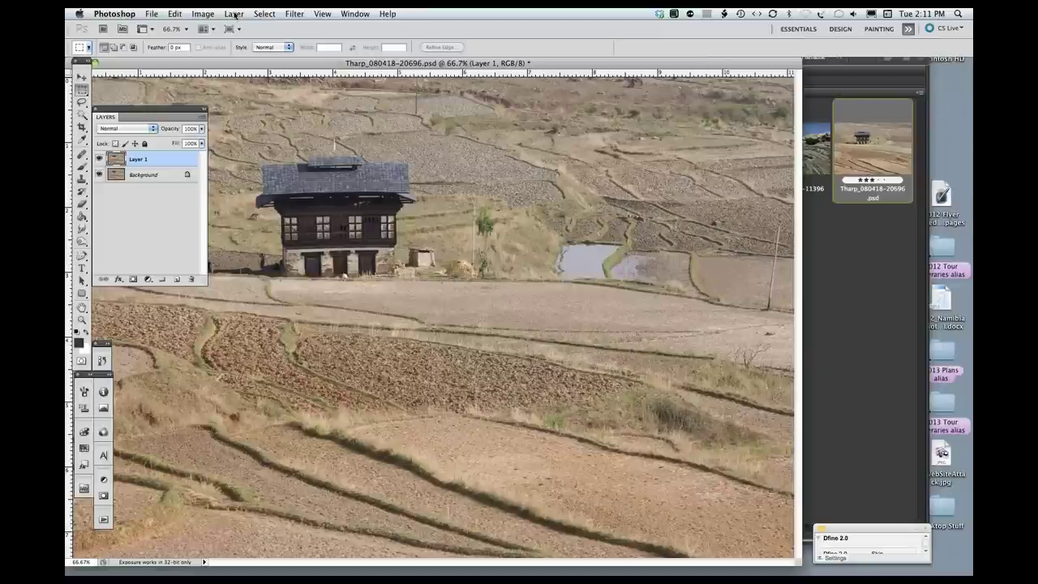
pyautogui.rightClick(162, 161)
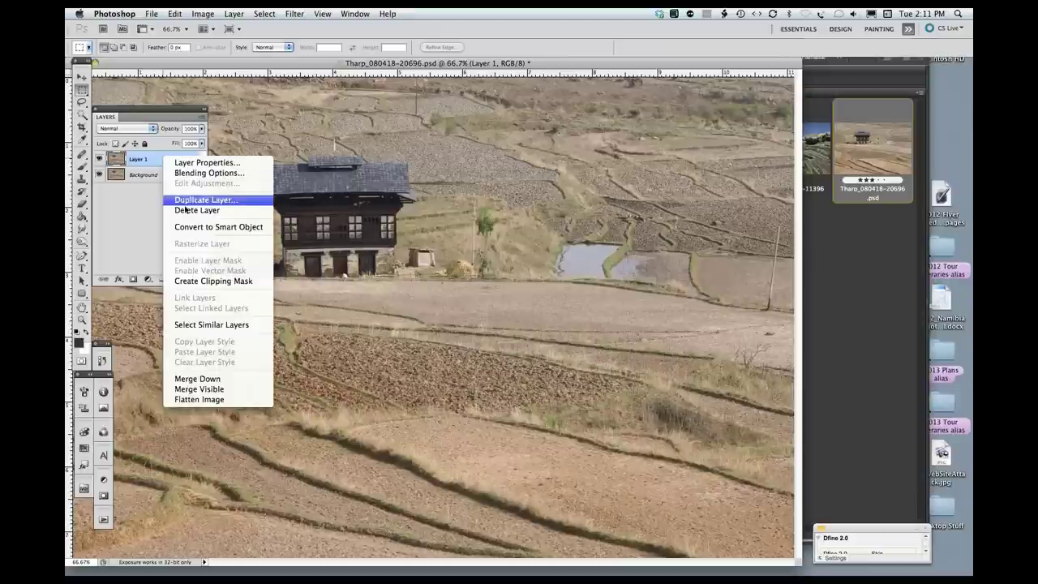
pyautogui.click(187, 227)
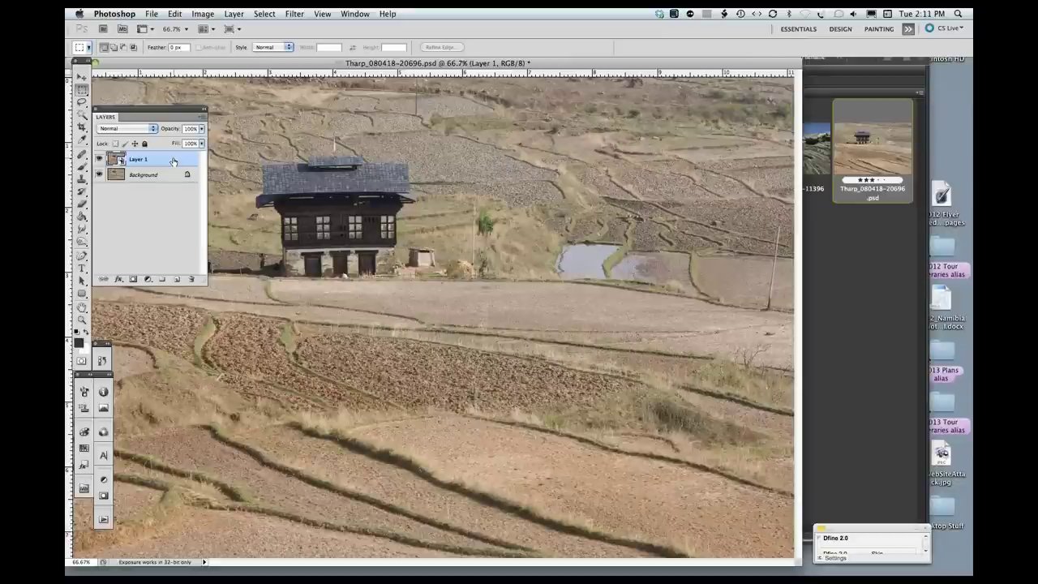
# Open the Topaz Adjust 5 filter for the new smart object layer.
pyautogui.click(297, 15)
pyautogui.moveTo(308, 305)
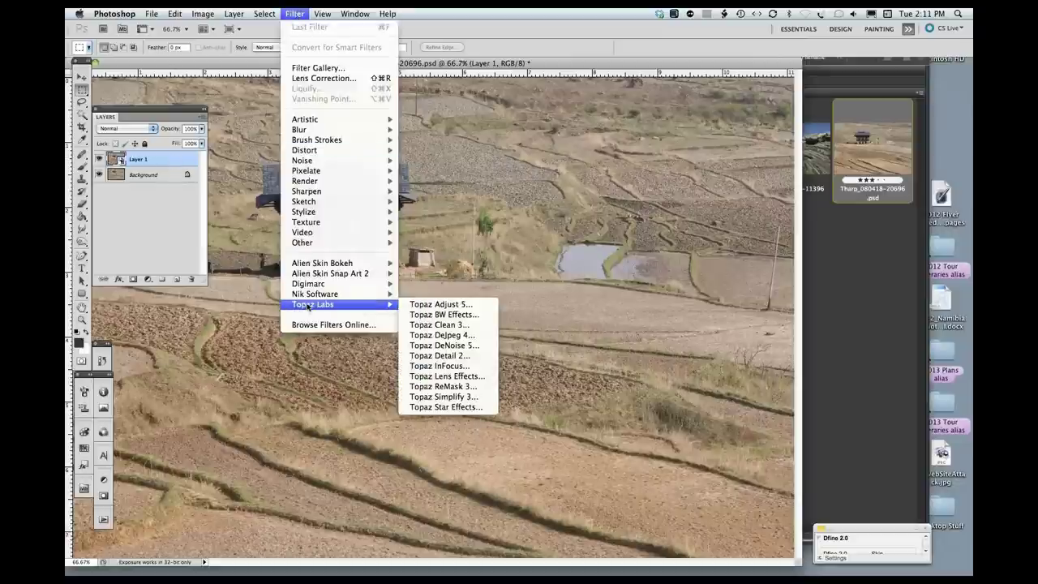
pyautogui.click(407, 304)
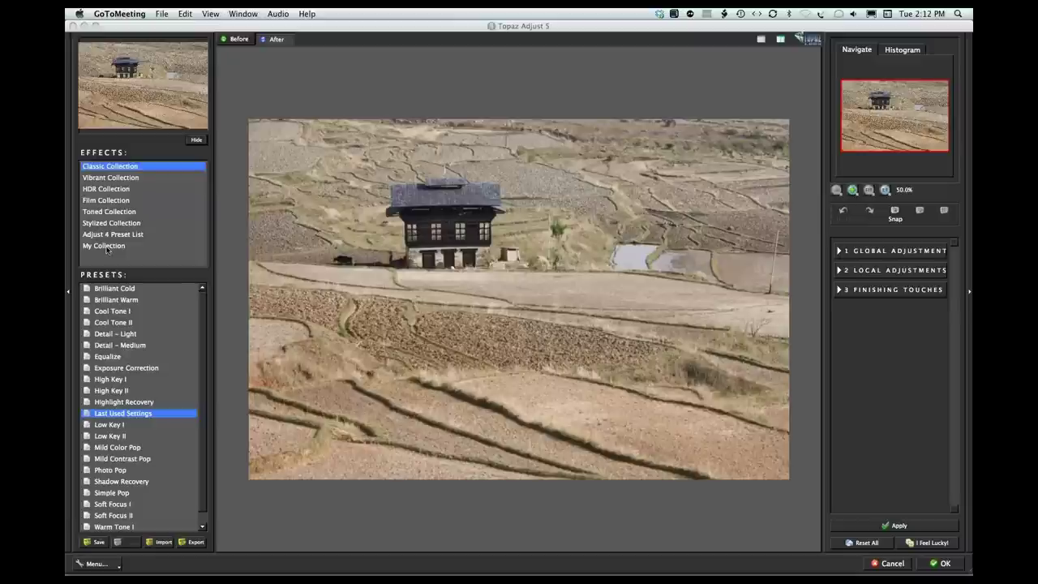
# Try the Classic Collection presets Brilliant Cold, Brilliant Warm, Cool Tone II and Detail - Medium, and reset all parameters.
pyautogui.click(137, 289)
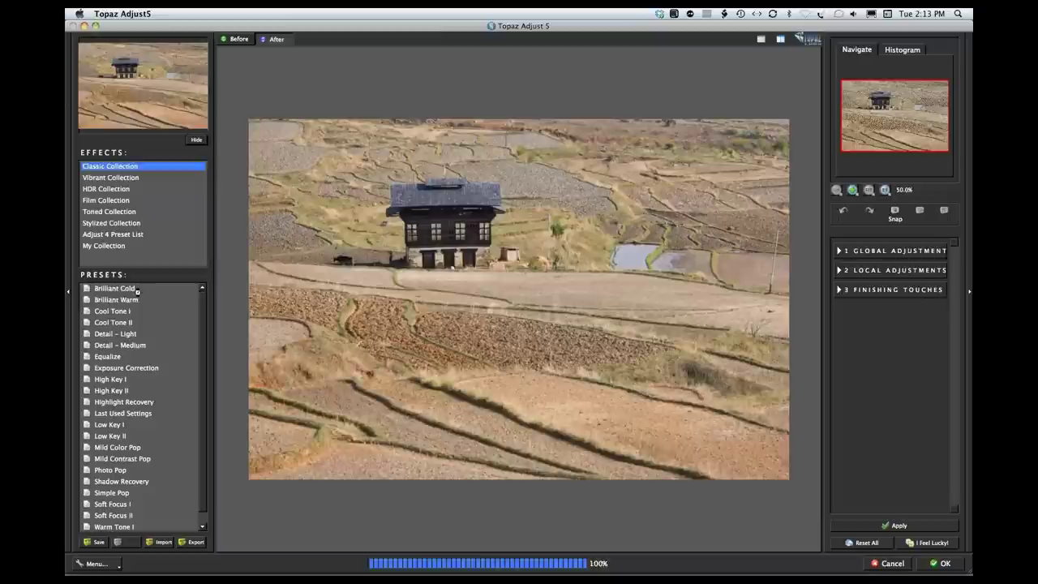
pyautogui.click(135, 301)
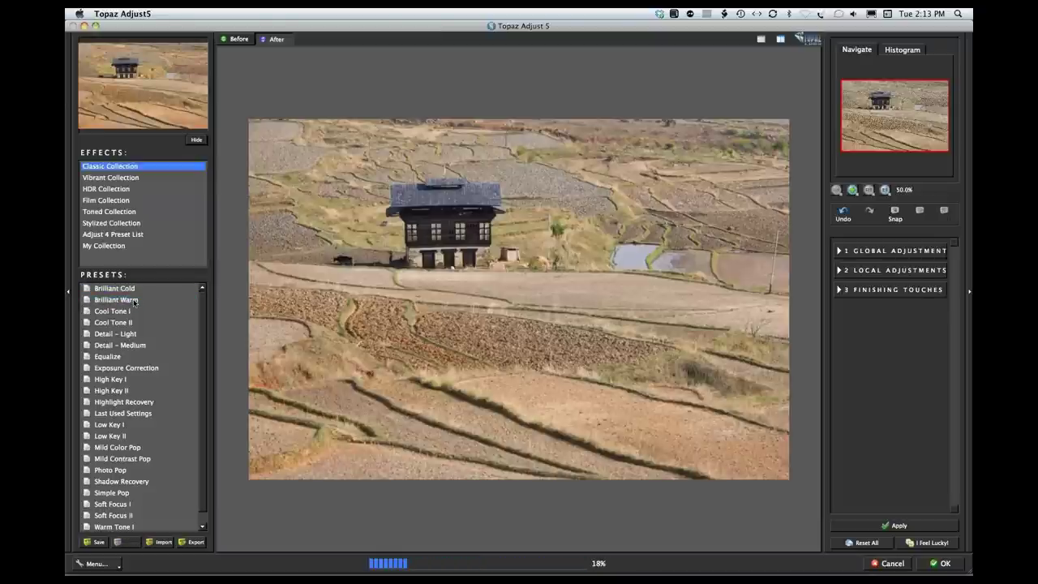
pyautogui.click(125, 322)
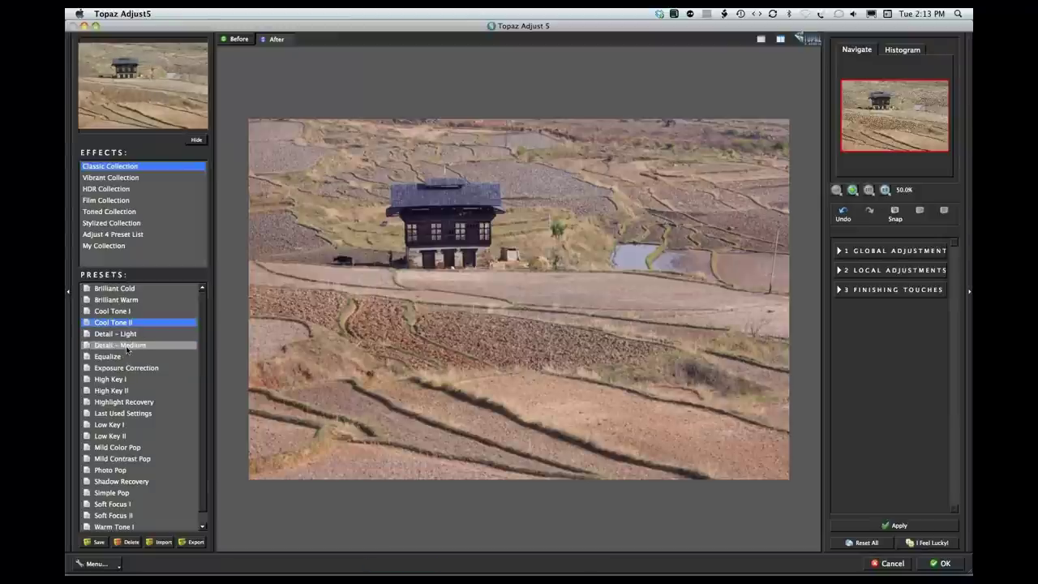
pyautogui.click(127, 345)
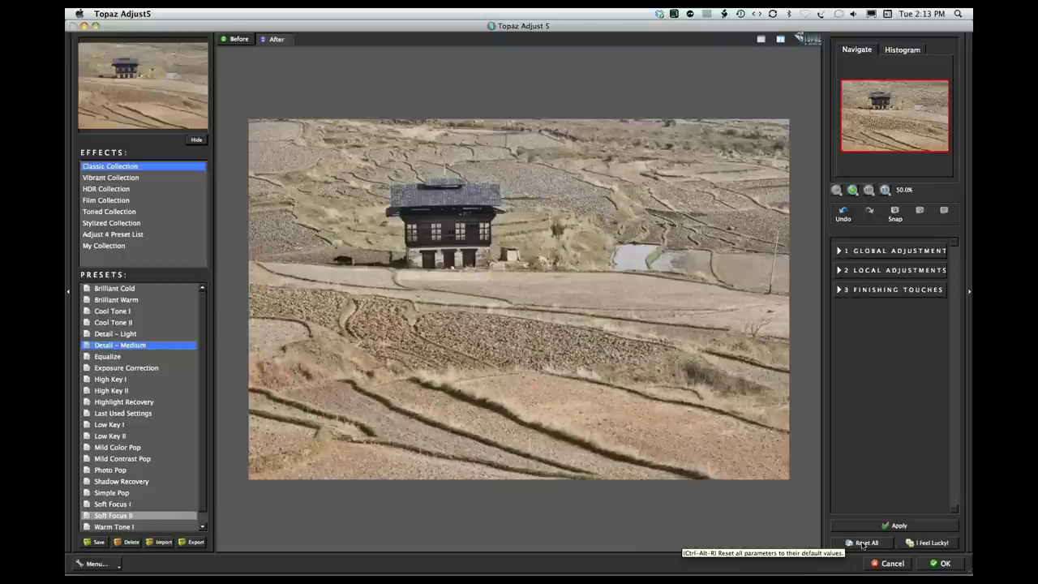
pyautogui.click(862, 543)
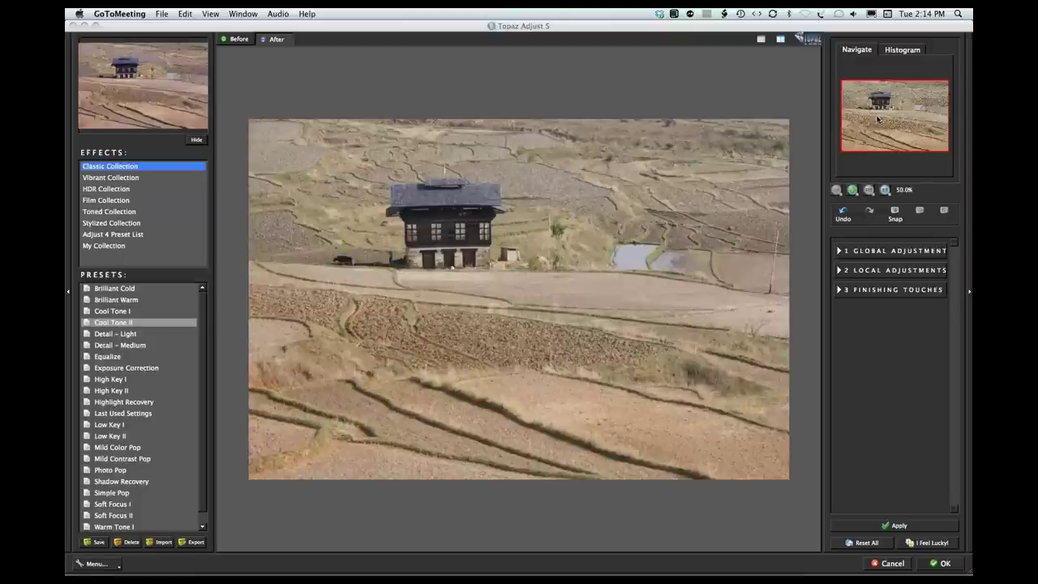
# Examine the image's histogram and return to the navigator preview.
pyautogui.click(902, 51)
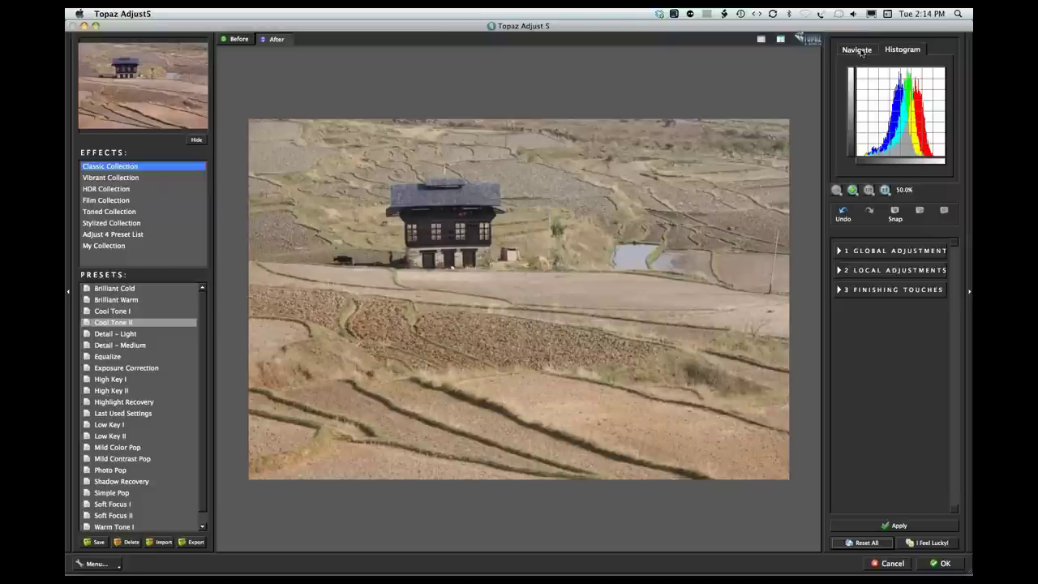
pyautogui.click(861, 52)
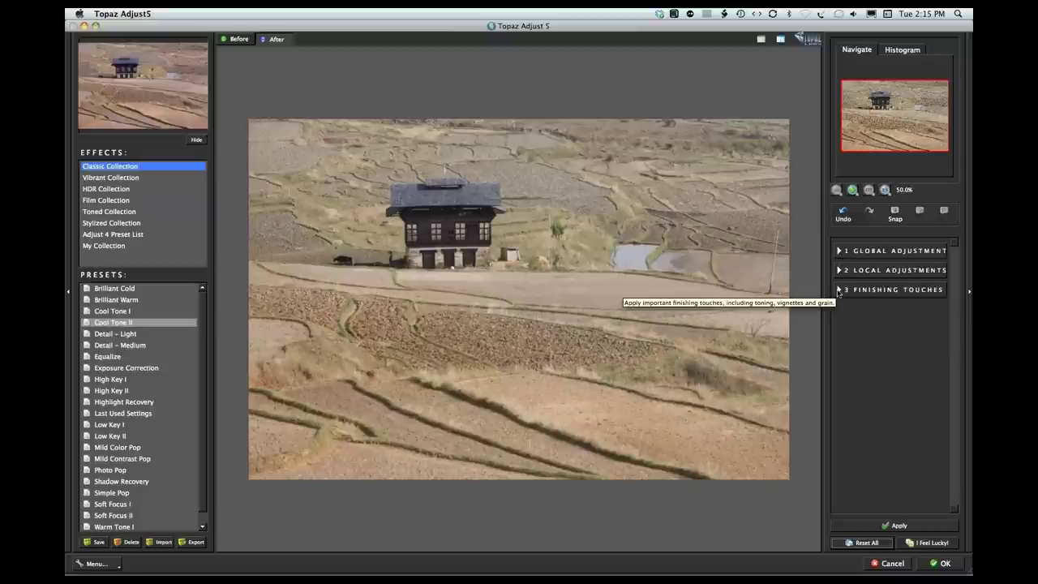
# In the global Adaptive Exposure adjustments, set Adaptive Exposure to 0.26 and Regions to 11.
pyautogui.click(839, 252)
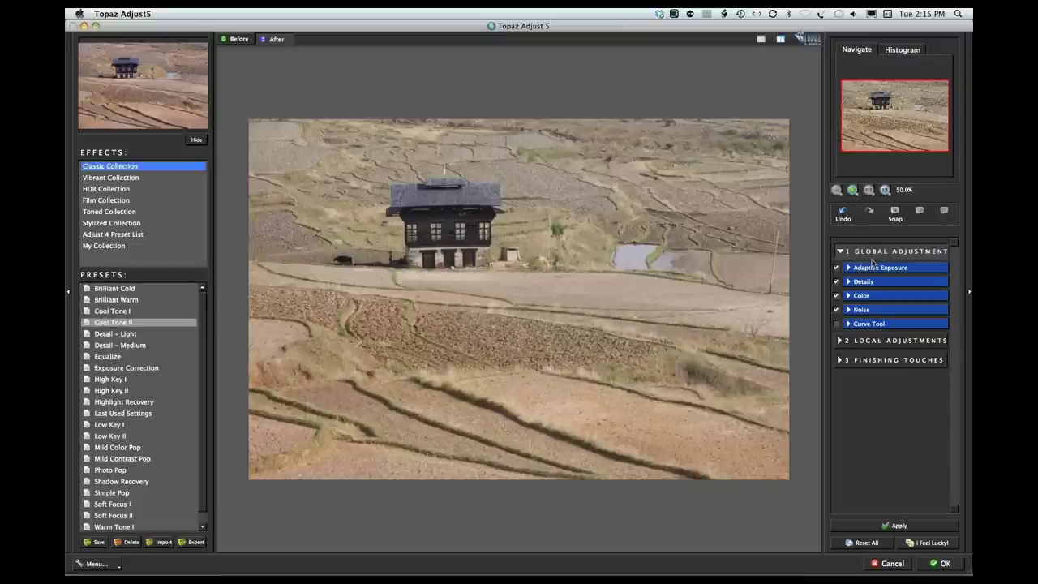
pyautogui.click(851, 269)
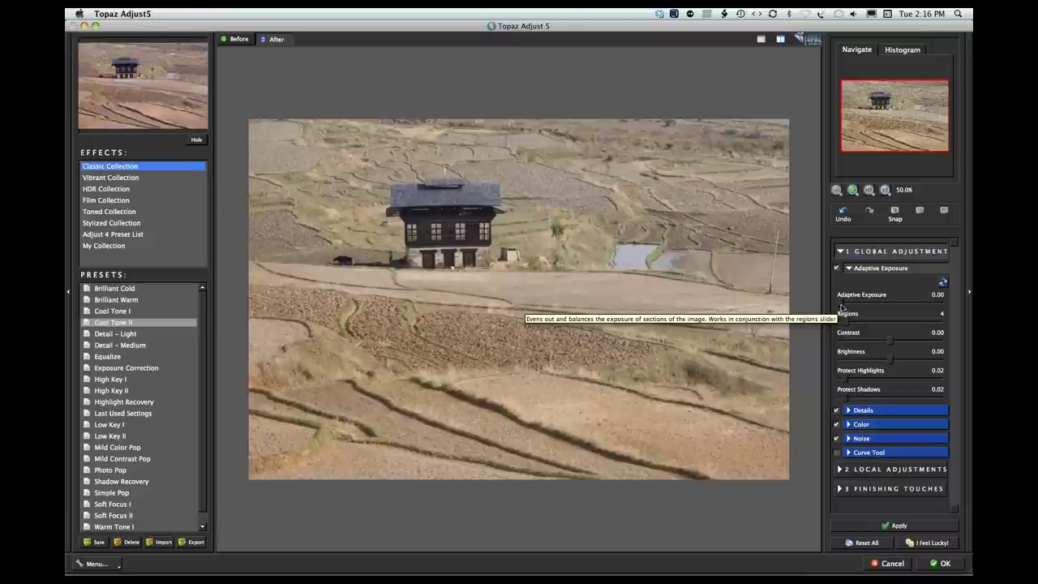
pyautogui.click(841, 305)
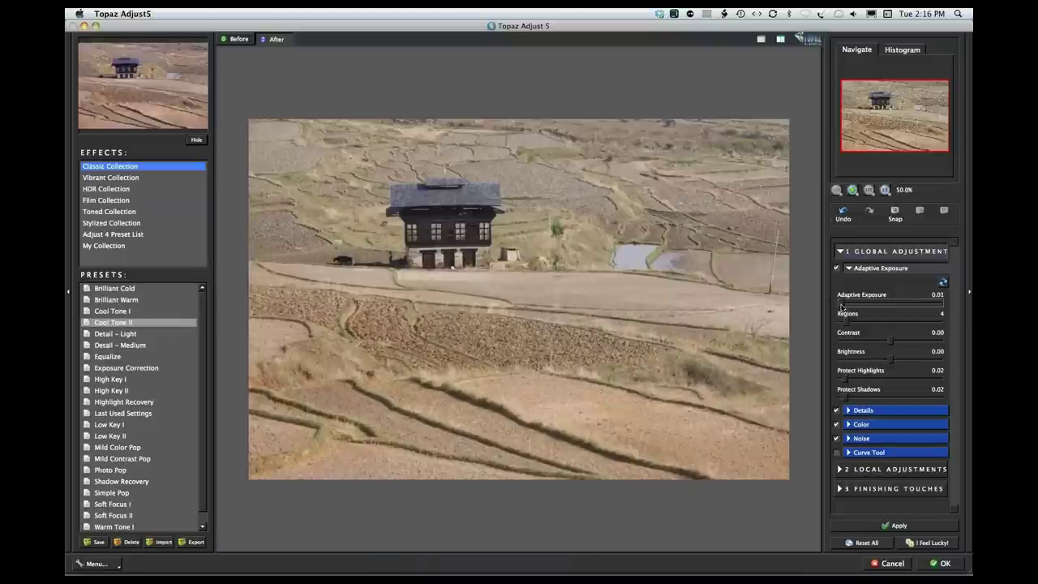
pyautogui.moveTo(842, 306); pyautogui.dragTo(866, 304)
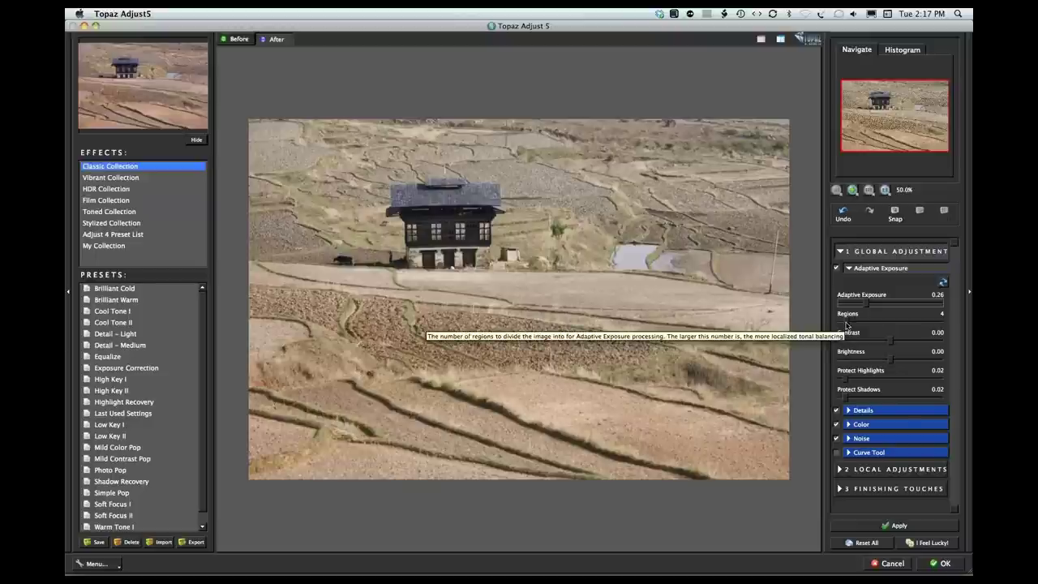
pyautogui.moveTo(845, 325); pyautogui.dragTo(877, 324)
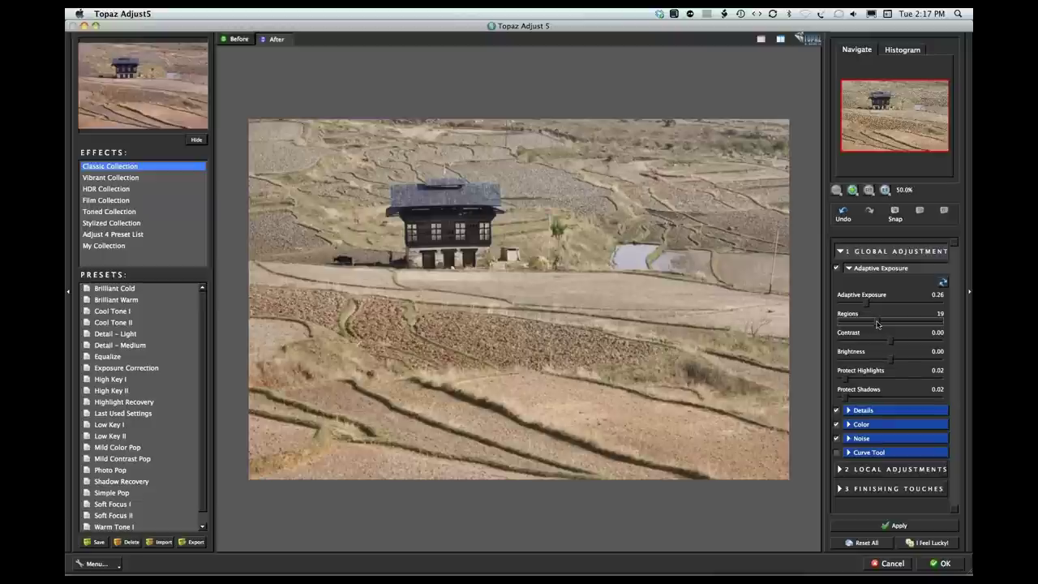
pyautogui.moveTo(876, 323); pyautogui.dragTo(861, 323)
# Compare the original image with the adjusted preview several times to judge the exposure change.
pyautogui.click(635, 356)
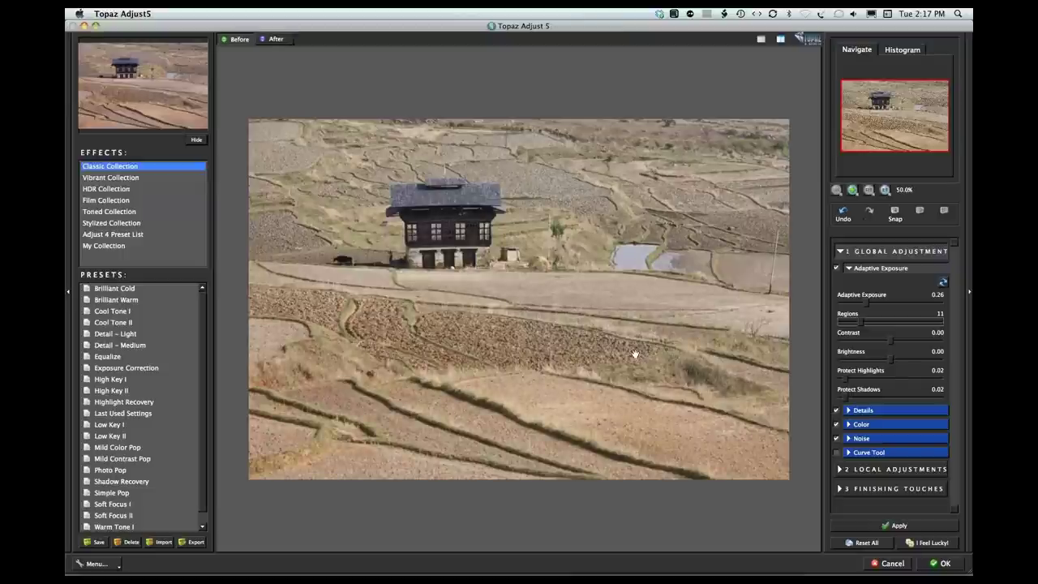
pyautogui.moveTo(636, 354); pyautogui.dragTo(636, 357)
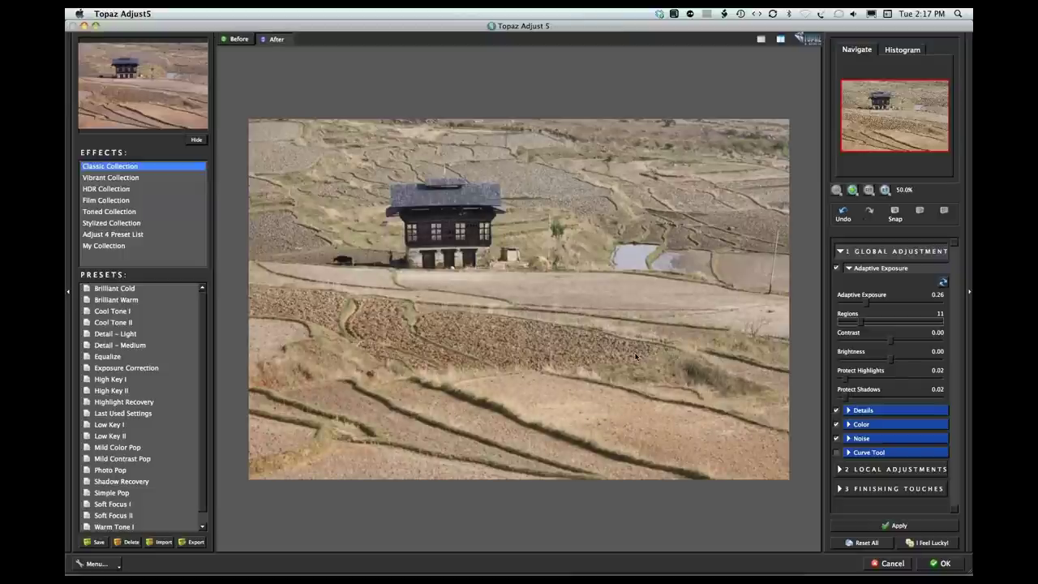
pyautogui.click(637, 356)
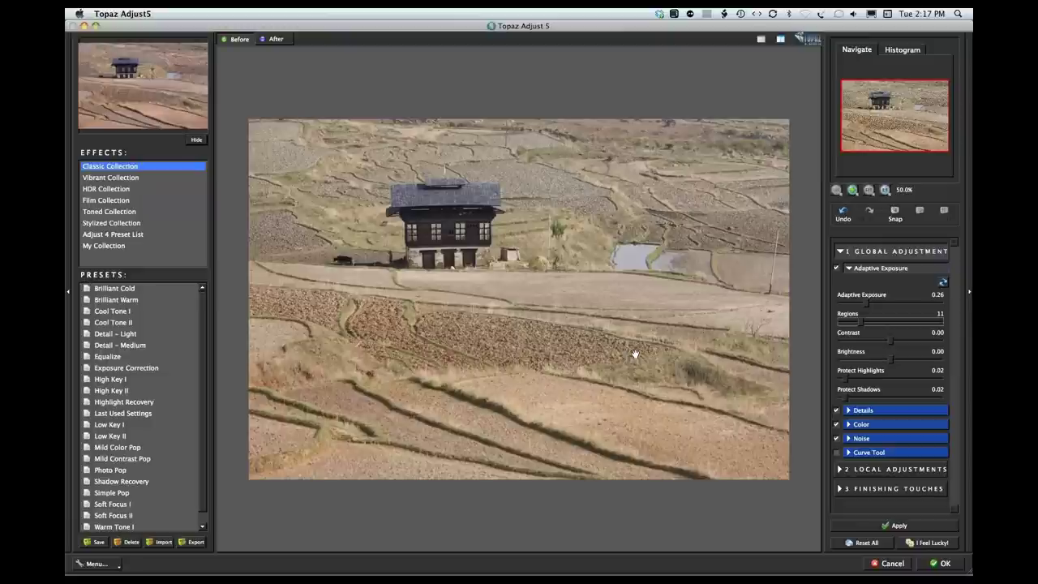
pyautogui.moveTo(635, 354); pyautogui.dragTo(637, 356)
pyautogui.click(636, 356)
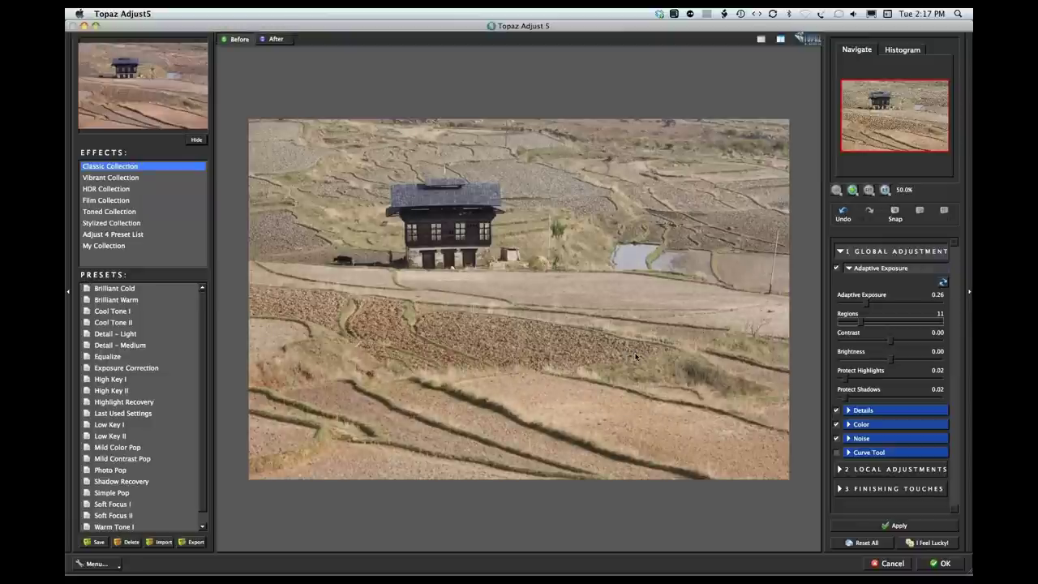
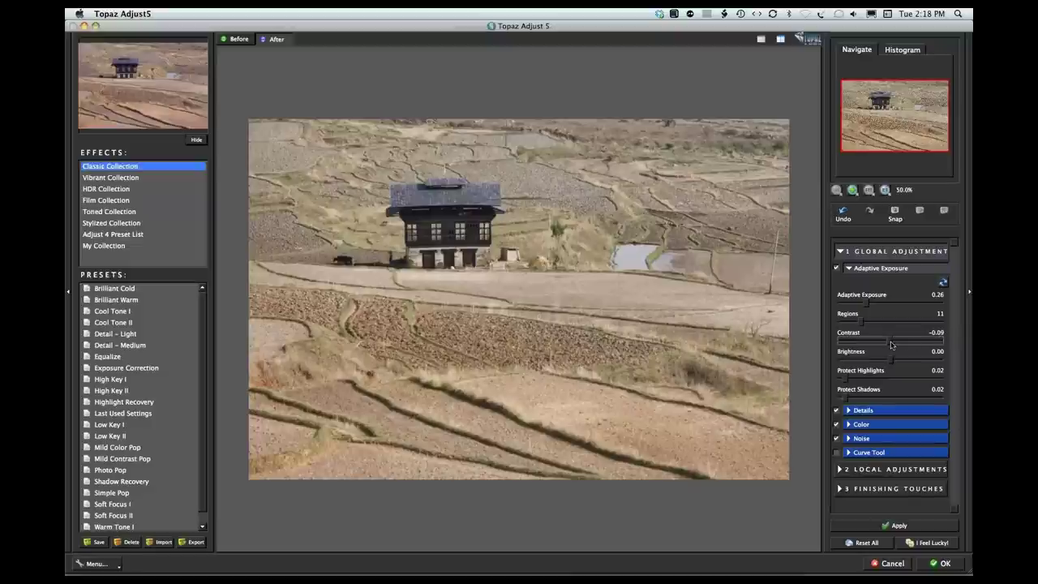
# Lower the global Contrast to -0.17 and Brightness to -0.09.
pyautogui.moveTo(890, 345); pyautogui.dragTo(887, 344)
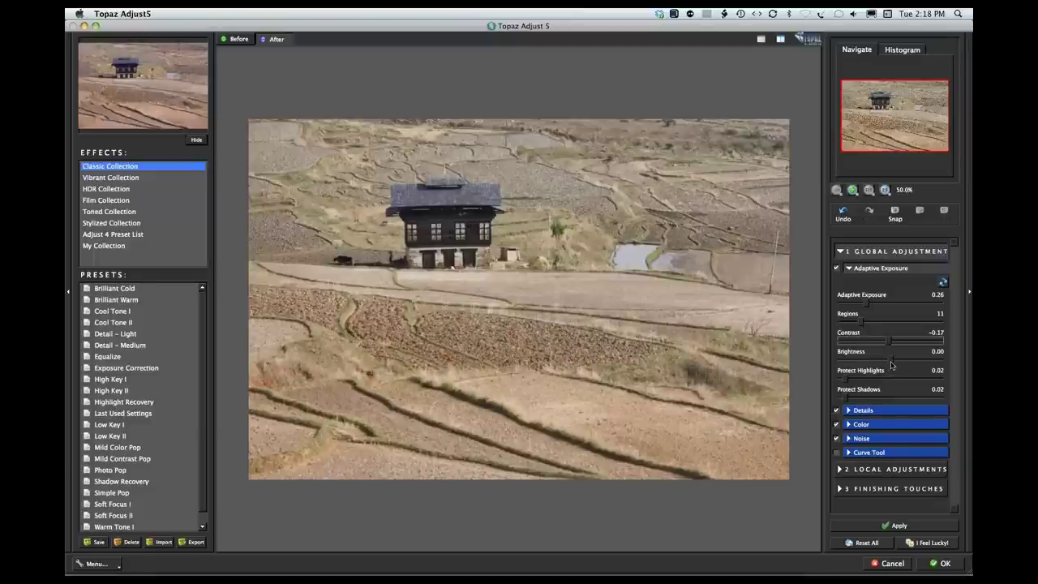
pyautogui.moveTo(890, 364); pyautogui.dragTo(889, 362)
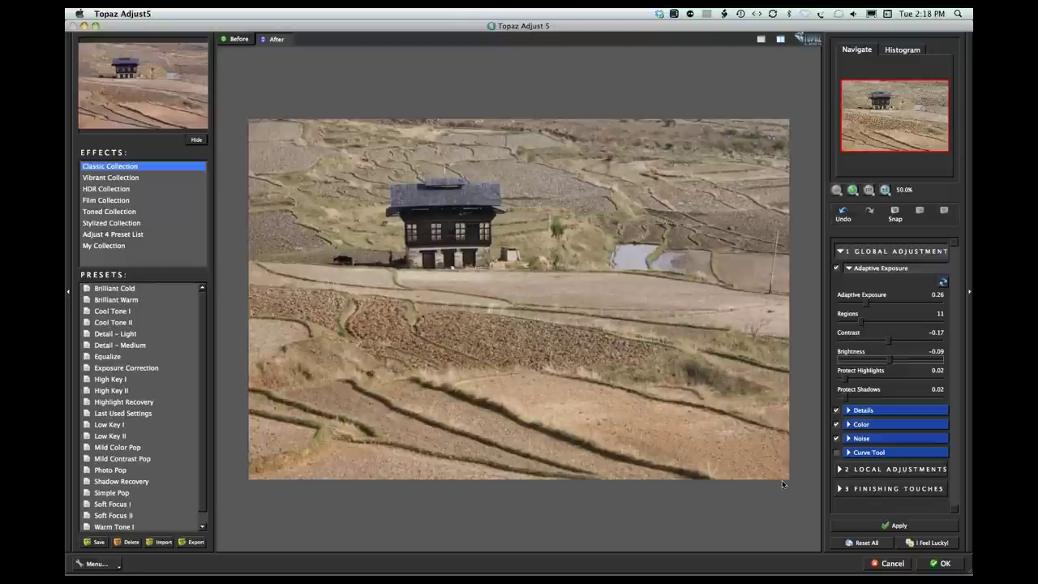
# Compare the original photo with the preview after the contrast and brightness adjustments.
pyautogui.click(623, 375)
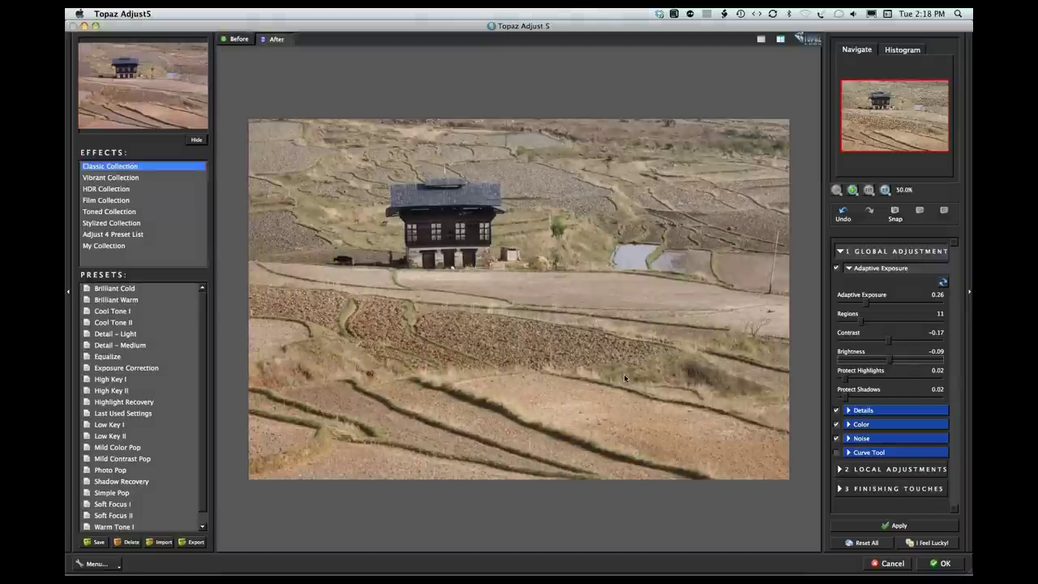
pyautogui.click(623, 373)
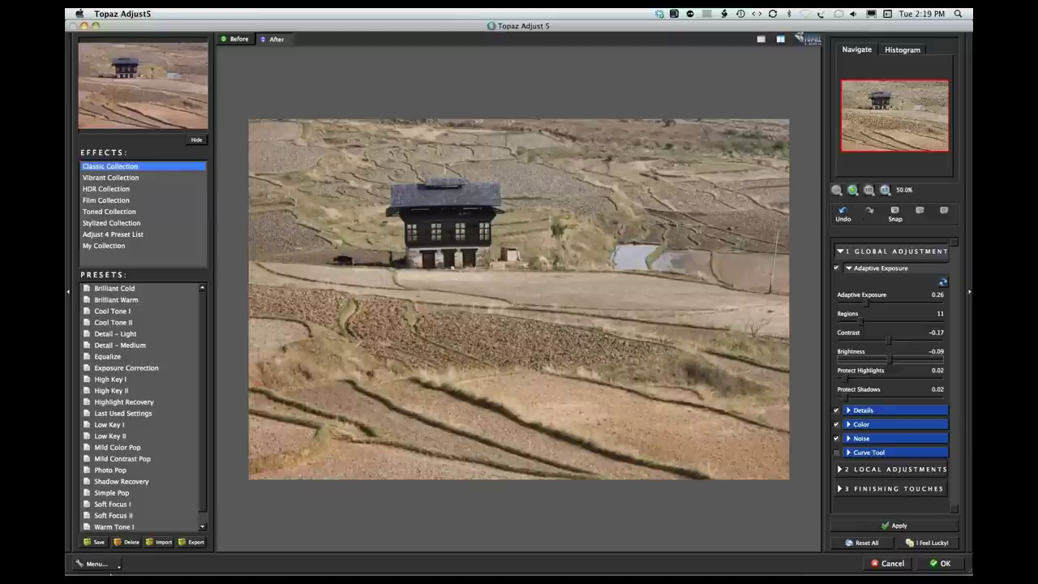
# Turn off Enable Tooltips in the plug-in's preferences and save the change.
pyautogui.click(95, 564)
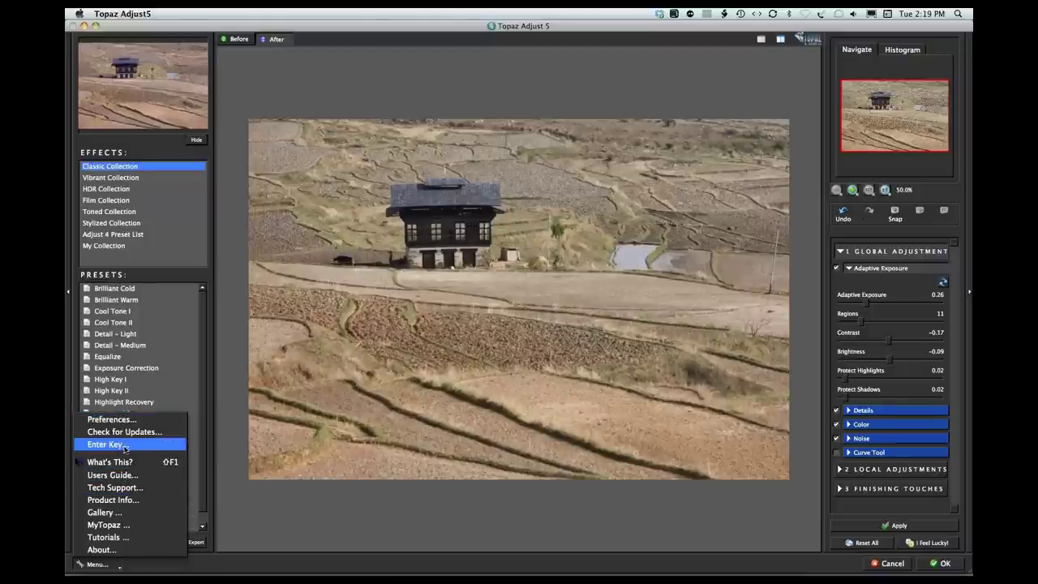
pyautogui.click(126, 420)
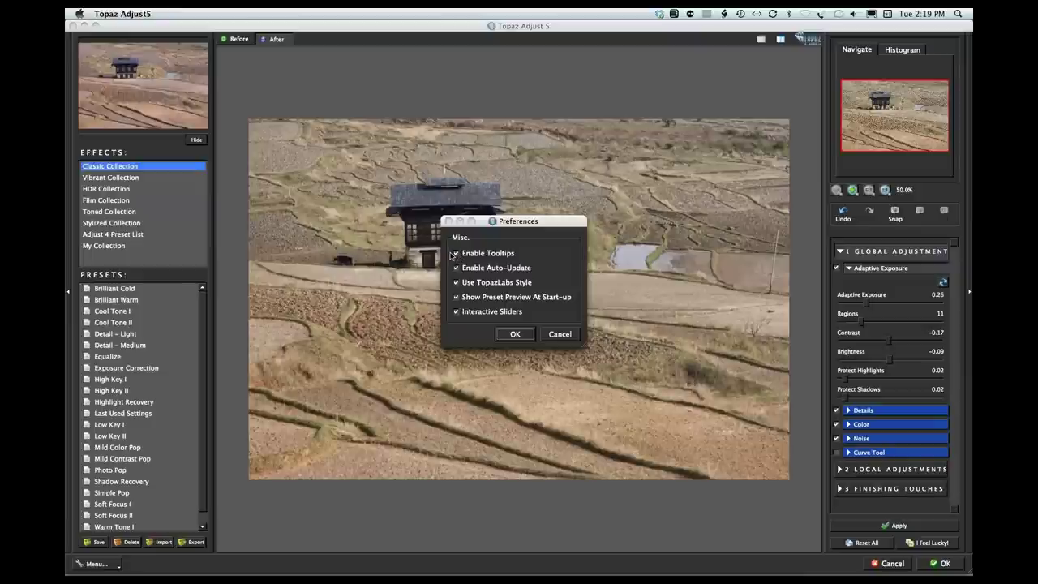
pyautogui.click(455, 255)
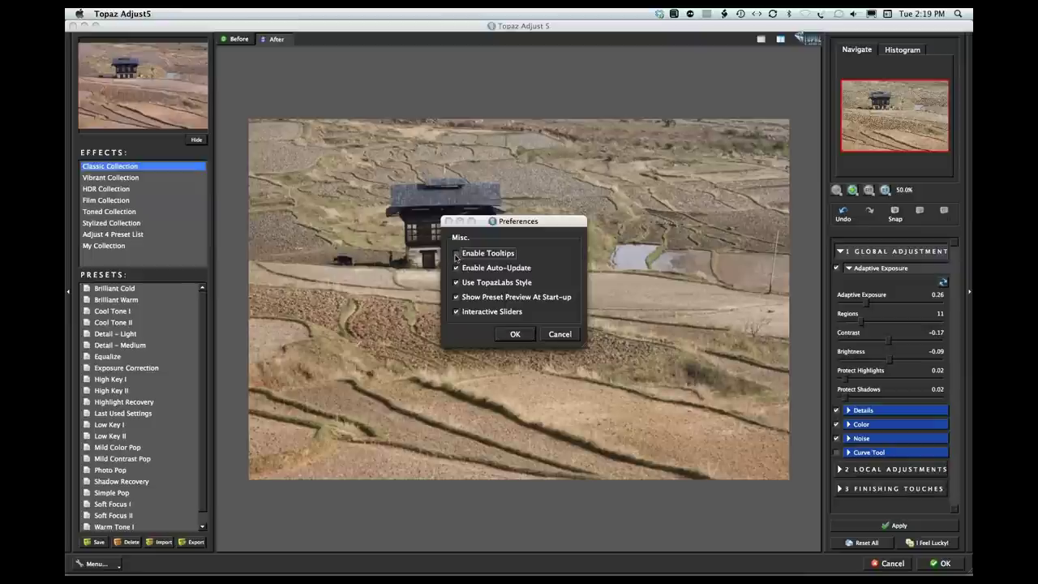
pyautogui.click(514, 333)
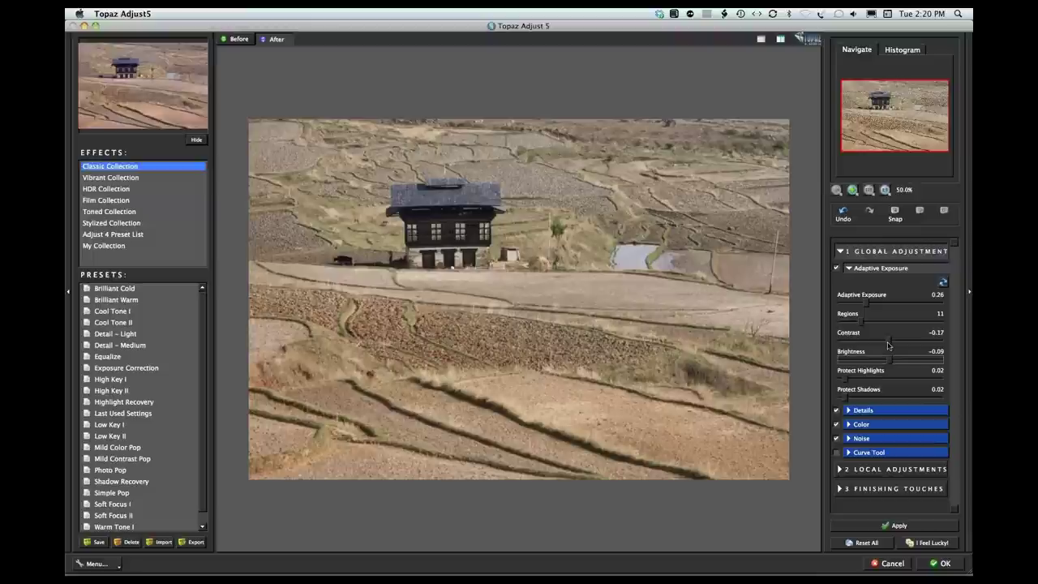
# In the global Details adjustments, raise the detail Strength to 1.33.
pyautogui.click(849, 412)
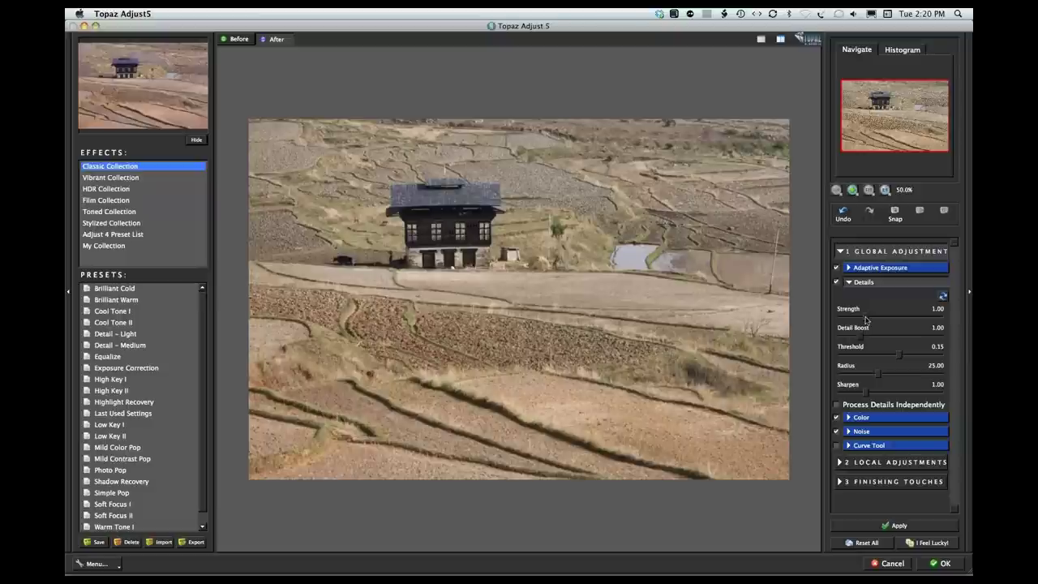
pyautogui.click(865, 319)
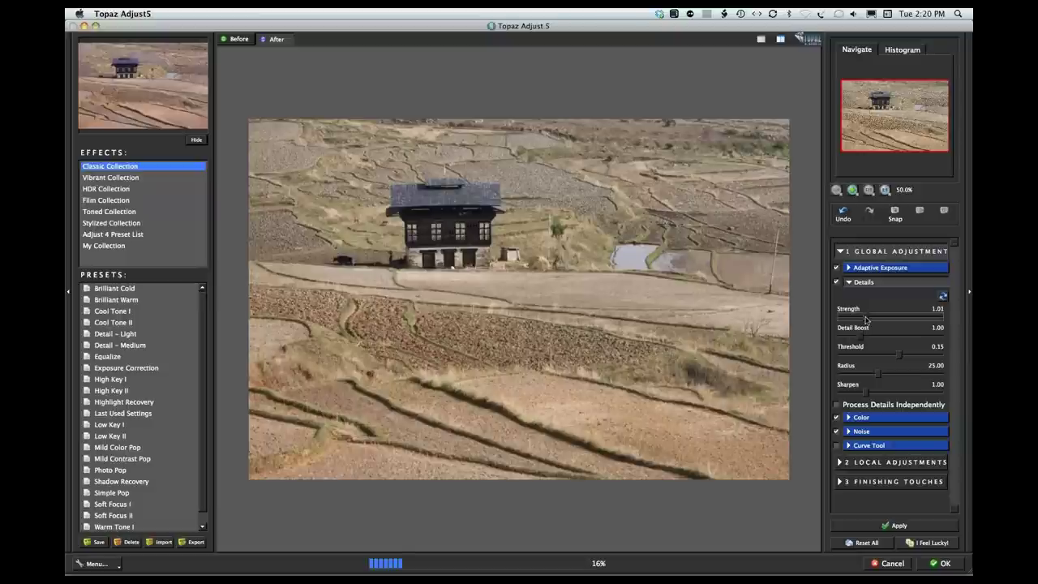
pyautogui.moveTo(865, 319); pyautogui.dragTo(885, 316)
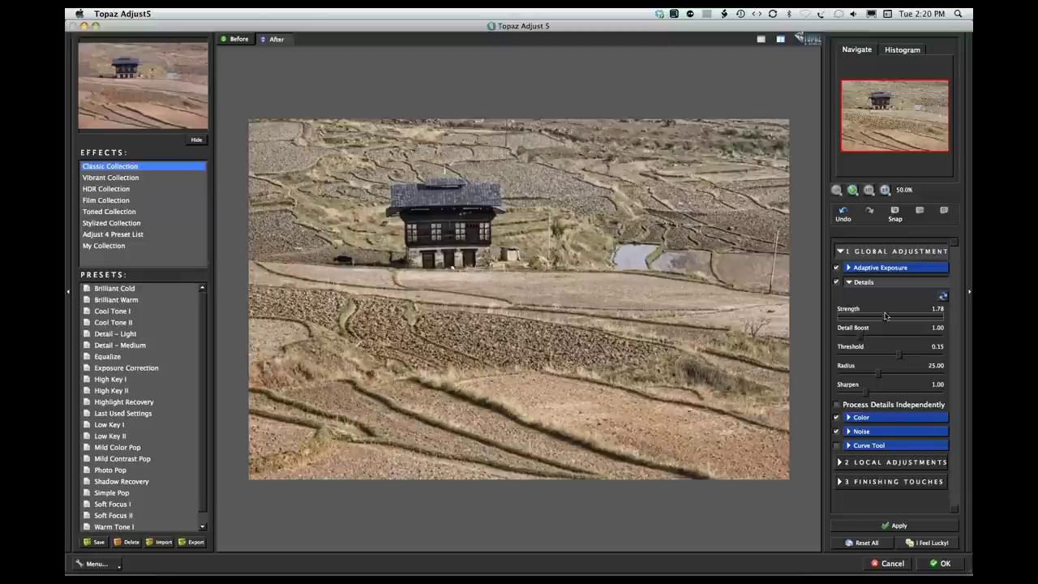
pyautogui.click(884, 316)
pyautogui.moveTo(885, 316); pyautogui.dragTo(874, 316)
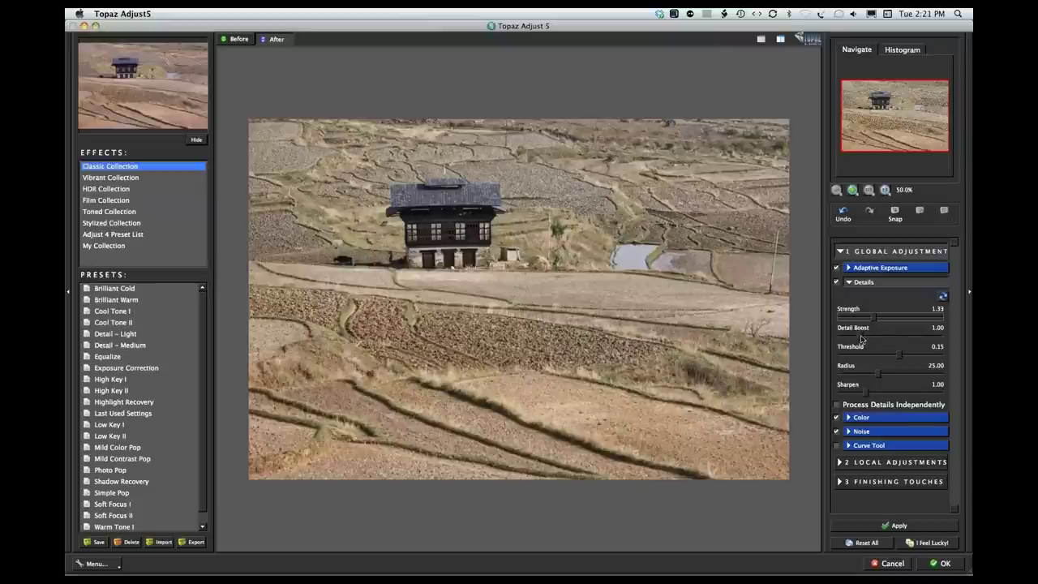
# Try stronger Detail Boost settings on the photo, and settle on a Detail Boost of 1.06.
pyautogui.click(861, 339)
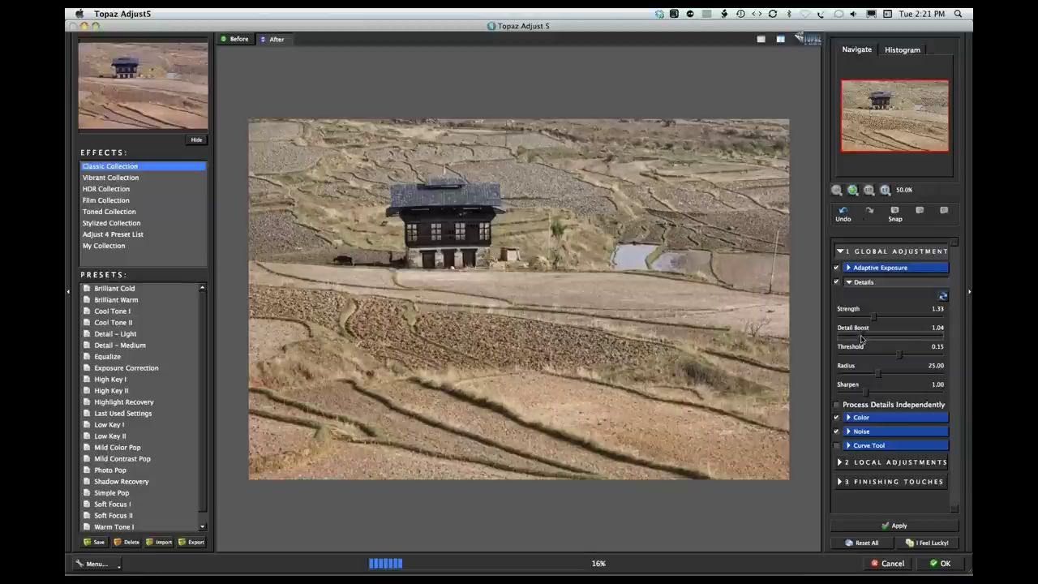
pyautogui.moveTo(861, 339); pyautogui.dragTo(882, 339)
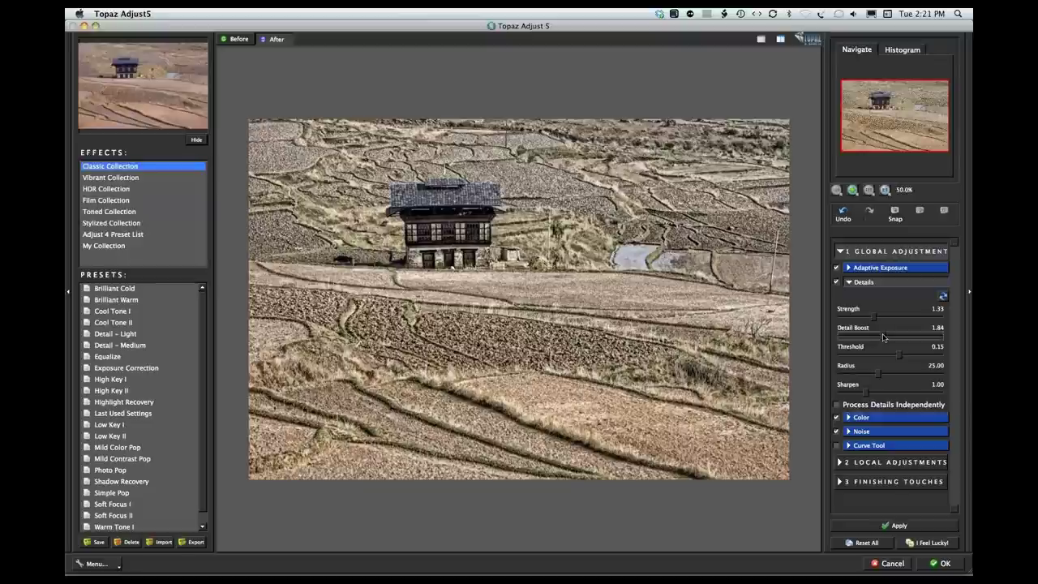
pyautogui.moveTo(883, 338); pyautogui.dragTo(862, 337)
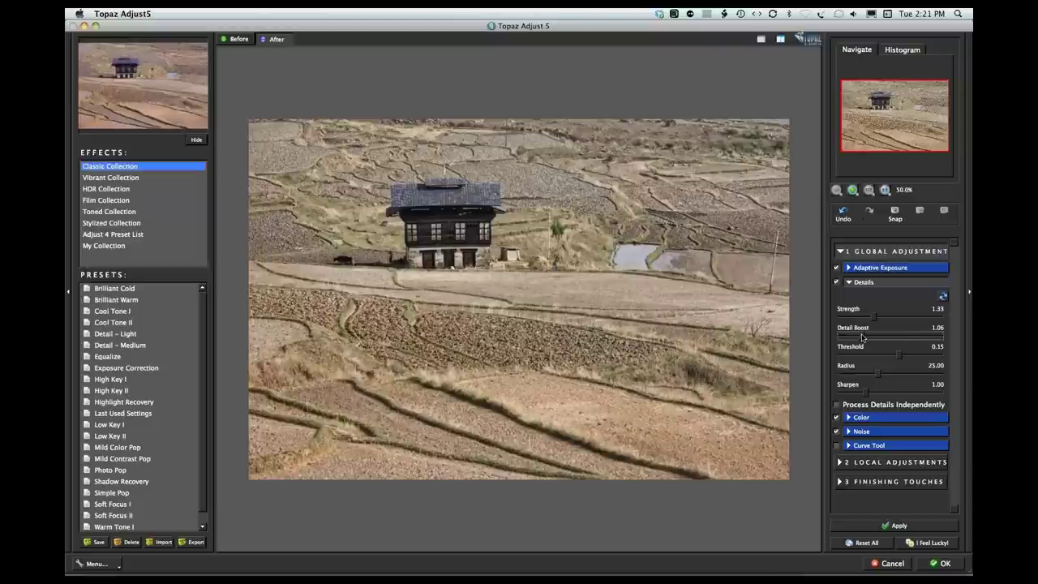
pyautogui.moveTo(861, 337); pyautogui.dragTo(861, 337)
pyautogui.moveTo(861, 337); pyautogui.dragTo(864, 337)
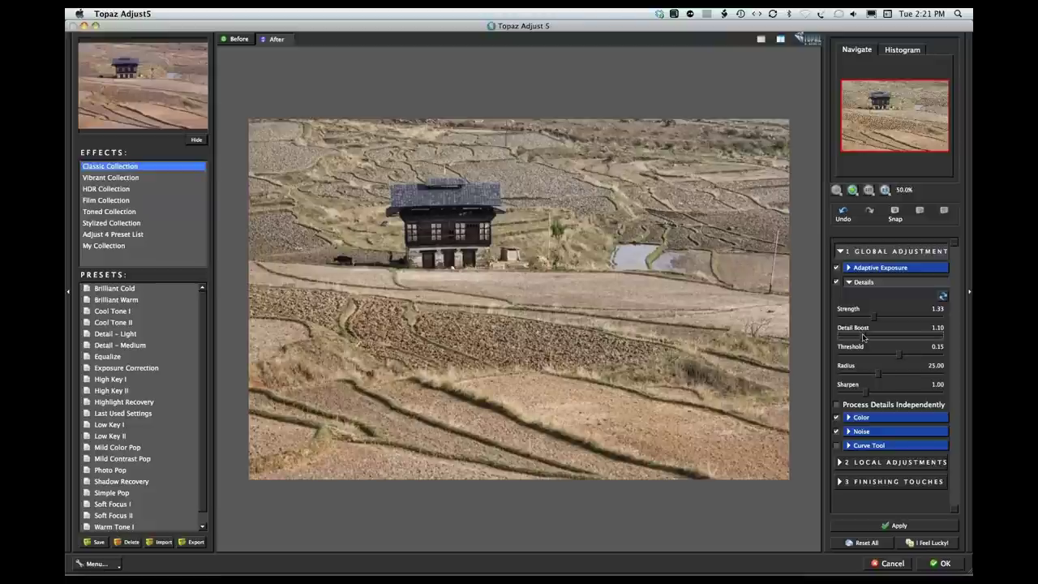
pyautogui.moveTo(864, 337); pyautogui.dragTo(861, 337)
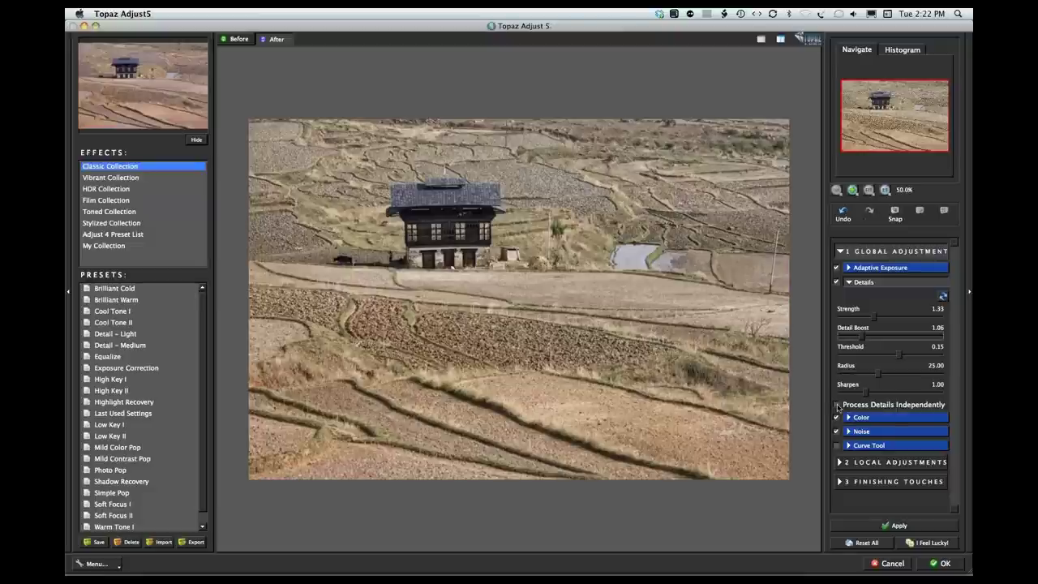
# Toggle Process Details Independently on and off to judge its effect, leaving the option off.
pyautogui.click(838, 405)
pyautogui.click(837, 404)
pyautogui.click(838, 405)
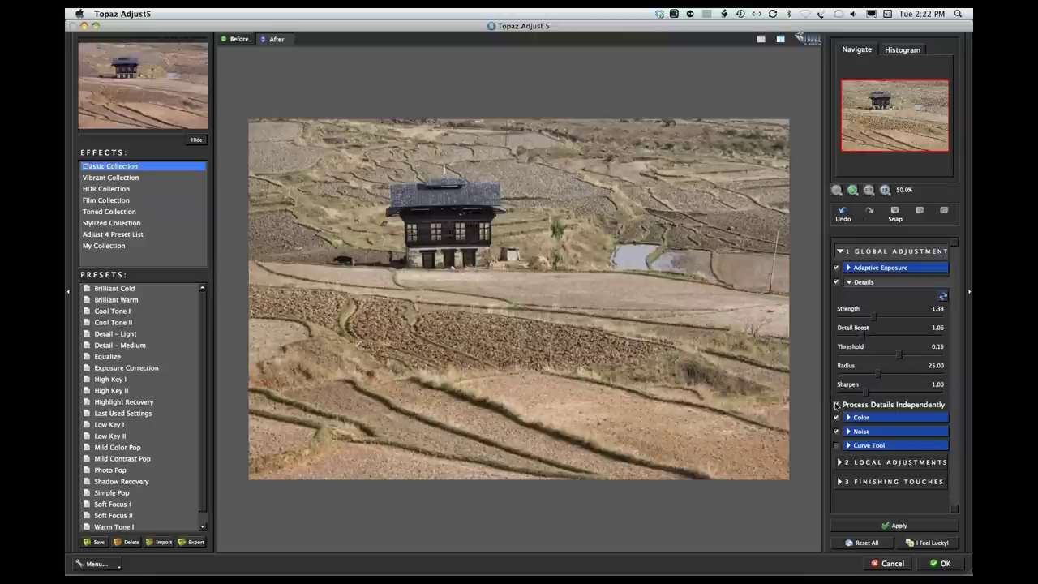
pyautogui.click(837, 406)
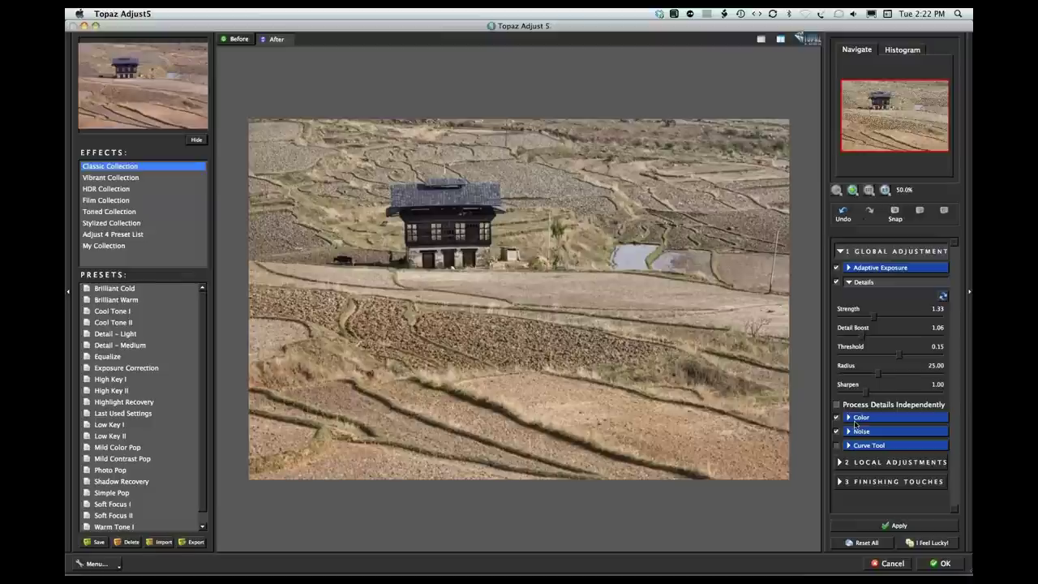
# In the global Color adjustments, set Adaptive Saturation to 0.10 and Color Regions to 6.
pyautogui.click(849, 418)
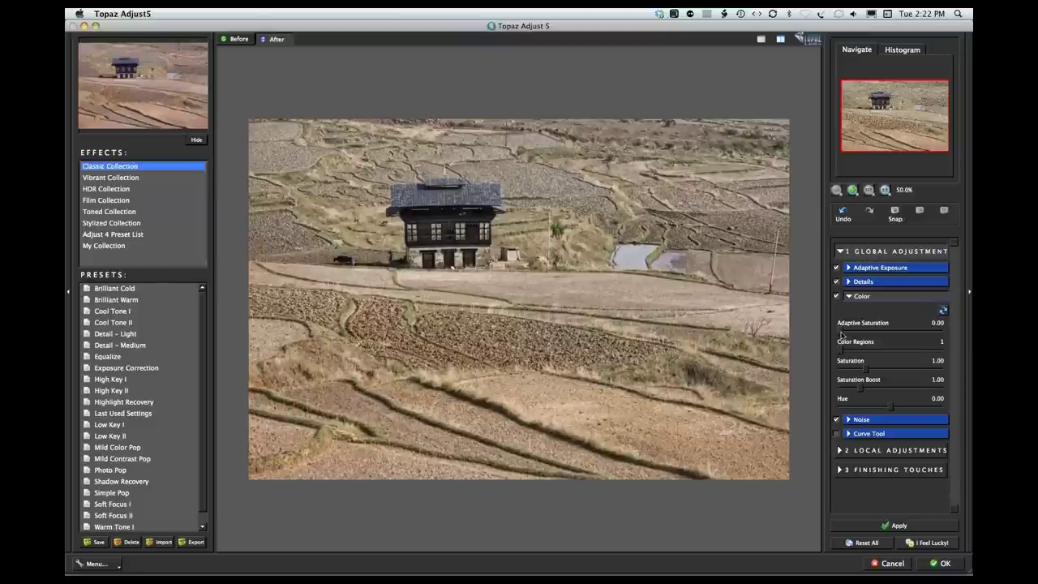
pyautogui.moveTo(841, 334); pyautogui.dragTo(842, 333)
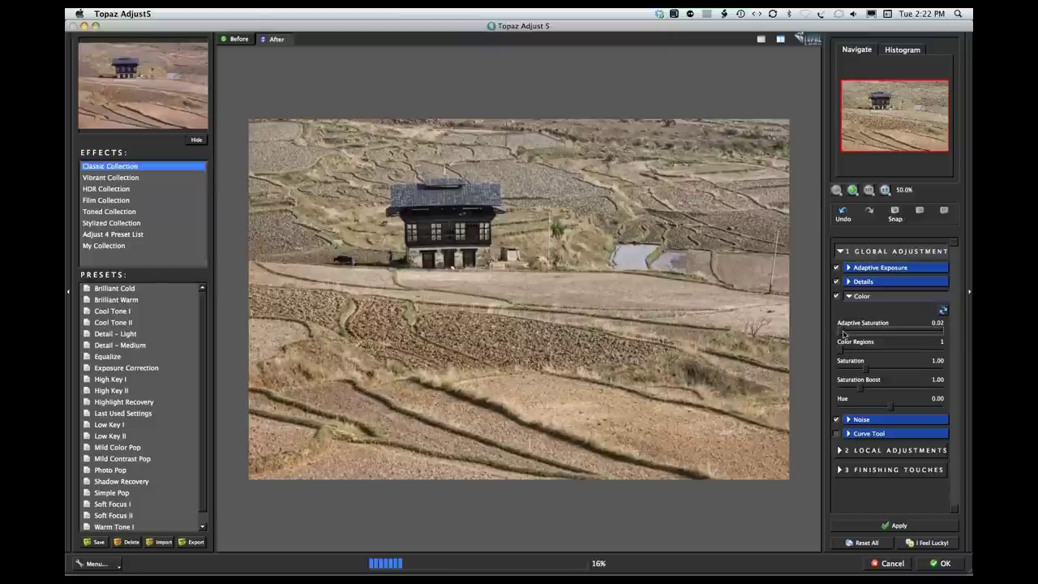
pyautogui.moveTo(843, 333); pyautogui.dragTo(871, 332)
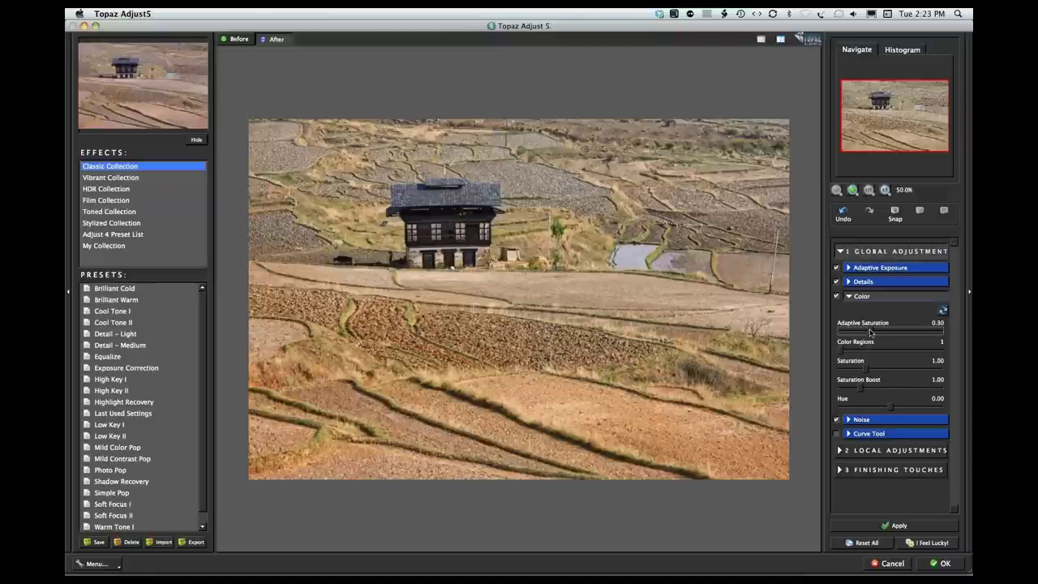
pyautogui.moveTo(871, 332); pyautogui.dragTo(869, 333)
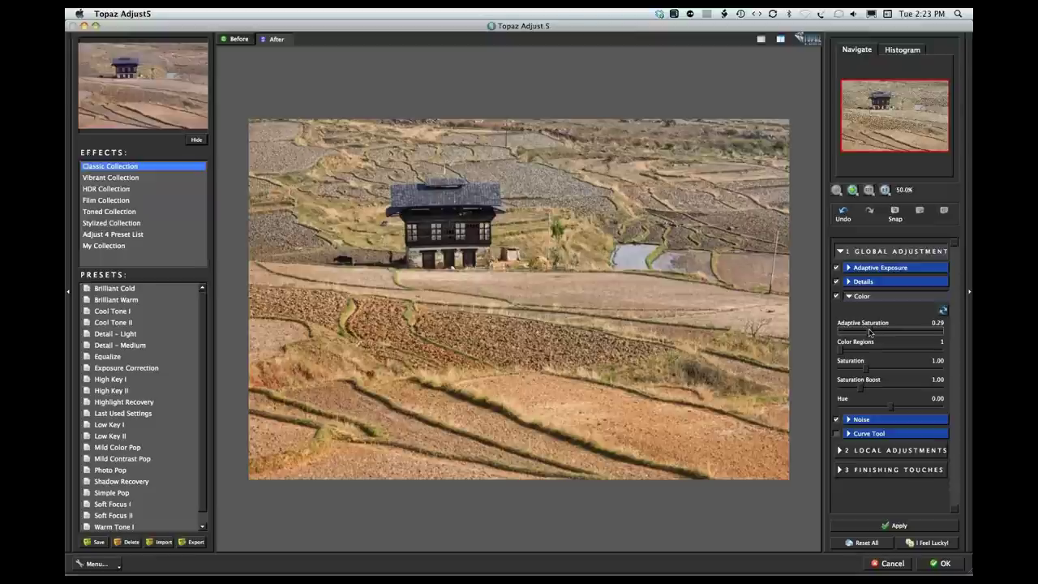
pyautogui.moveTo(869, 333); pyautogui.dragTo(850, 332)
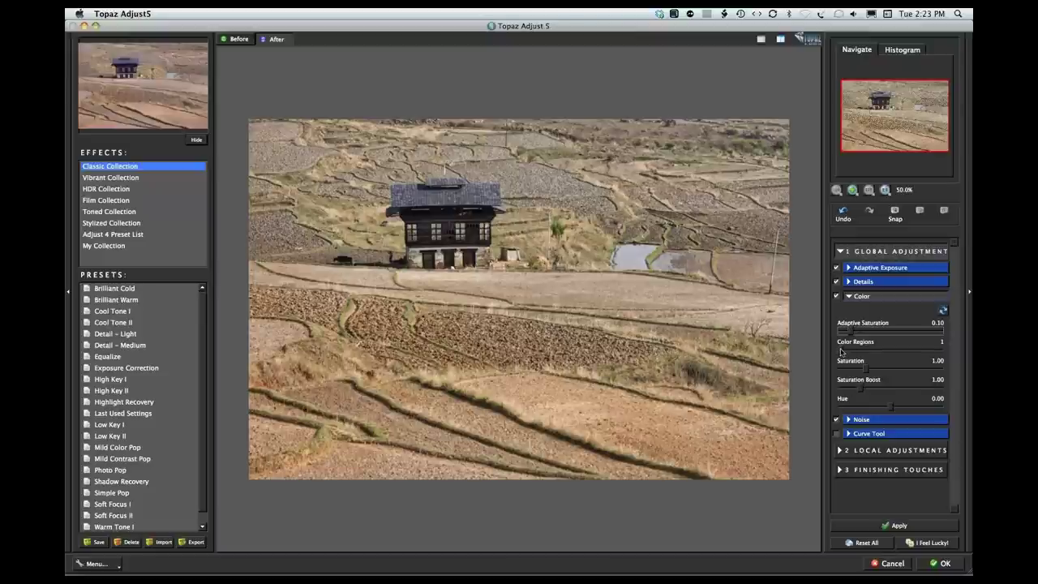
pyautogui.moveTo(840, 351); pyautogui.dragTo(913, 349)
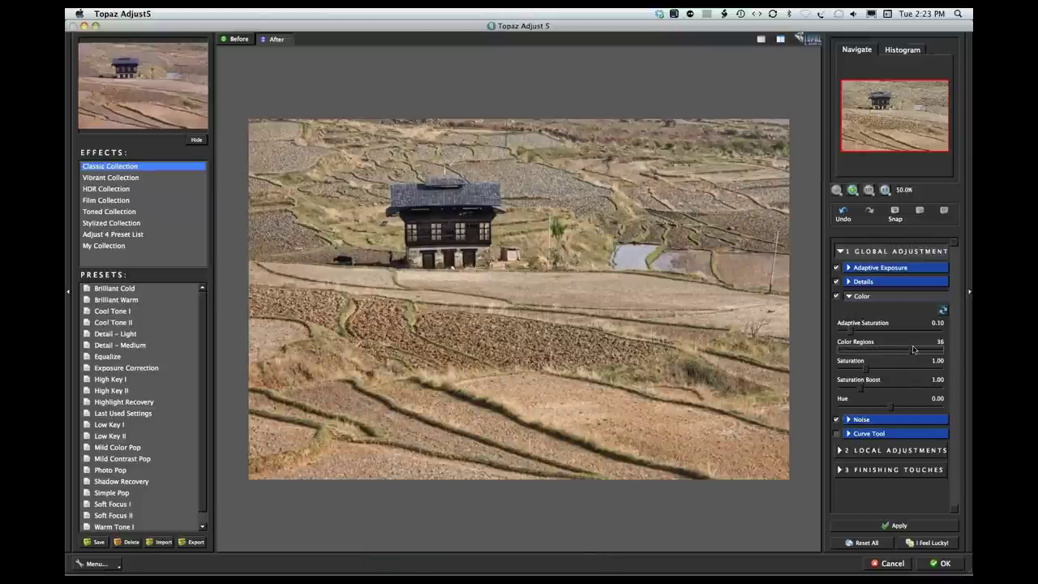
pyautogui.click(887, 348)
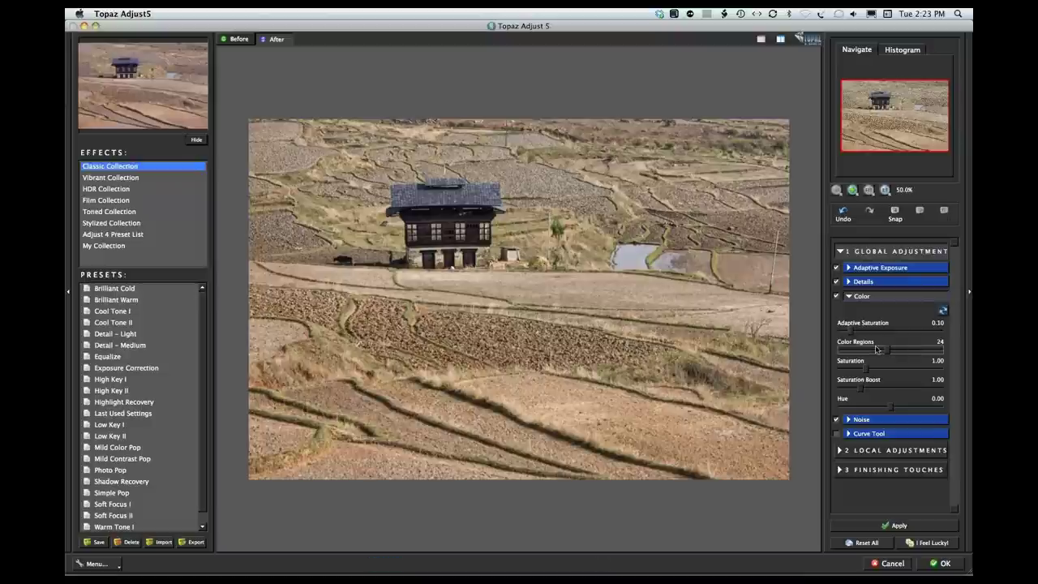
pyautogui.moveTo(876, 348); pyautogui.dragTo(852, 349)
# Try higher color Saturation values, and settle on a slightly reduced Saturation of 0.97.
pyautogui.click(865, 371)
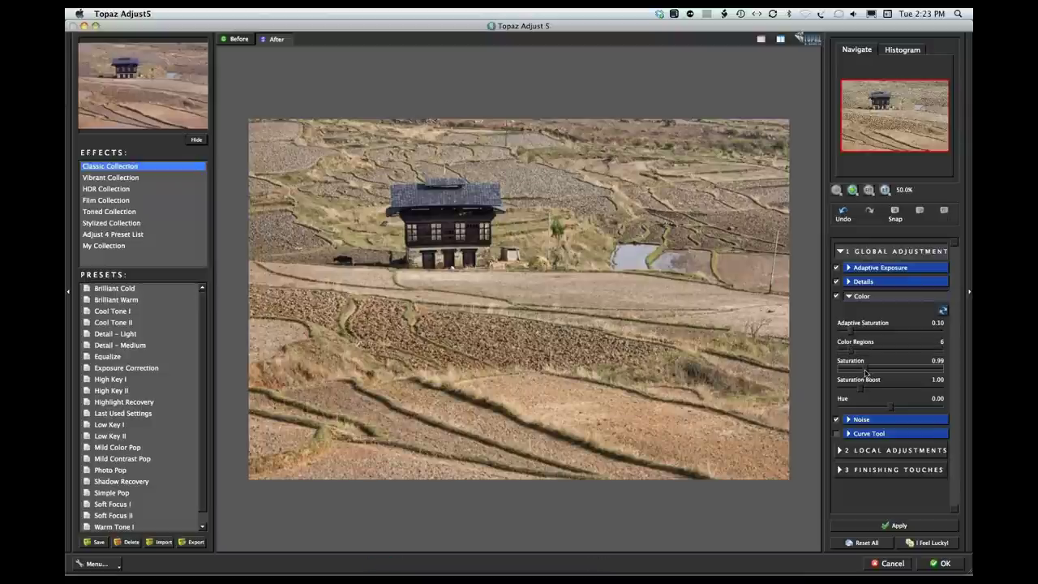
pyautogui.moveTo(865, 372); pyautogui.dragTo(869, 372)
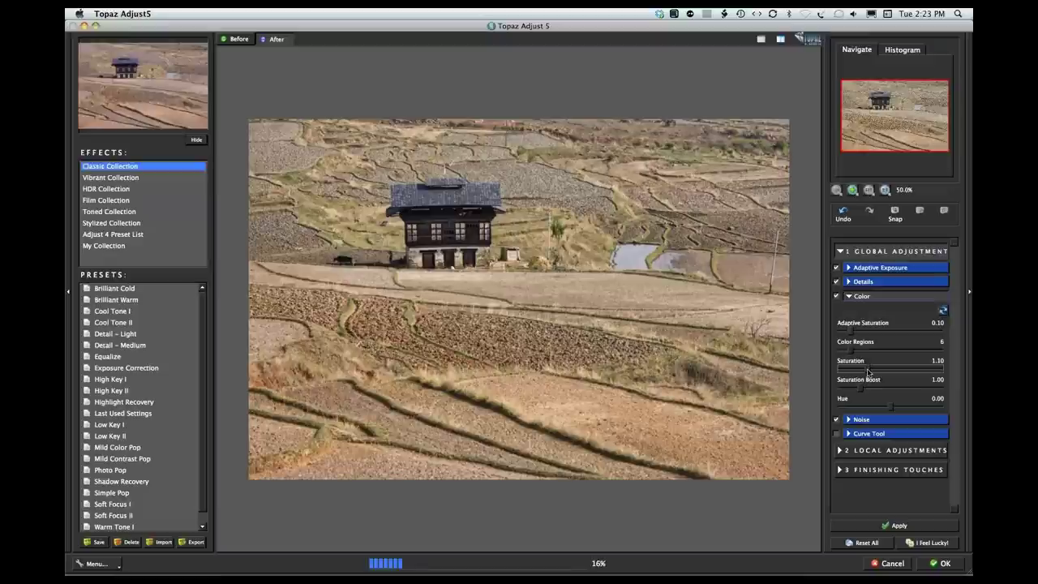
pyautogui.moveTo(868, 372); pyautogui.dragTo(870, 372)
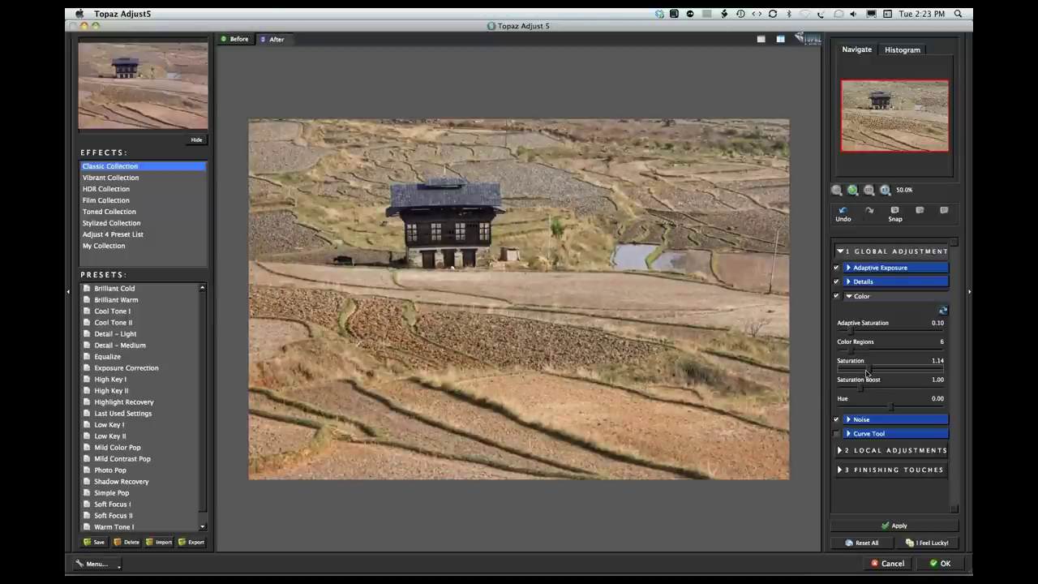
pyautogui.moveTo(869, 371); pyautogui.dragTo(864, 370)
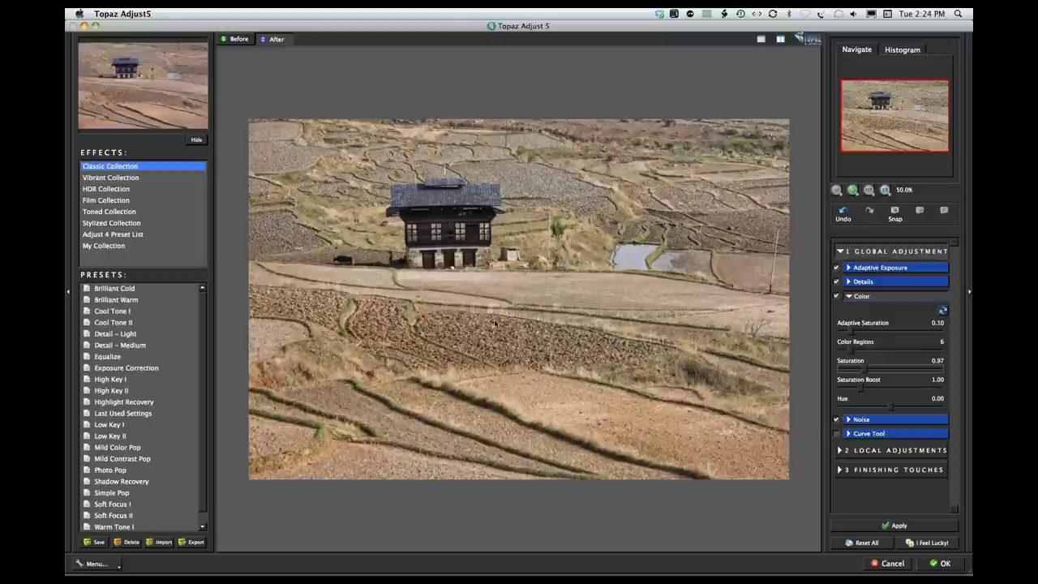
# Examine the adjustment types and brush settings available under Local Adjustments.
pyautogui.click(861, 450)
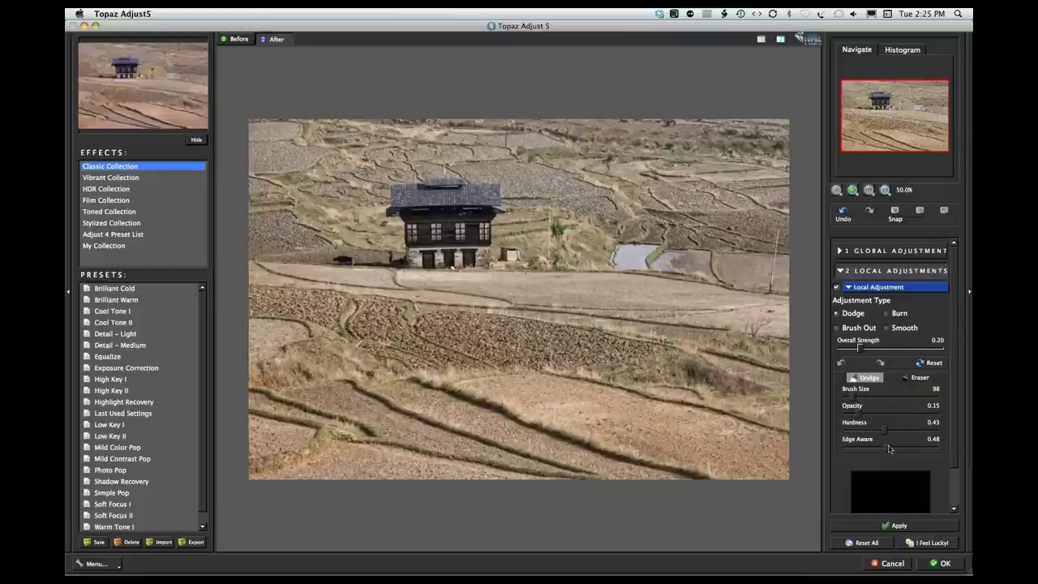
pyautogui.click(847, 272)
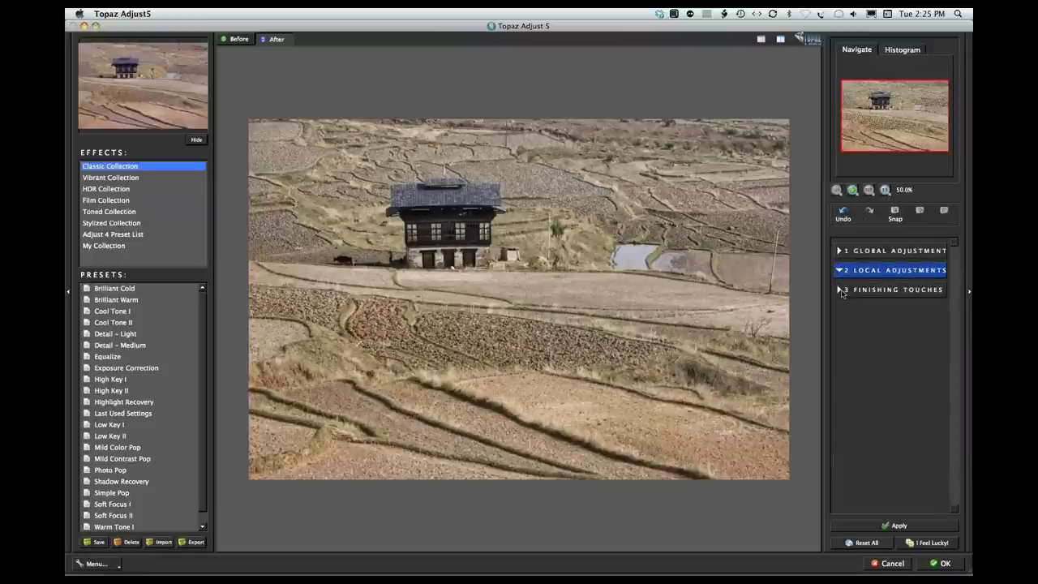
# Among the finishing touches, enable Warmth and set it to 0.03.
pyautogui.click(845, 292)
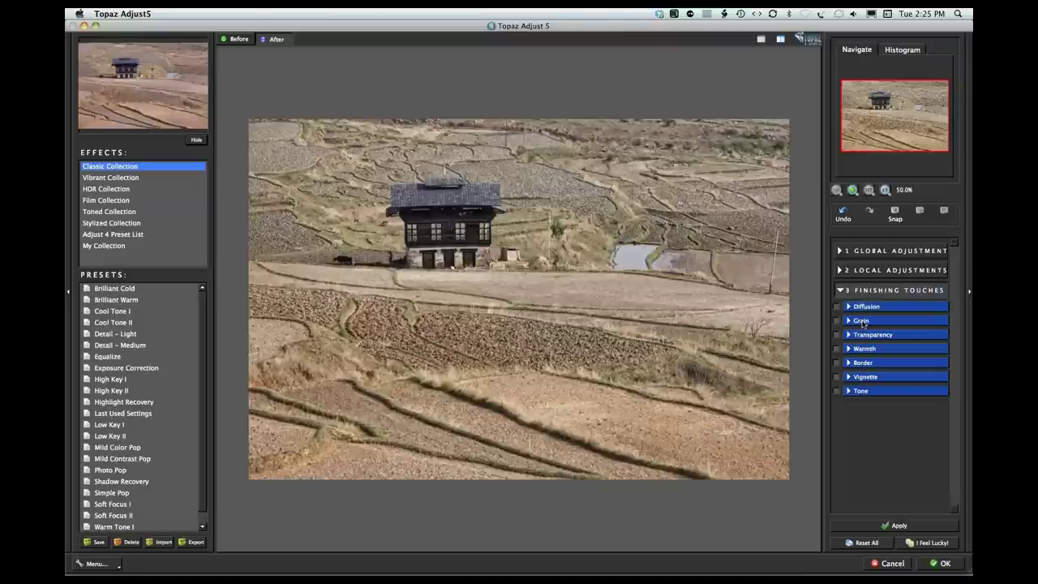
pyautogui.click(848, 349)
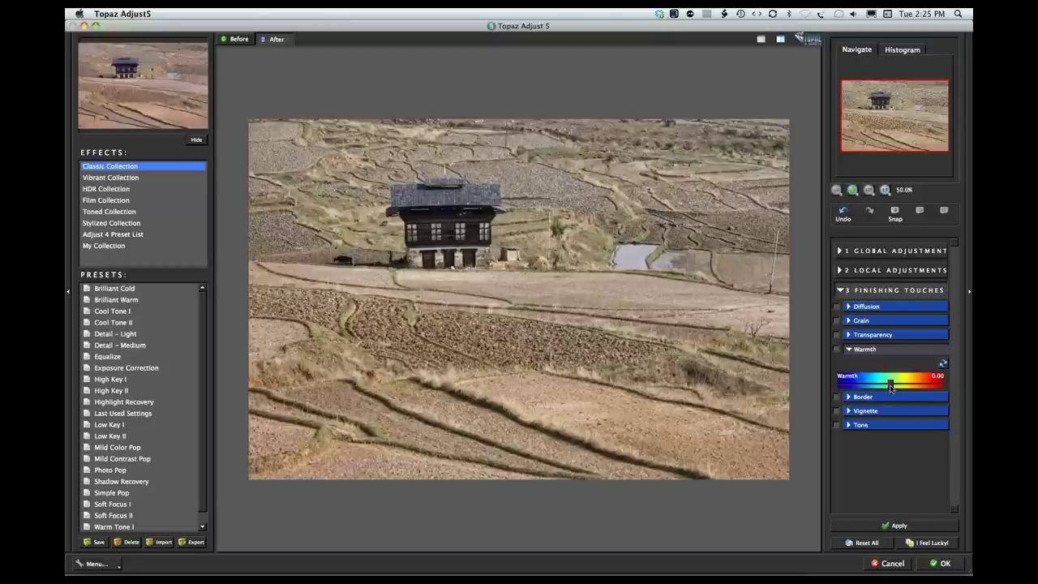
pyautogui.click(890, 387)
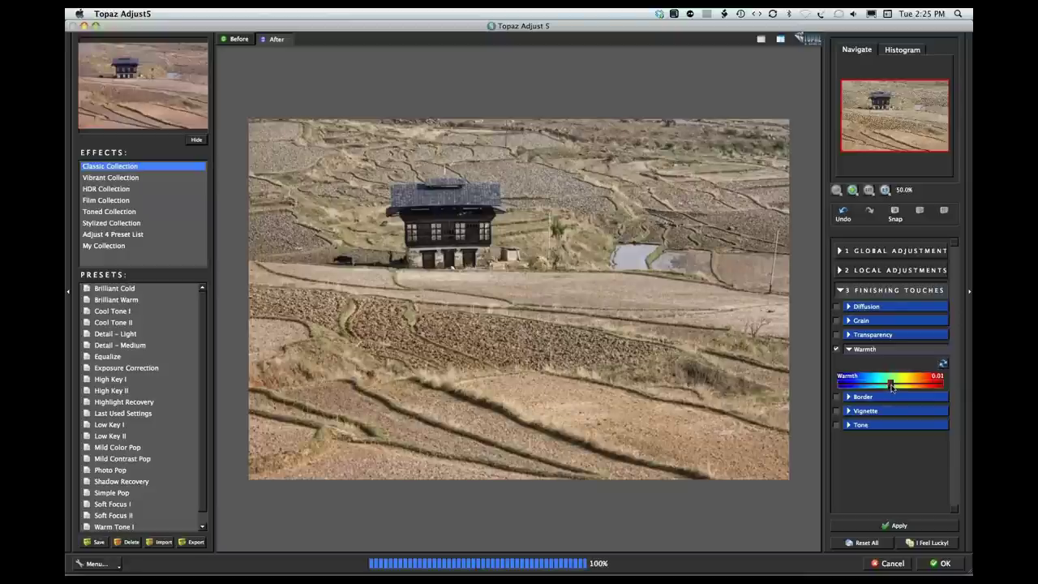
pyautogui.moveTo(890, 387); pyautogui.dragTo(892, 387)
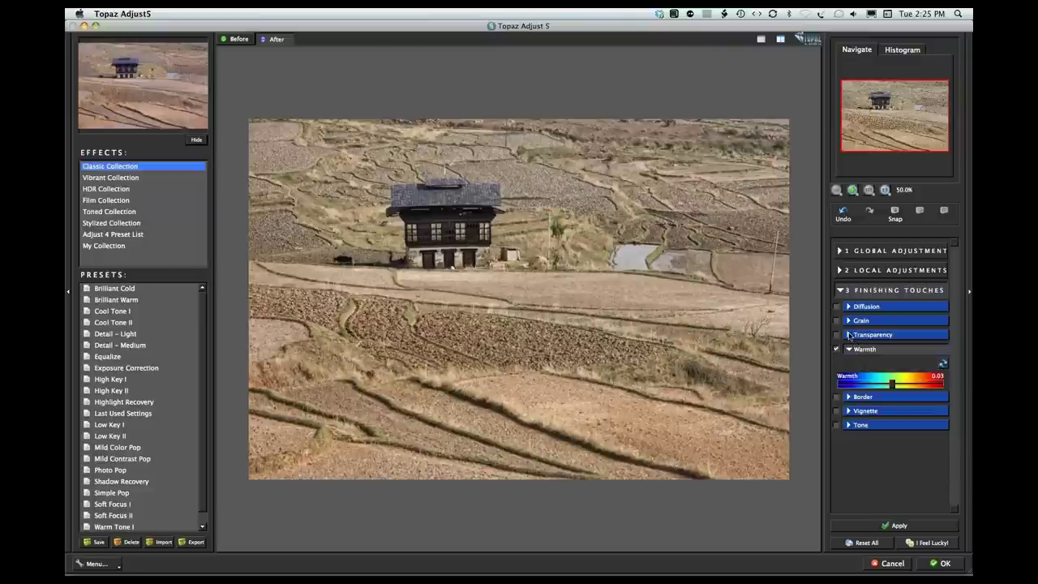
# Among the finishing touches, try several Overall Transparency values and settle on 0.20.
pyautogui.click(849, 335)
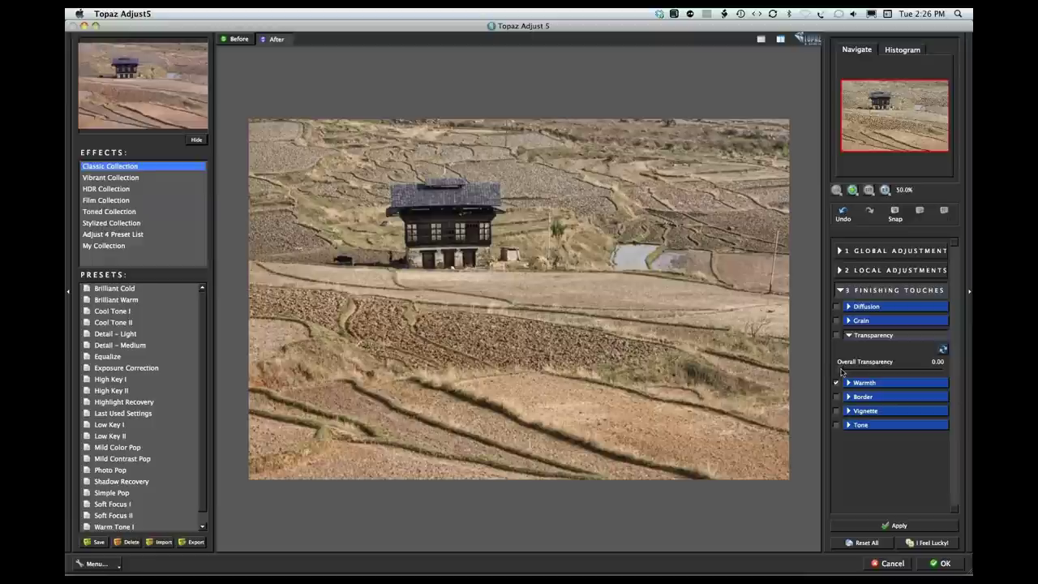
pyautogui.click(841, 372)
pyautogui.moveTo(841, 371); pyautogui.dragTo(865, 372)
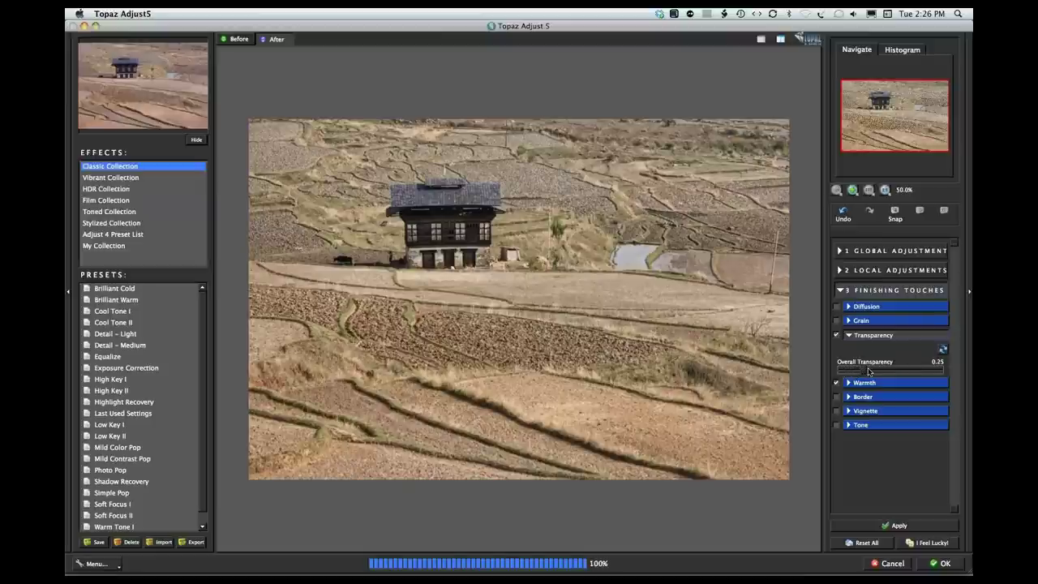
pyautogui.moveTo(868, 367)
pyautogui.mouseDown()
pyautogui.moveTo(931, 370)
pyautogui.moveTo(855, 370)
pyautogui.mouseUp()
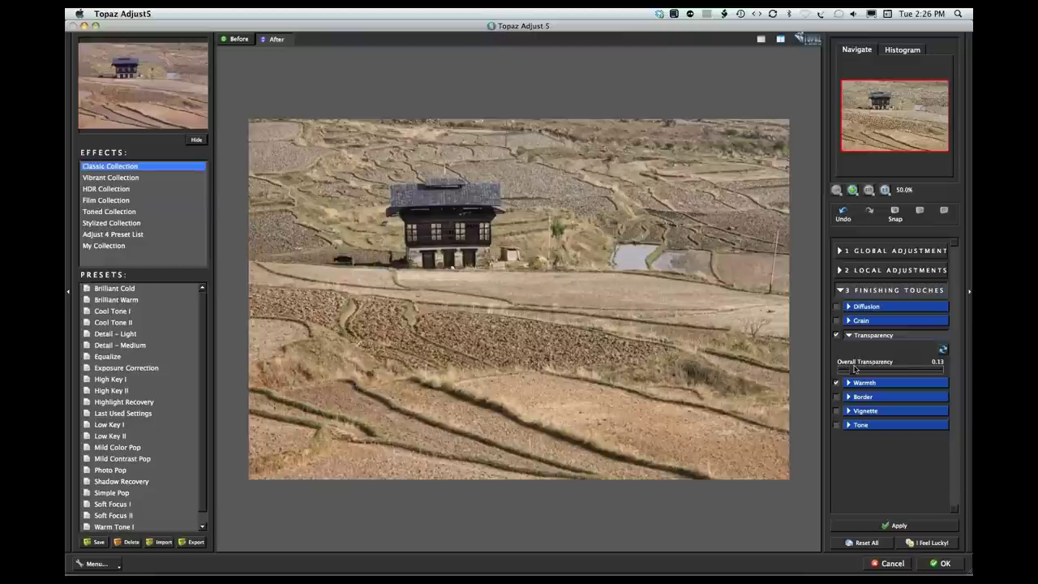
pyautogui.moveTo(855, 369); pyautogui.dragTo(858, 369)
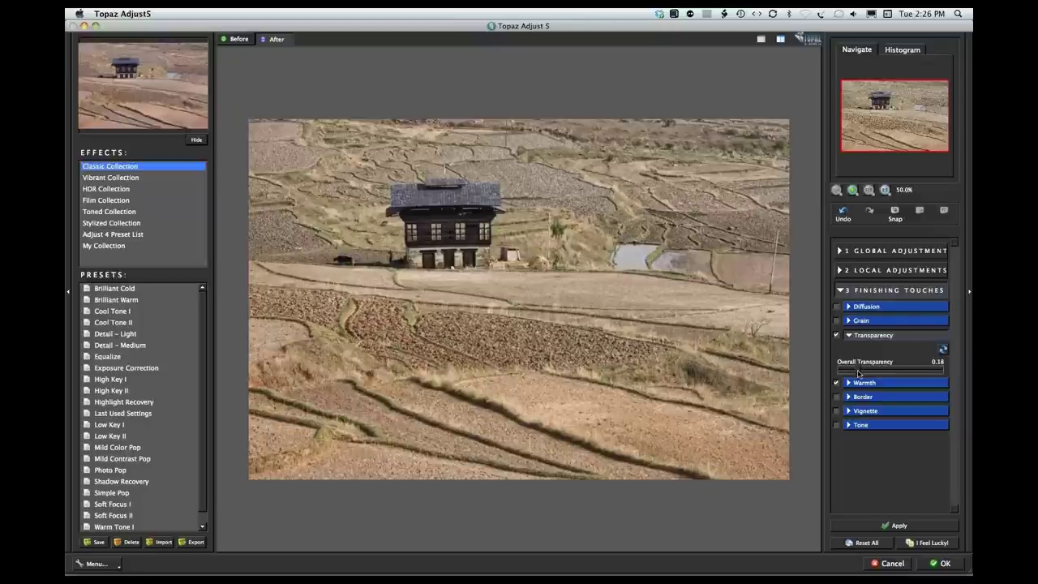
pyautogui.click(858, 372)
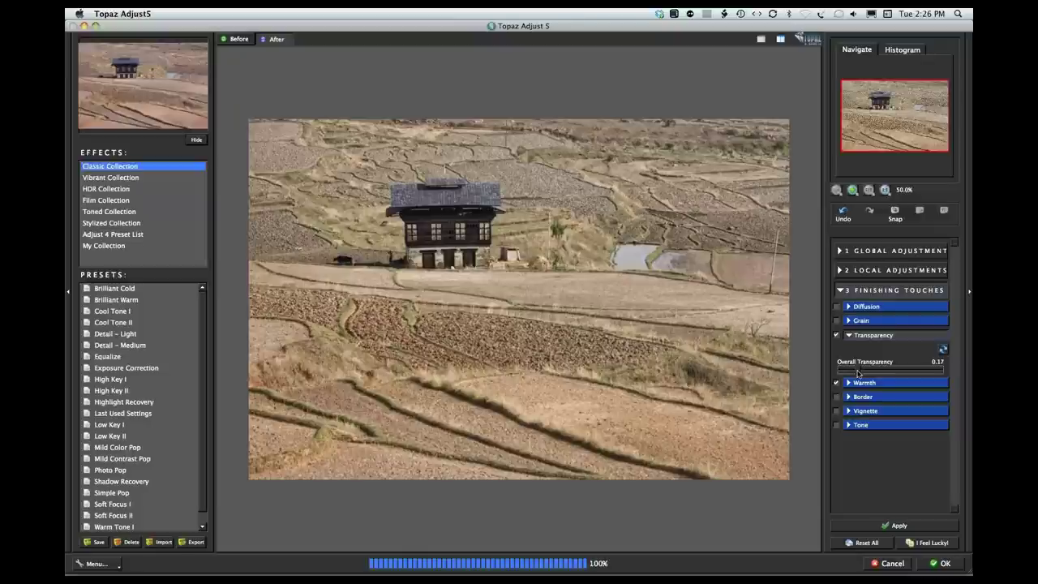
pyautogui.moveTo(858, 372); pyautogui.dragTo(863, 372)
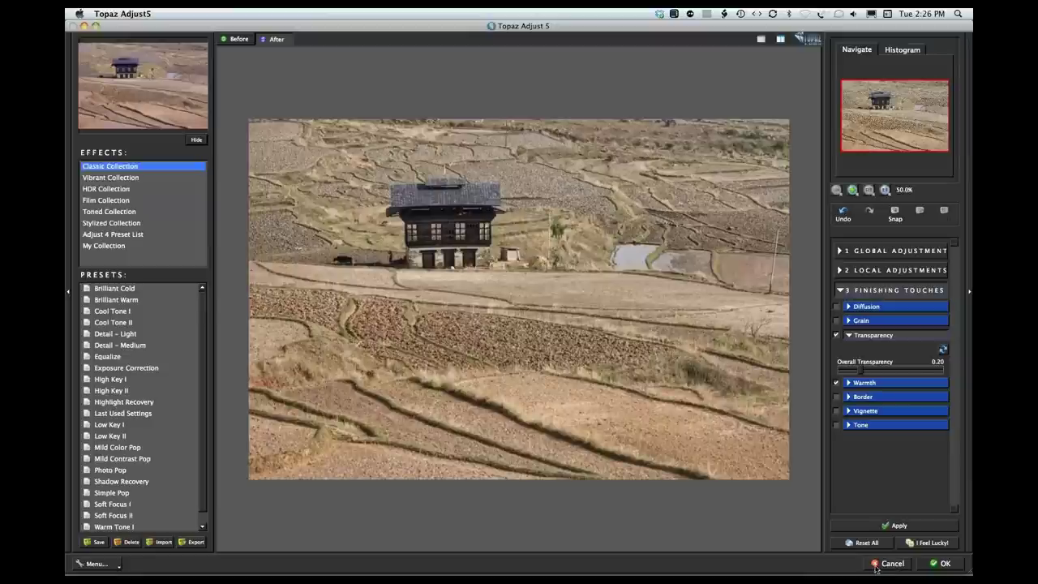
# Cancel the Topaz Adjust filter and close the farmhouse photo without saving its changes.
pyautogui.click(885, 565)
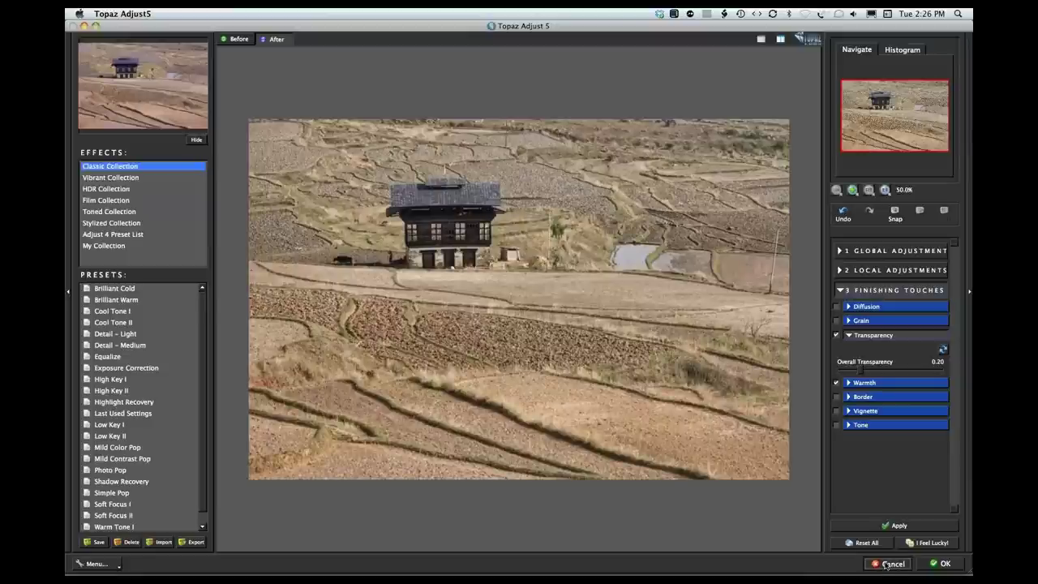
pyautogui.click(885, 565)
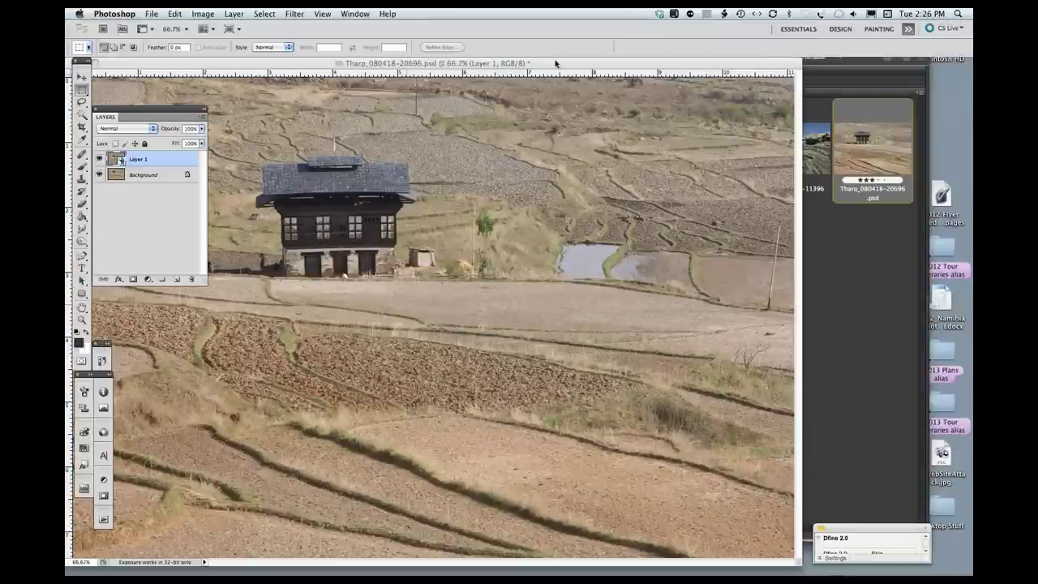
pyautogui.press('super+w')
pyautogui.press('super+d')
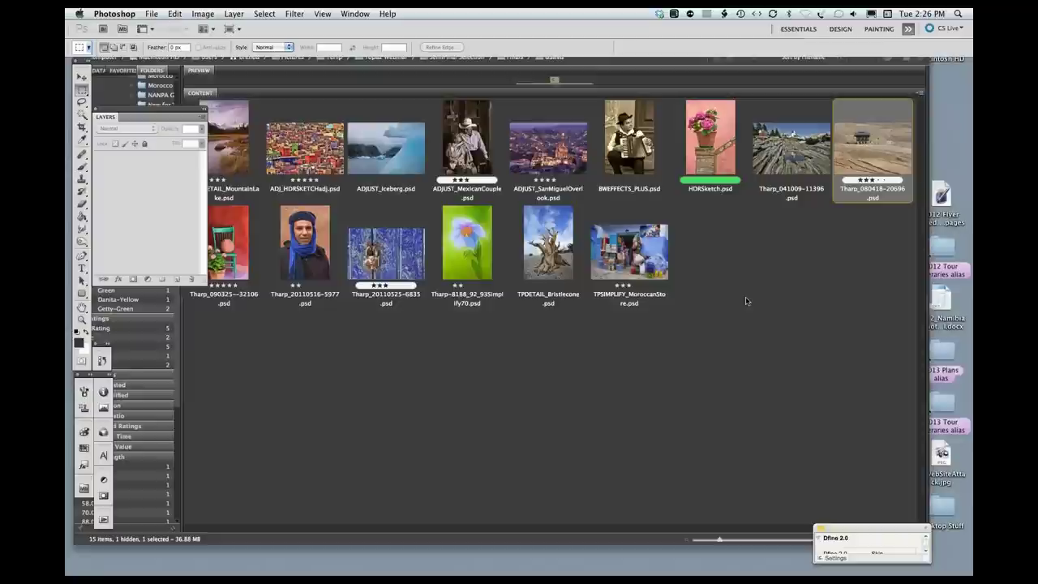
# Open ADJUST_Iceberg.psd from the image browser and show it in full-screen mode with the menu bar.
pyautogui.click(393, 159)
pyautogui.click(392, 160)
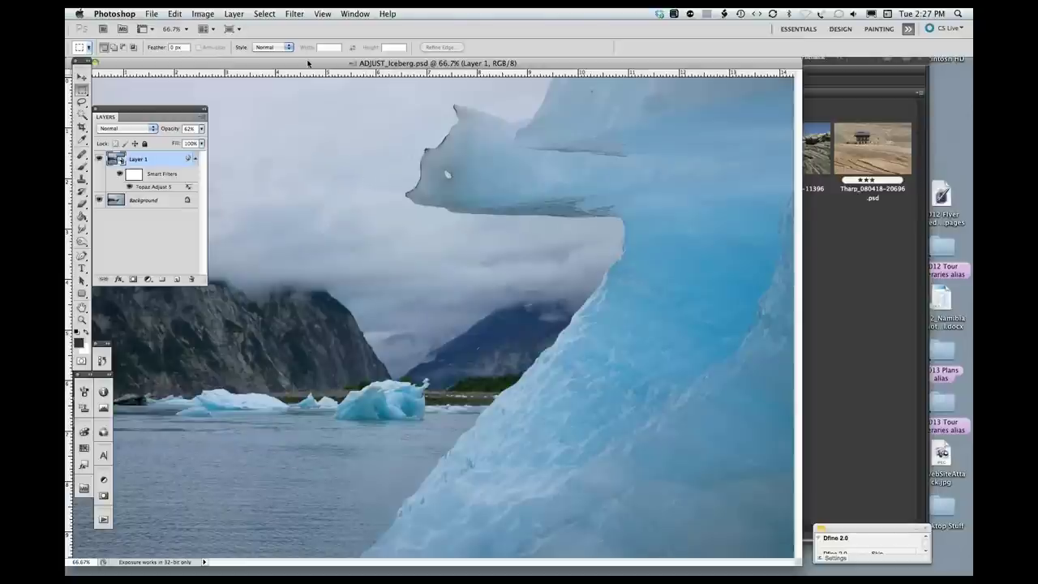
pyautogui.press('f')
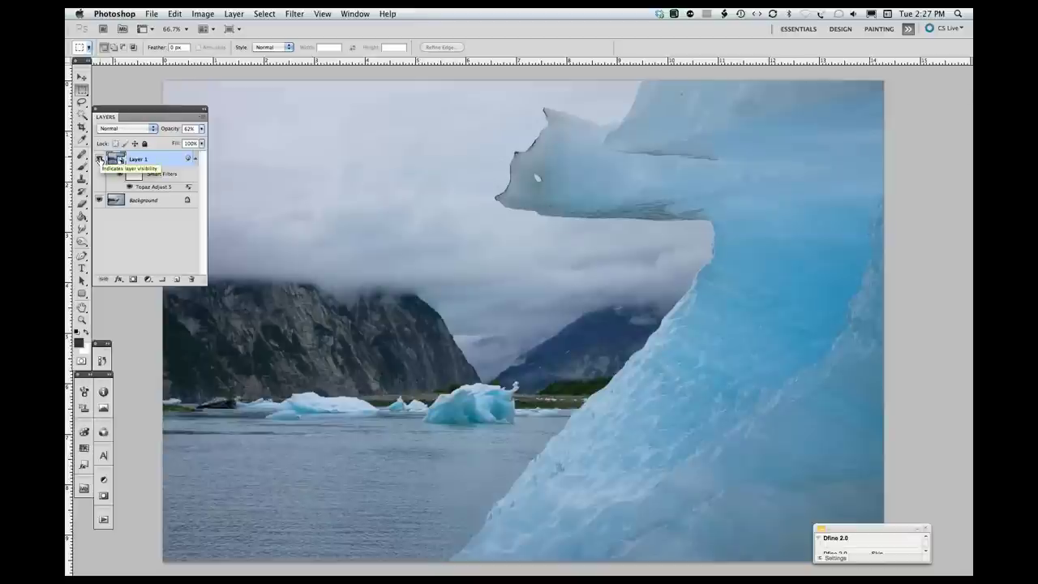
# Compare the iceberg photo with and without the filtered Layer 1, and leave that layer hidden.
pyautogui.click(99, 160)
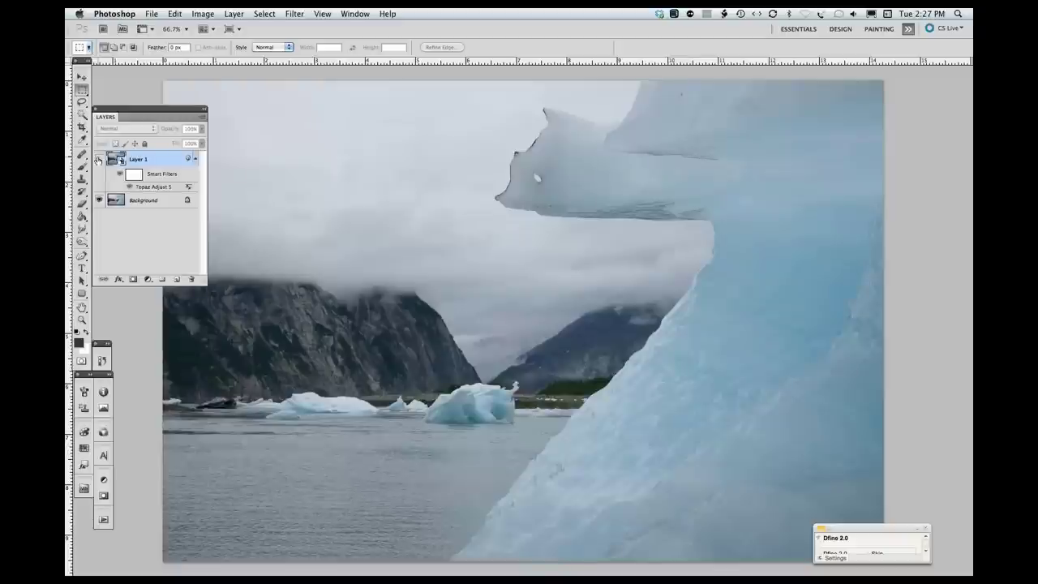
pyautogui.click(98, 159)
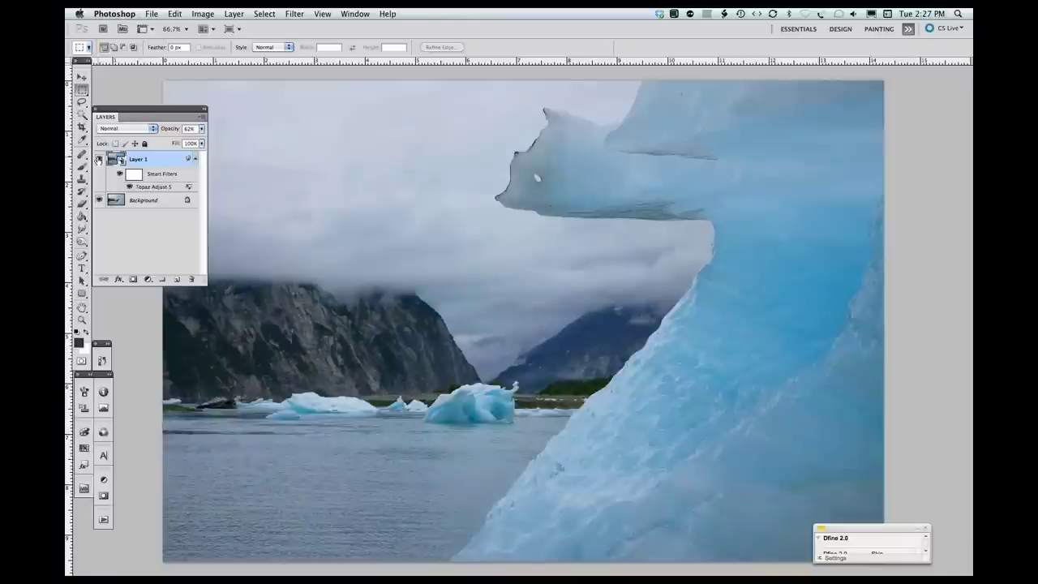
pyautogui.click(98, 160)
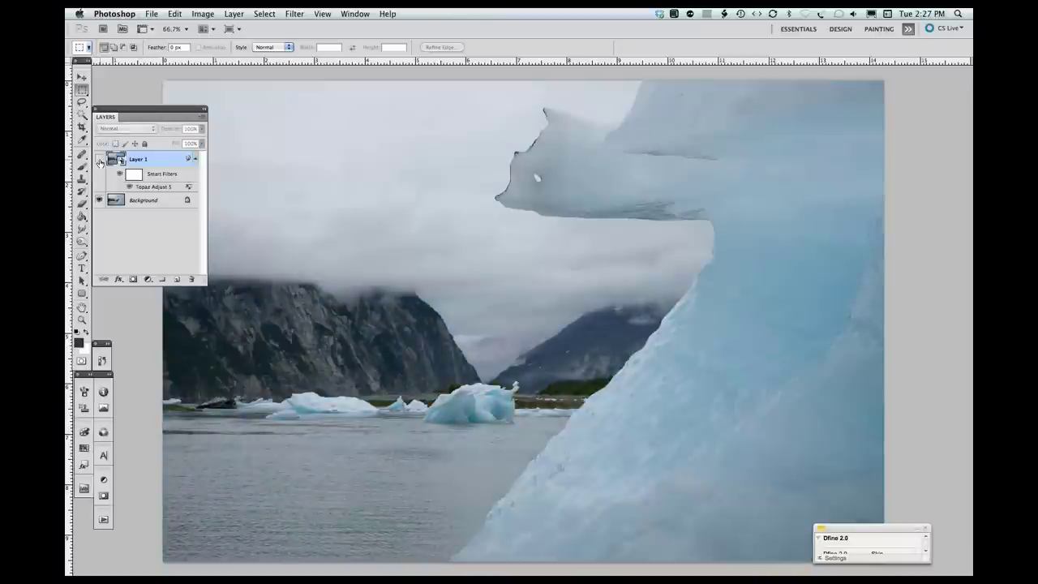
# Duplicate the Background layer and convert the copy to a smart object.
pyautogui.click(171, 203)
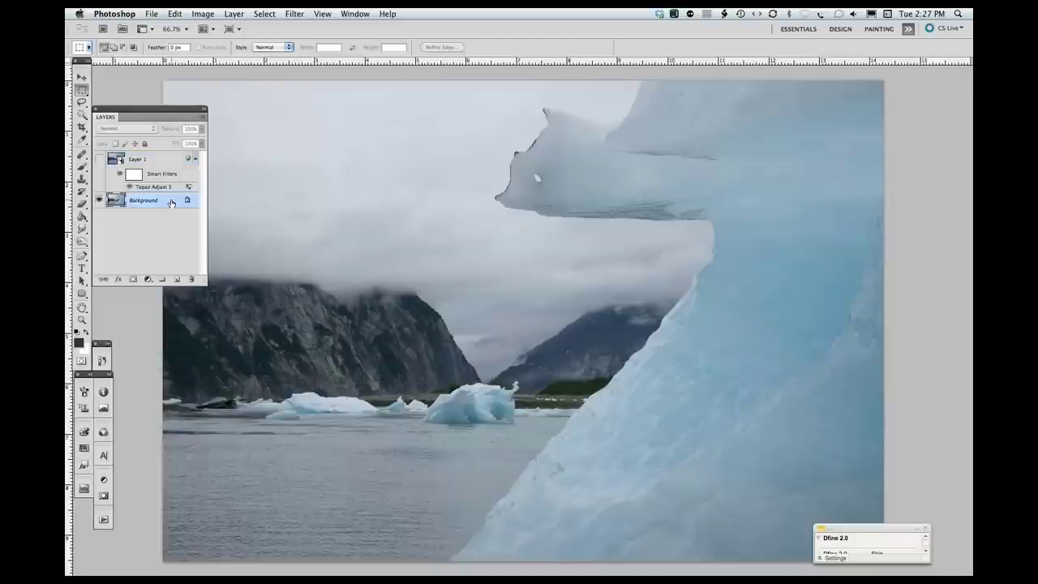
pyautogui.press('super+j')
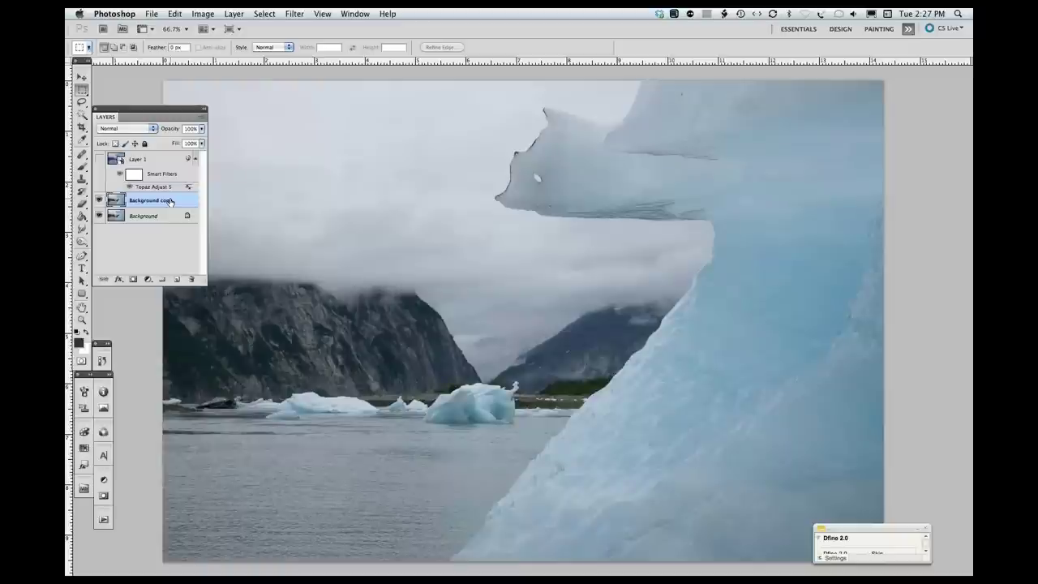
pyautogui.rightClick(169, 201)
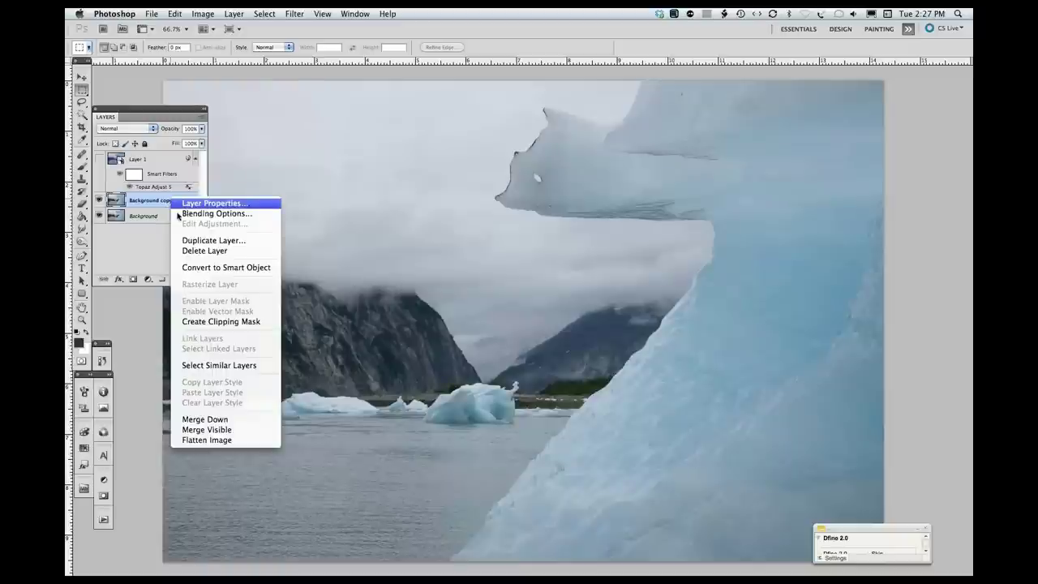
pyautogui.click(197, 268)
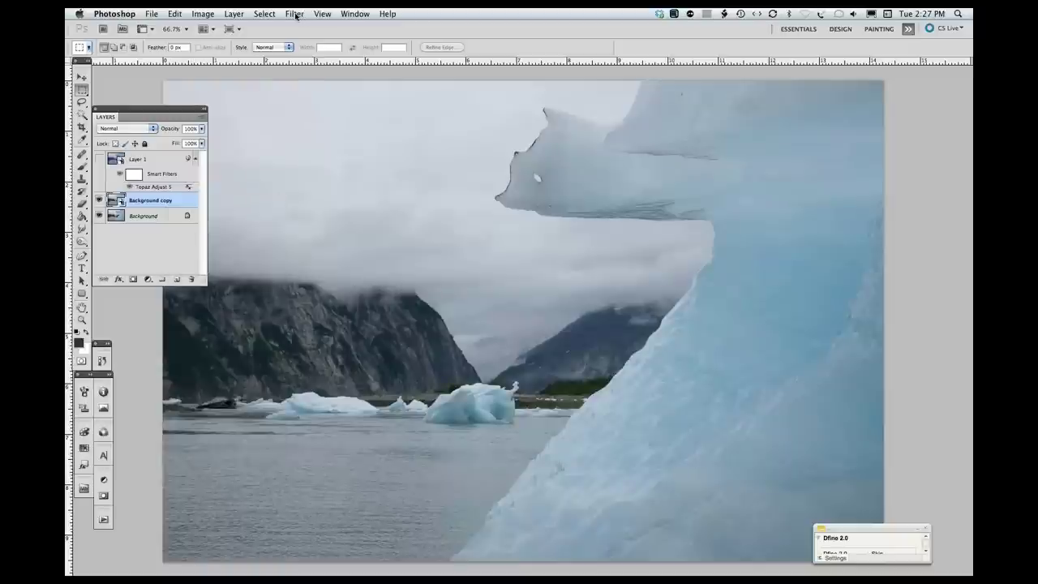
# Start the Topaz Adjust 5 filter on the background copy and reset all of its settings.
pyautogui.click(294, 13)
pyautogui.moveTo(376, 305)
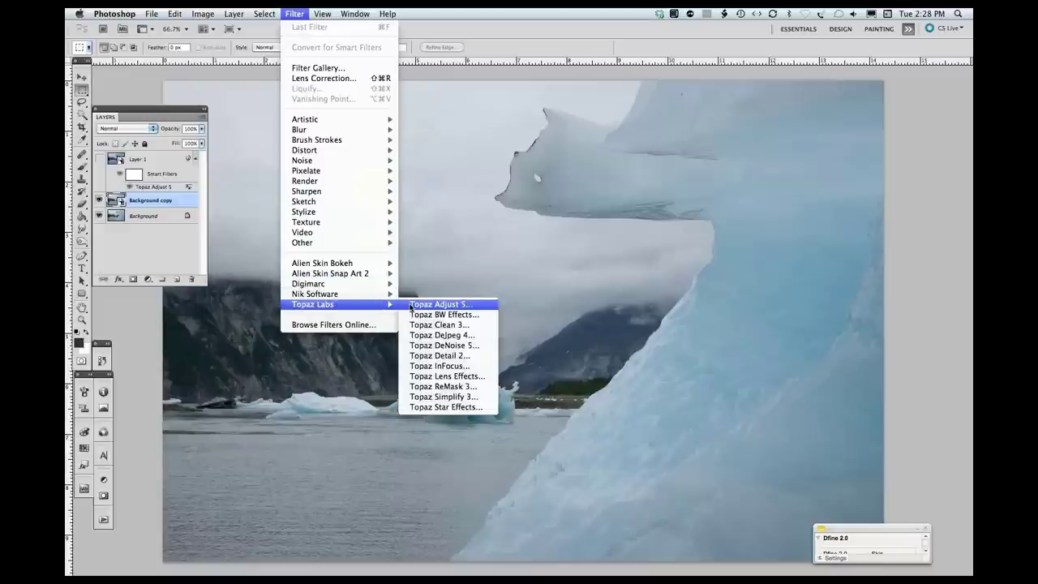
pyautogui.click(411, 304)
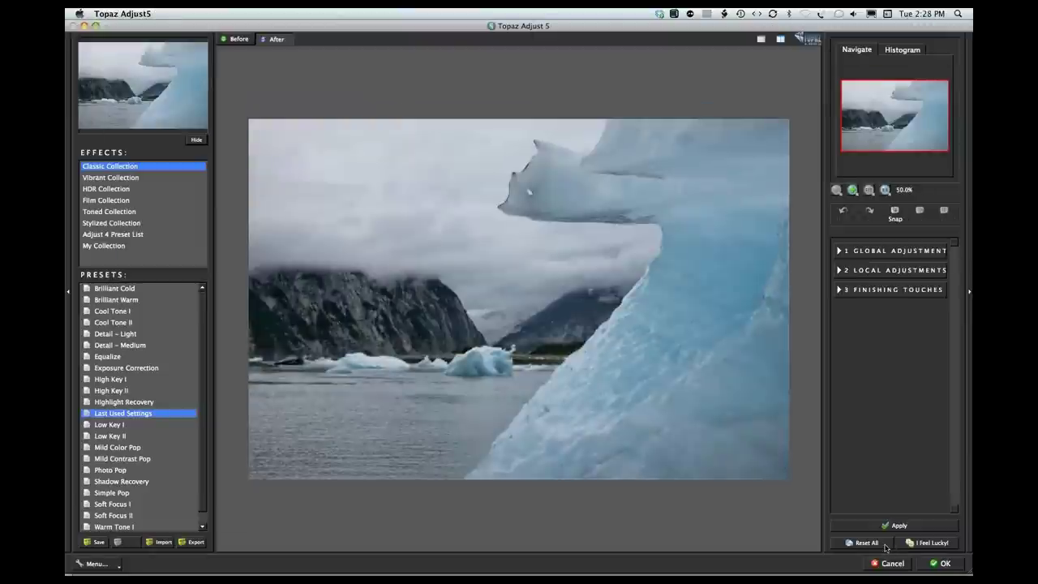
pyautogui.click(885, 547)
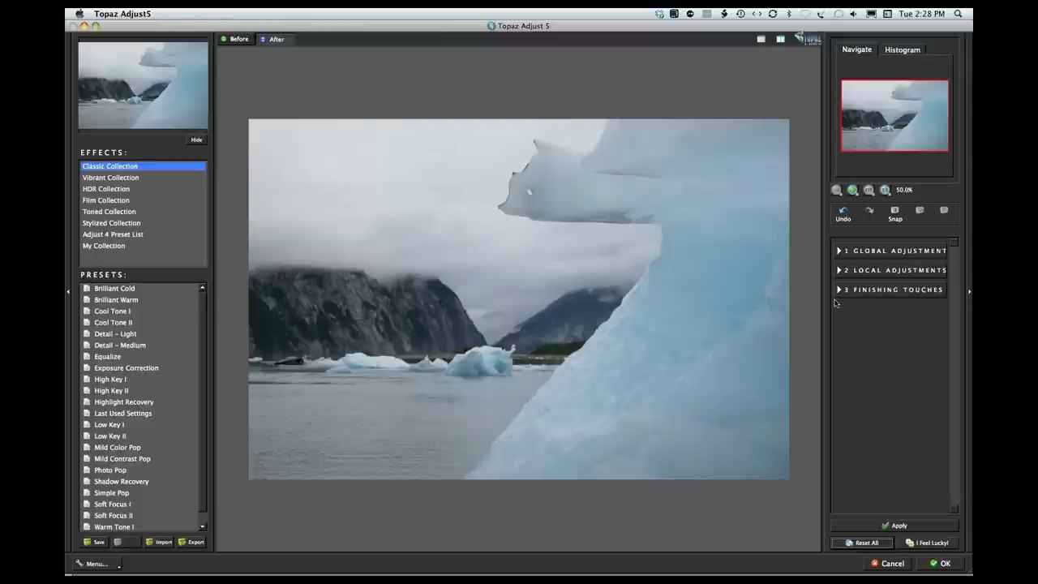
# In the global exposure settings, set Adaptive Exposure to 0.28, Regions to 5 and Contrast to -0.13, and check the histogram.
pyautogui.click(840, 251)
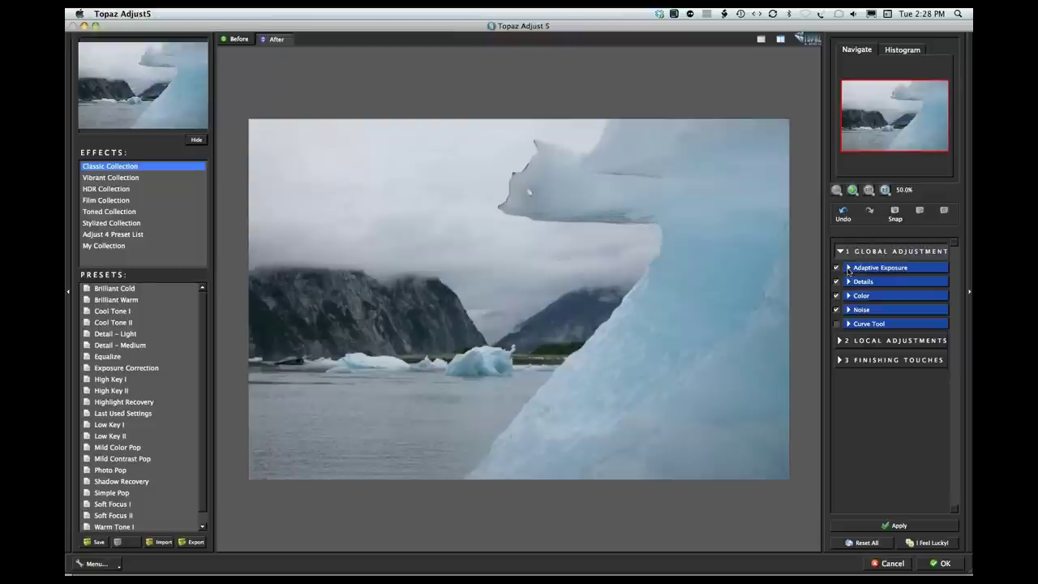
pyautogui.click(848, 269)
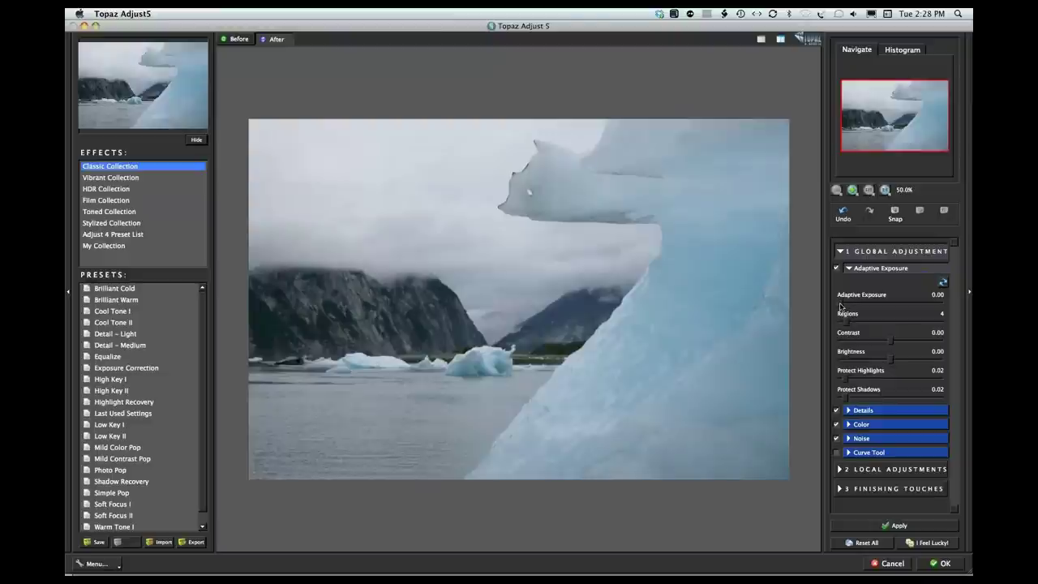
pyautogui.moveTo(840, 305); pyautogui.dragTo(869, 305)
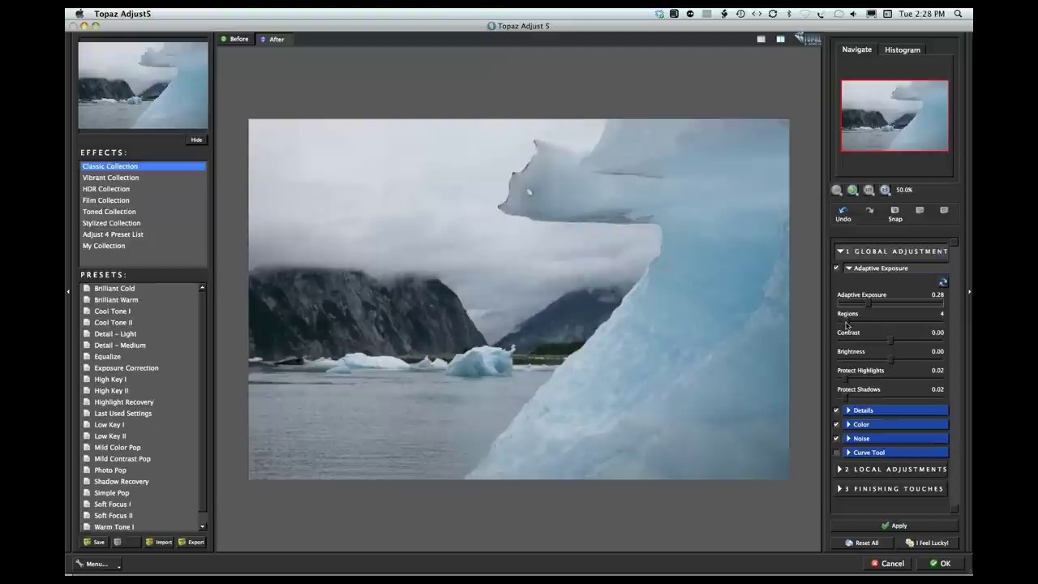
pyautogui.moveTo(847, 324); pyautogui.dragTo(848, 325)
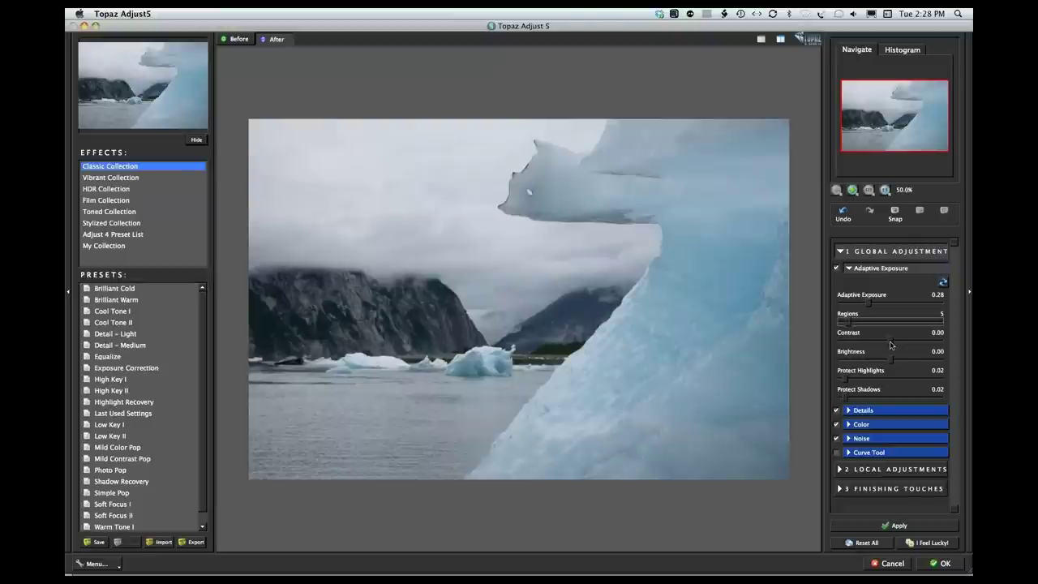
pyautogui.moveTo(890, 344); pyautogui.dragTo(888, 344)
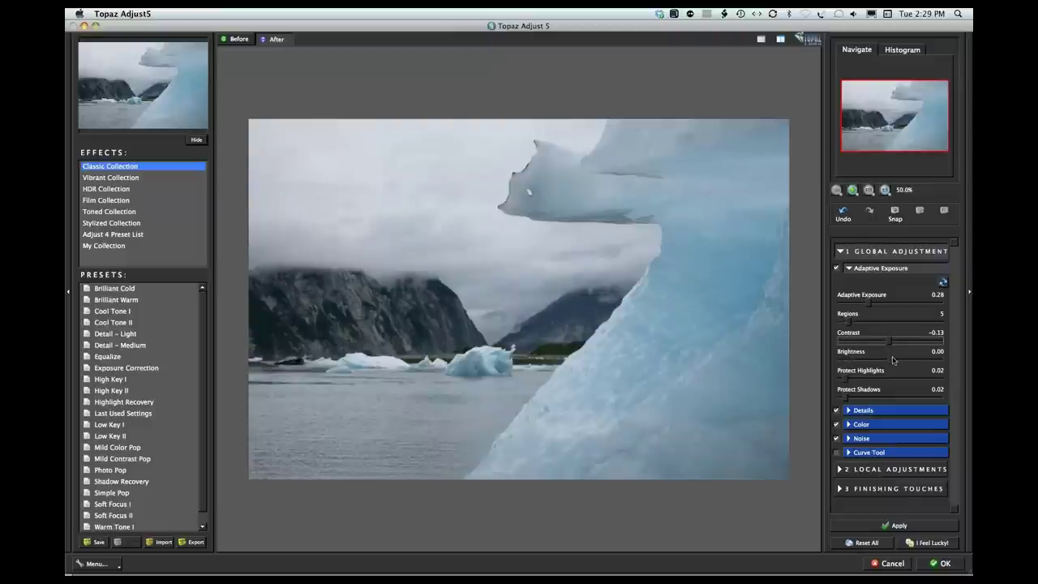
pyautogui.moveTo(891, 360); pyautogui.dragTo(890, 360)
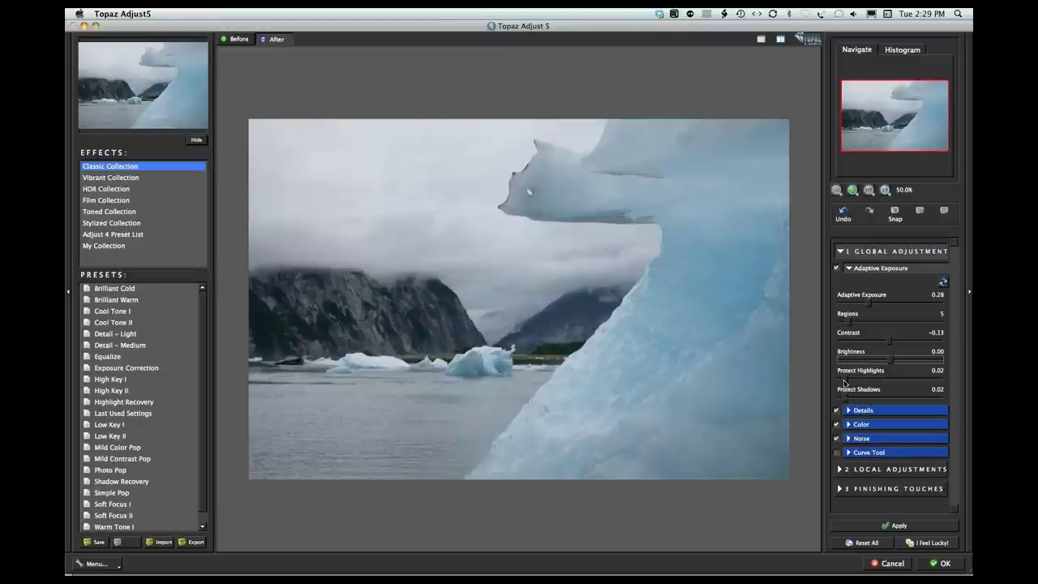
pyautogui.click(896, 50)
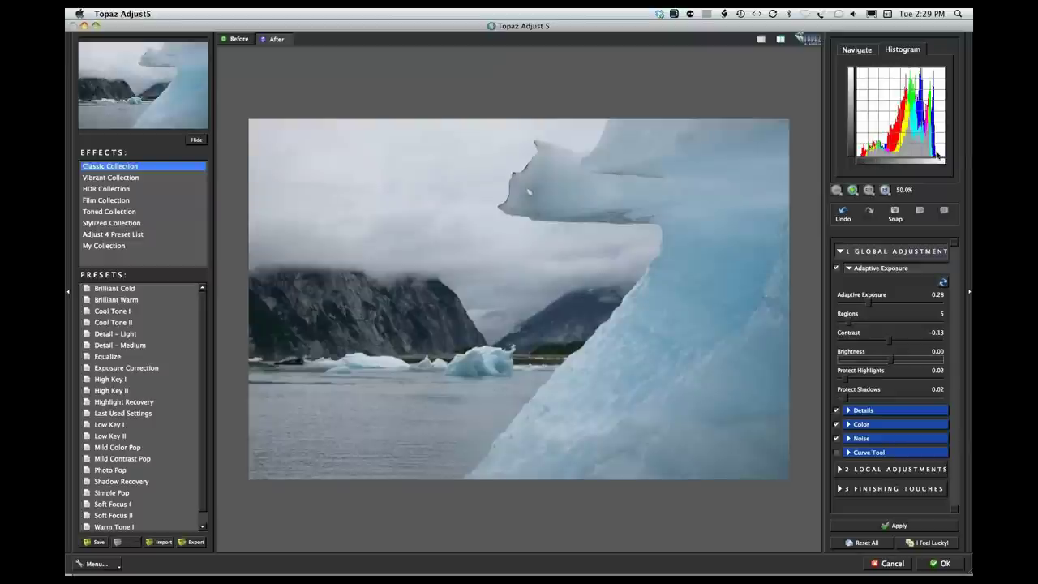
pyautogui.click(856, 51)
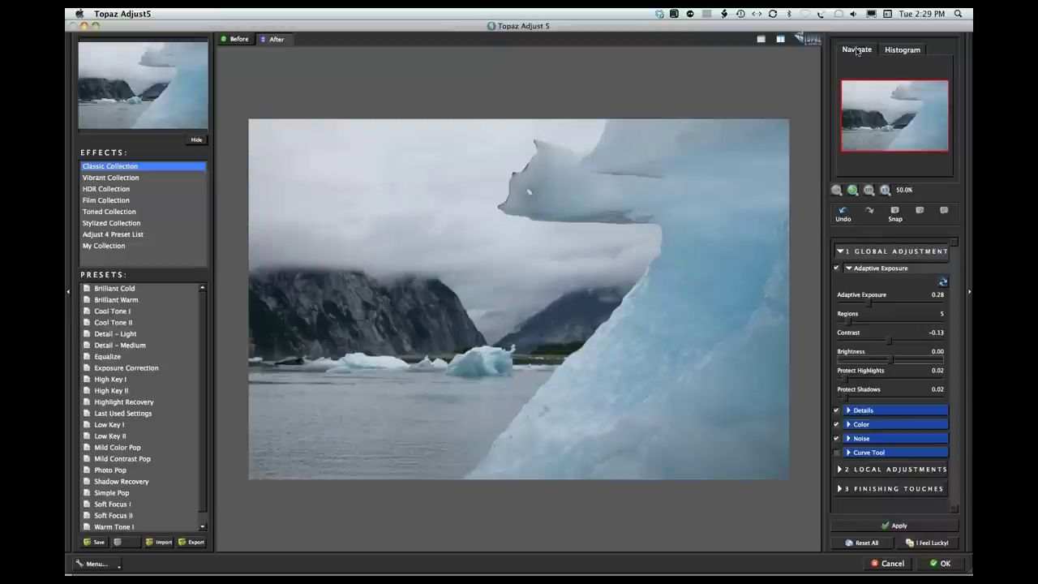
# In the global Details adjustments, try a higher Strength, and settle on Strength 1.12 and Detail Boost 1.10.
pyautogui.click(850, 410)
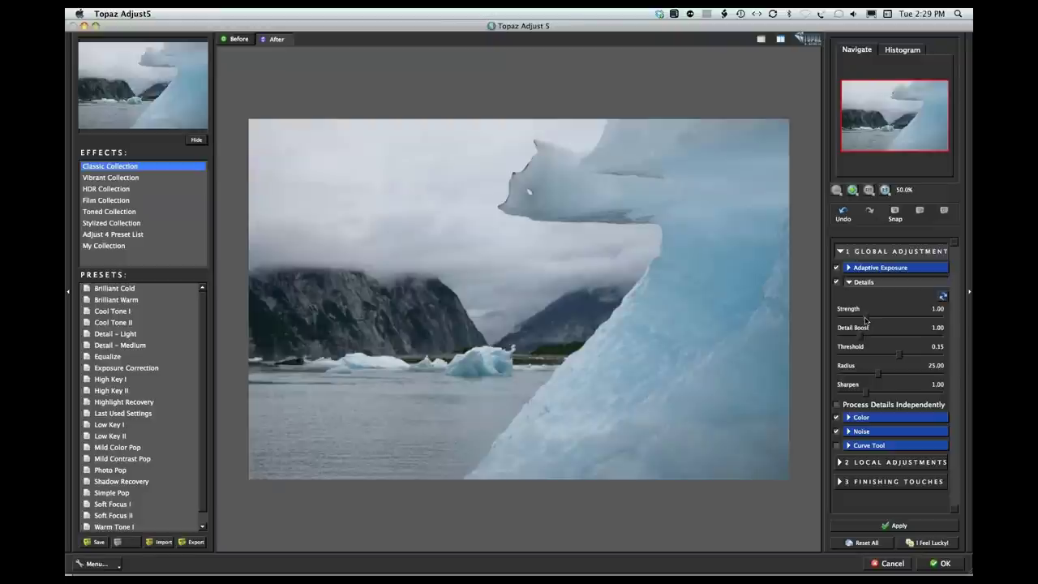
pyautogui.moveTo(865, 321); pyautogui.dragTo(882, 318)
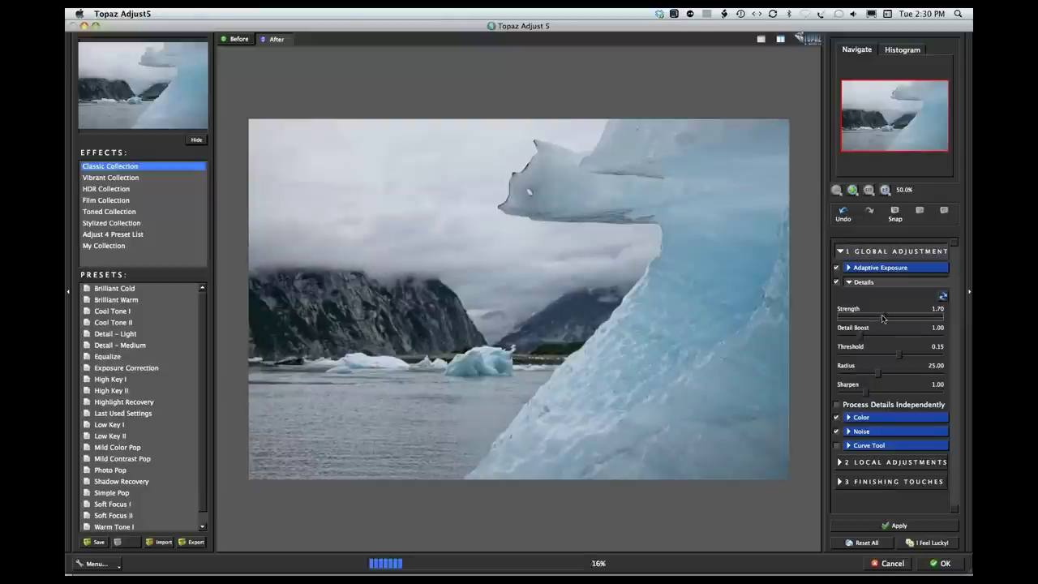
pyautogui.moveTo(882, 318); pyautogui.dragTo(869, 317)
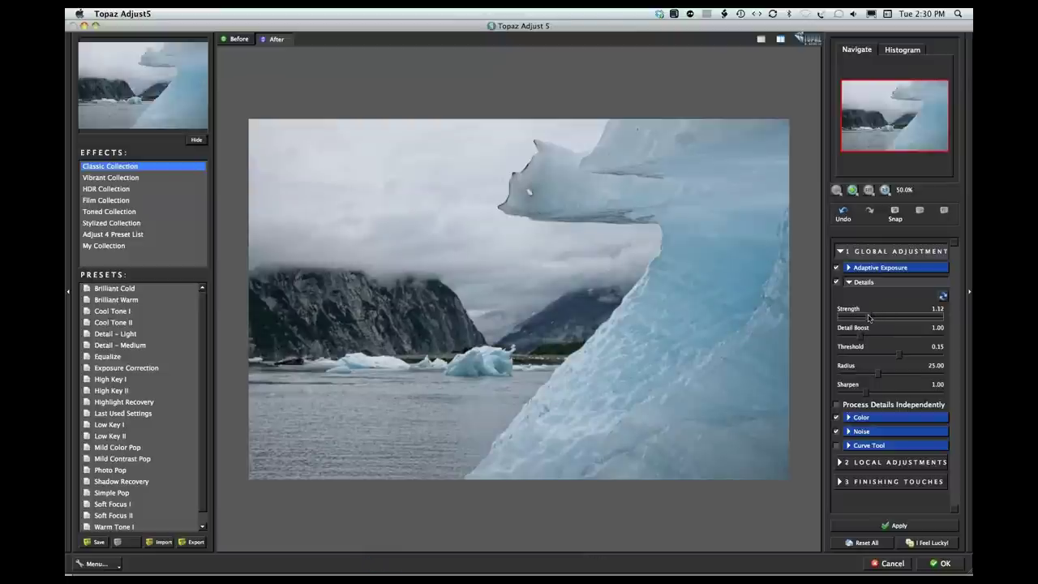
pyautogui.moveTo(869, 317); pyautogui.dragTo(865, 341)
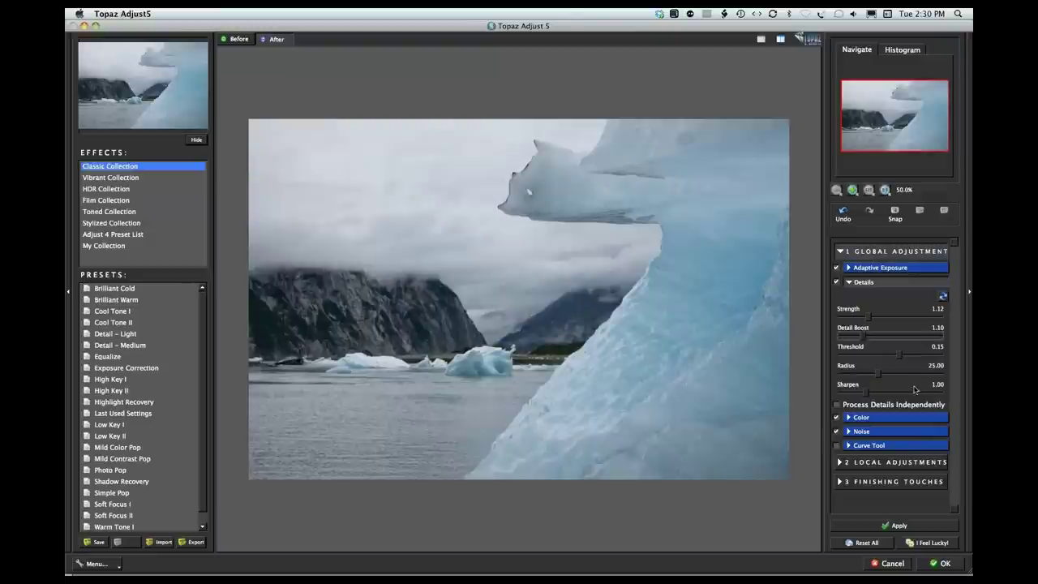
# In the global Color adjustments, set Adaptive Saturation to 0.14 and Color Regions to 6.
pyautogui.click(849, 417)
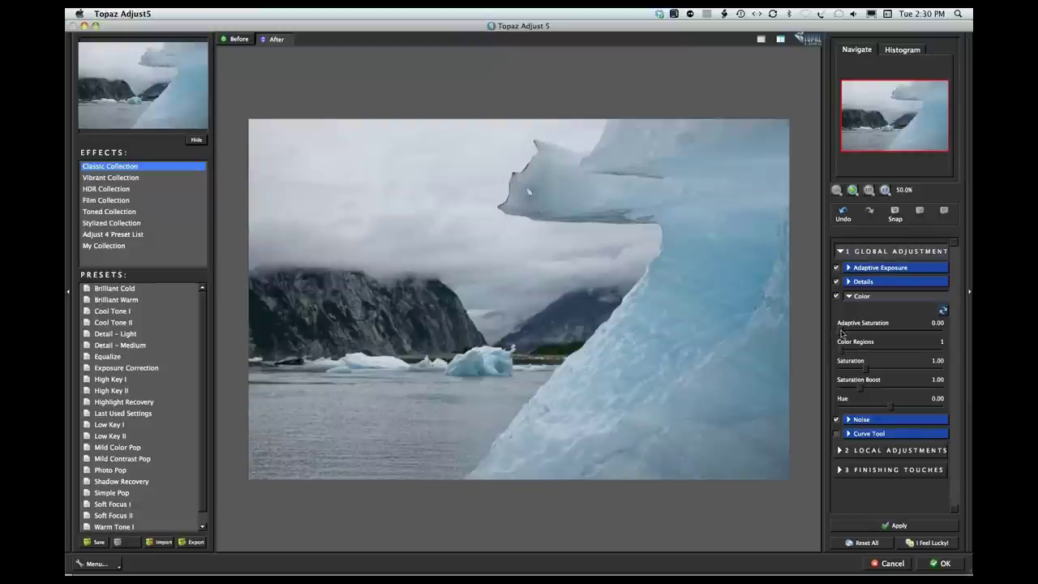
pyautogui.moveTo(841, 333); pyautogui.dragTo(852, 330)
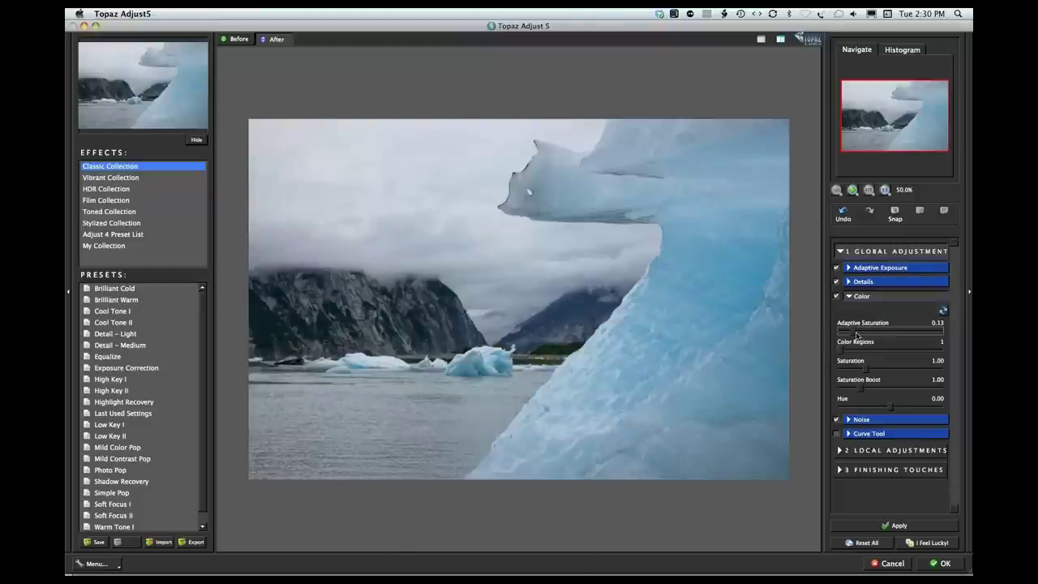
pyautogui.moveTo(854, 332); pyautogui.dragTo(841, 334)
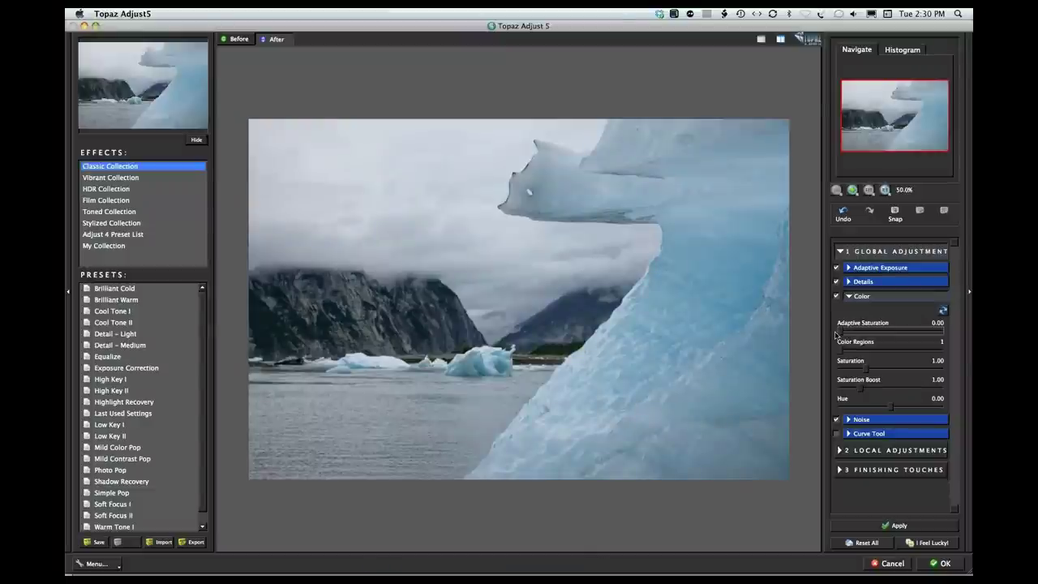
pyautogui.moveTo(836, 335); pyautogui.dragTo(855, 330)
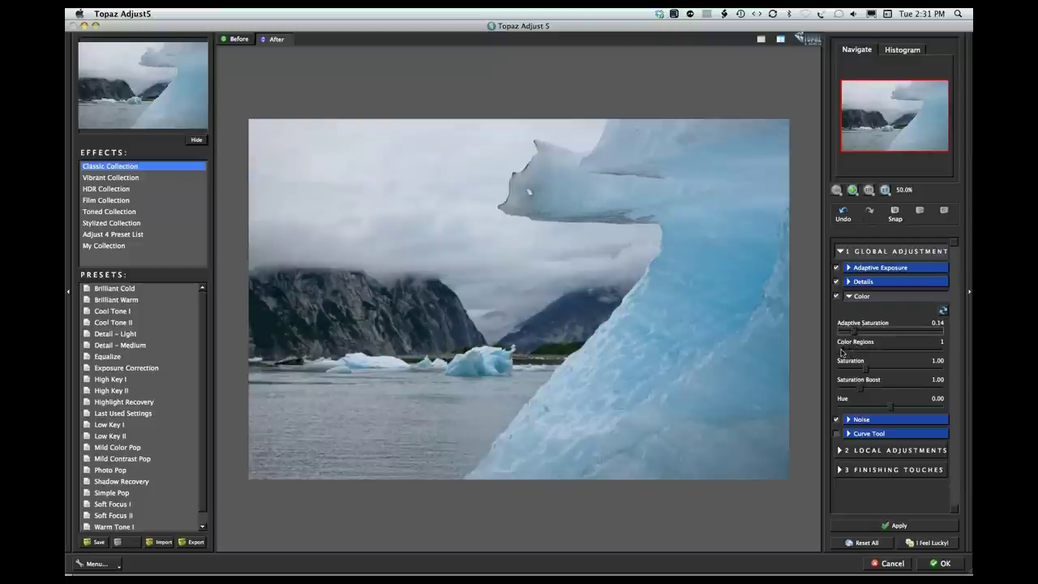
pyautogui.moveTo(841, 352); pyautogui.dragTo(849, 351)
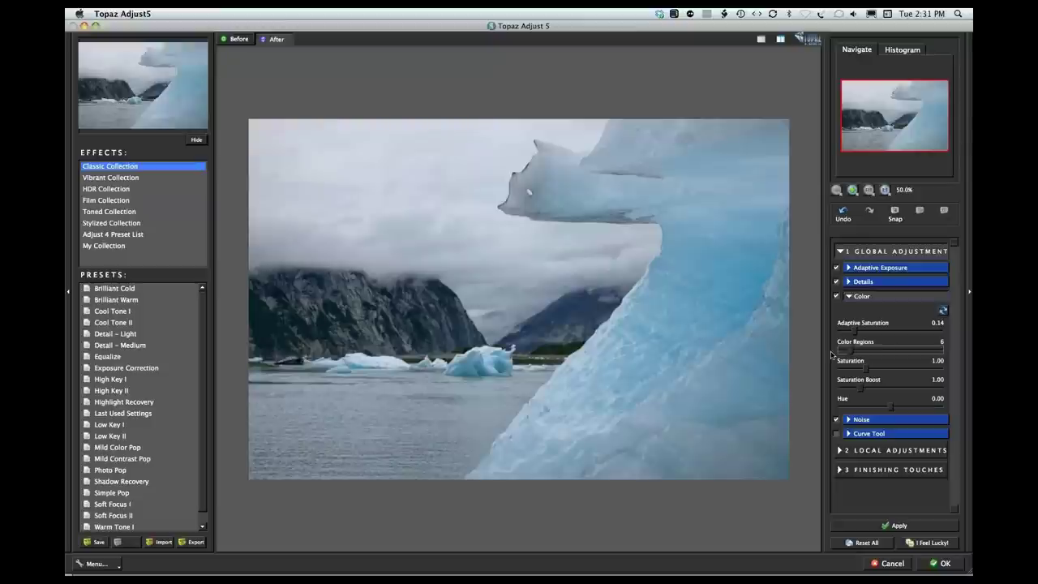
# Try a much stronger Saturation, and settle on Saturation 1.16 and Saturation Boost 1.08.
pyautogui.moveTo(864, 367); pyautogui.dragTo(898, 367)
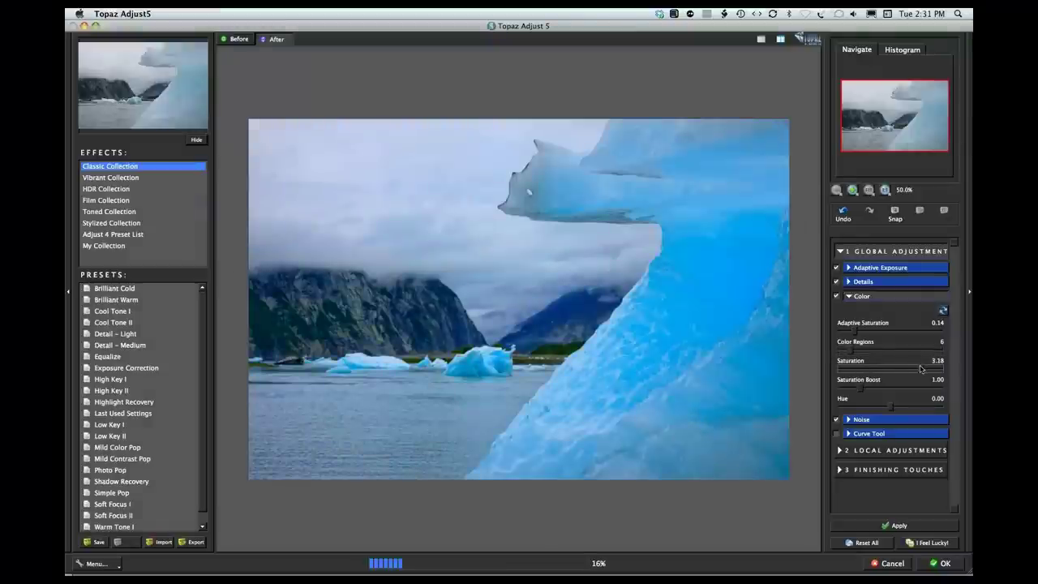
pyautogui.moveTo(921, 368); pyautogui.dragTo(869, 370)
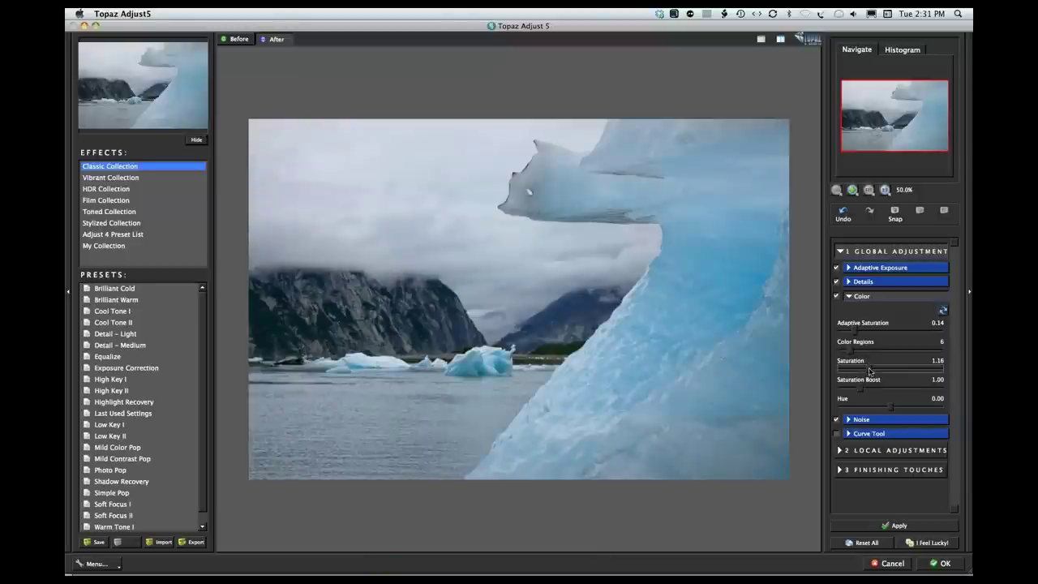
pyautogui.moveTo(862, 389); pyautogui.dragTo(861, 390)
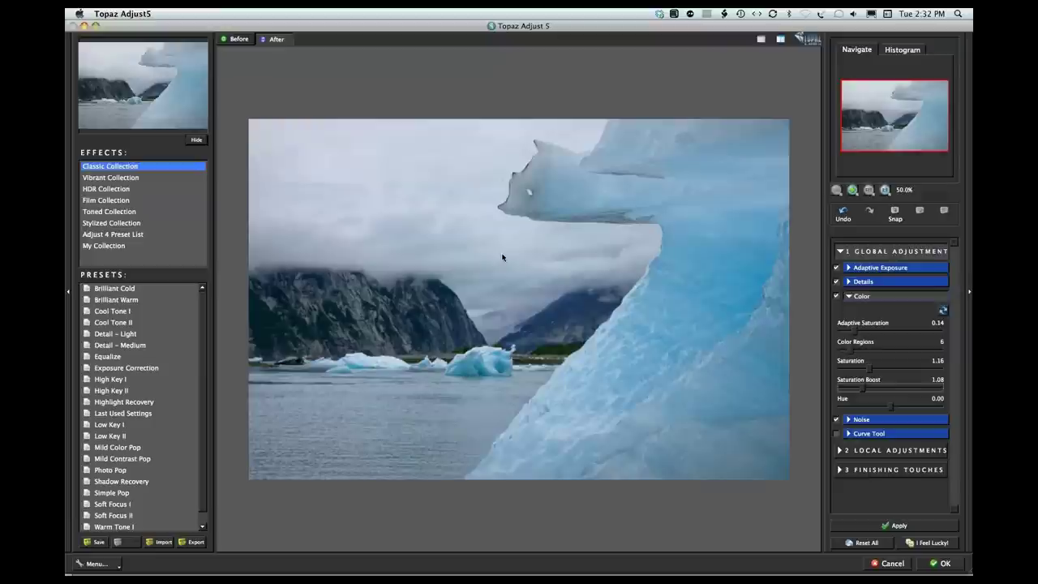
# Fine-tune the global exposure to Adaptive Exposure 0.24 and Regions 29, and compare the result with the original photo.
pyautogui.click(849, 269)
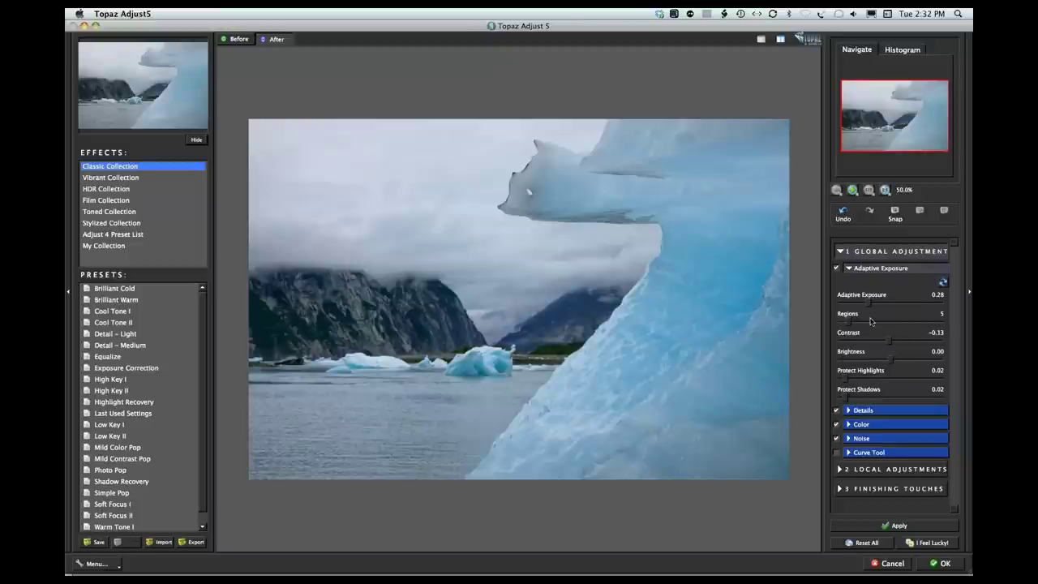
pyautogui.moveTo(868, 304); pyautogui.dragTo(865, 304)
pyautogui.click(895, 304)
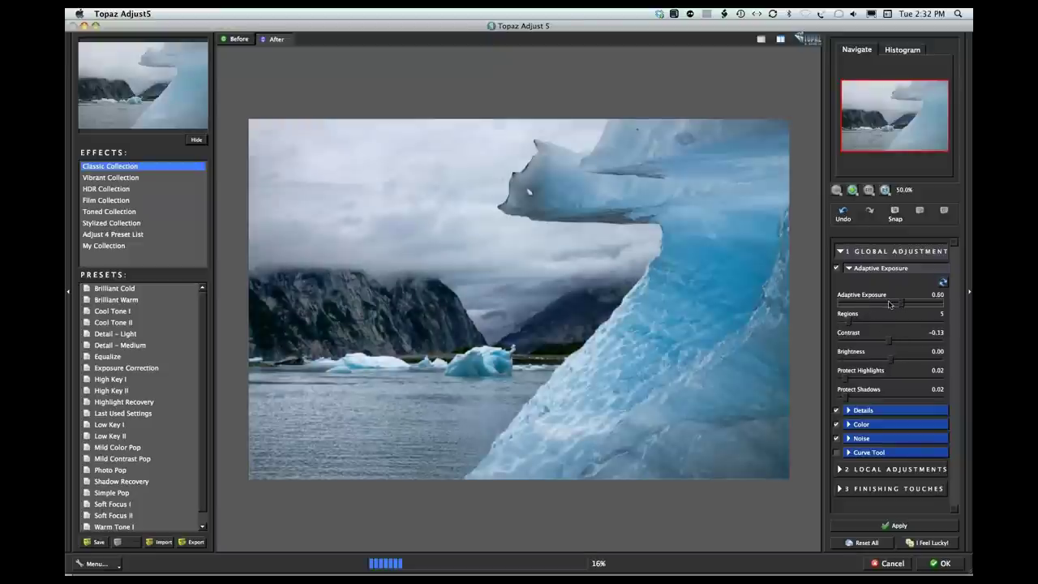
pyautogui.click(866, 307)
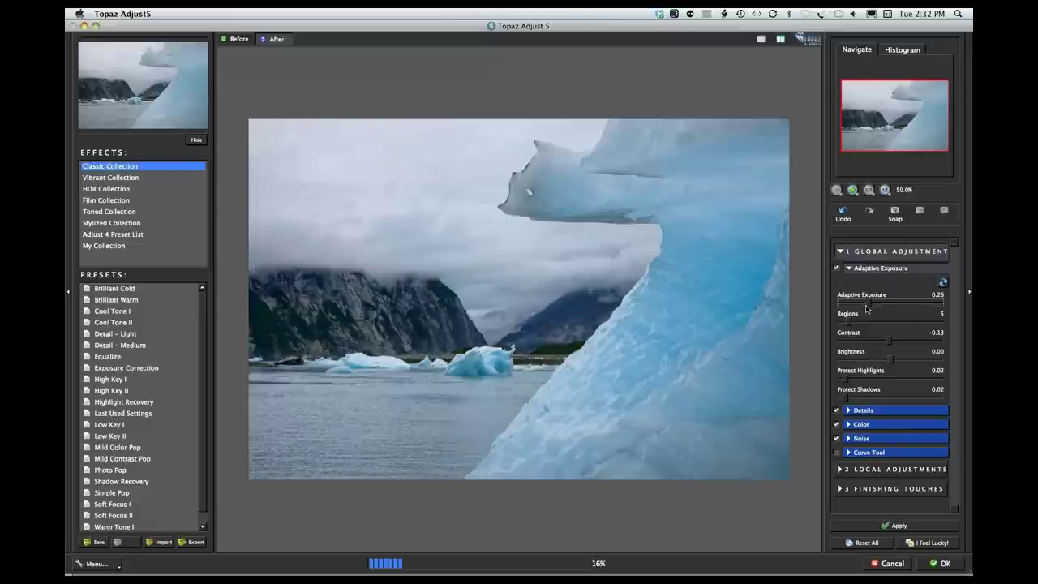
pyautogui.click(868, 324)
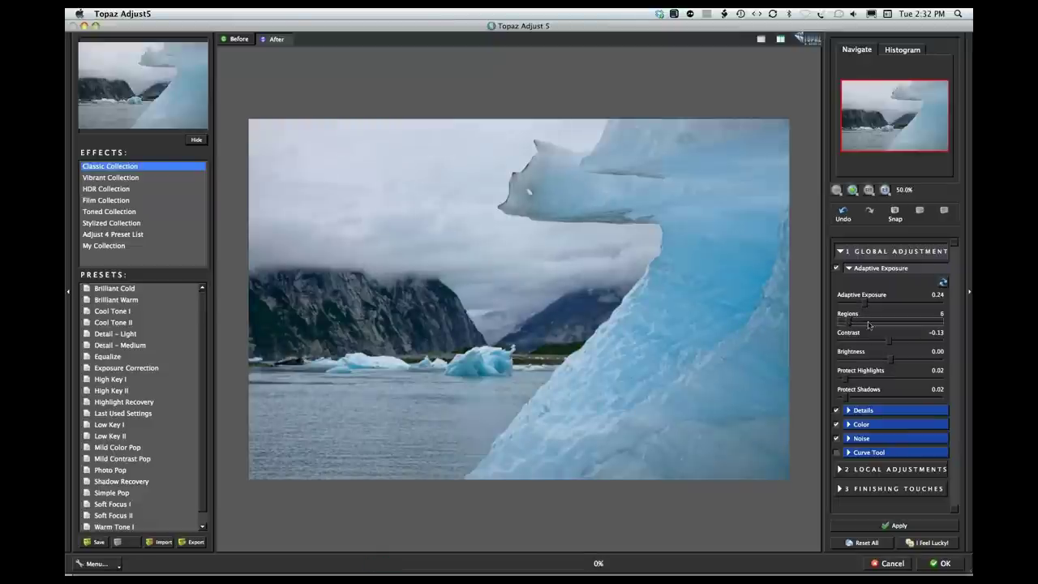
pyautogui.click(897, 322)
pyautogui.click(897, 322)
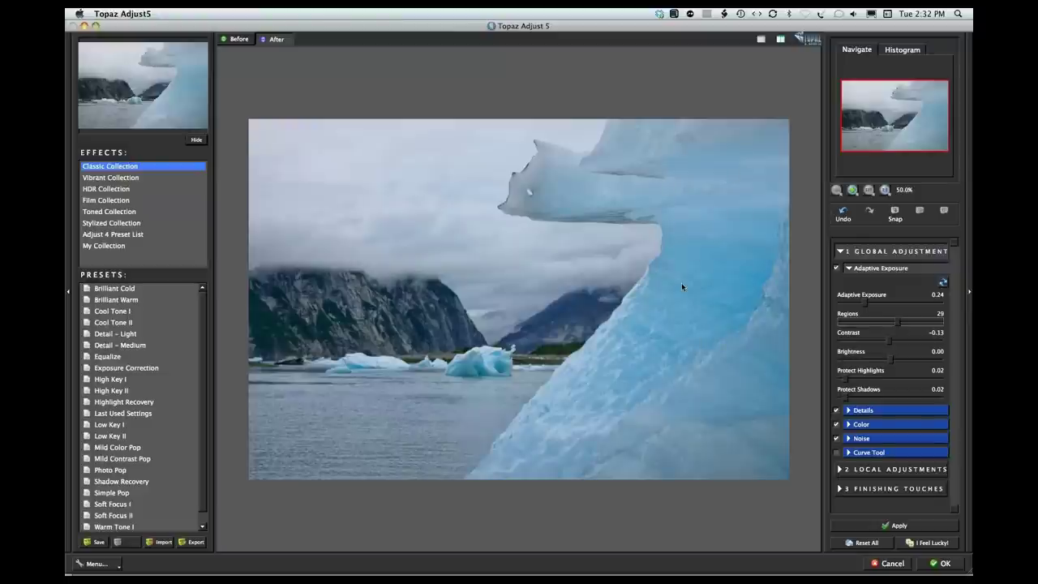
pyautogui.click(617, 408)
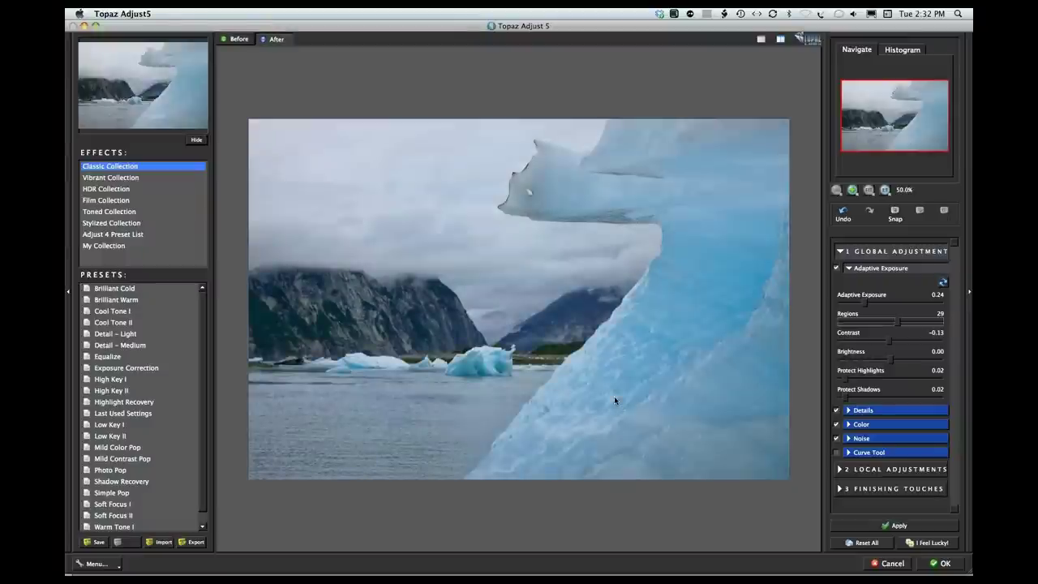
pyautogui.click(614, 395)
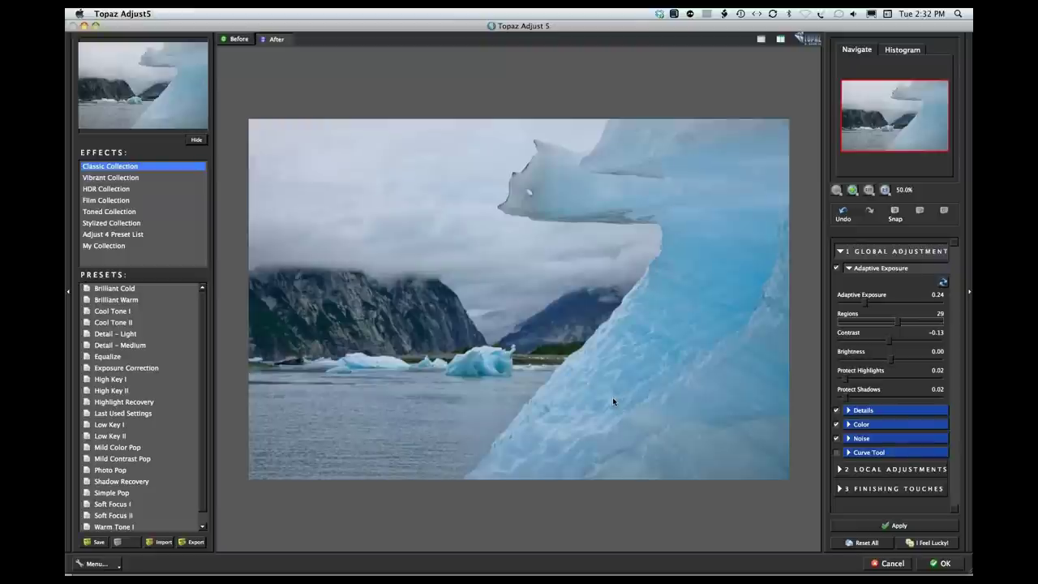
pyautogui.click(612, 396)
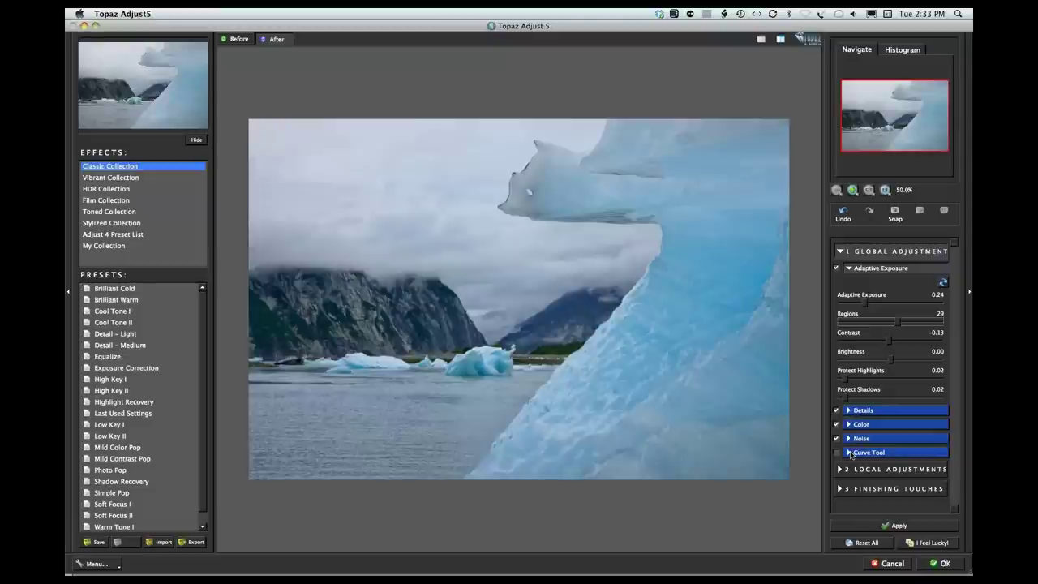
# Try the Light Contrast and Lighter presets of the Curve Tool, and return to Light Contrast.
pyautogui.click(849, 453)
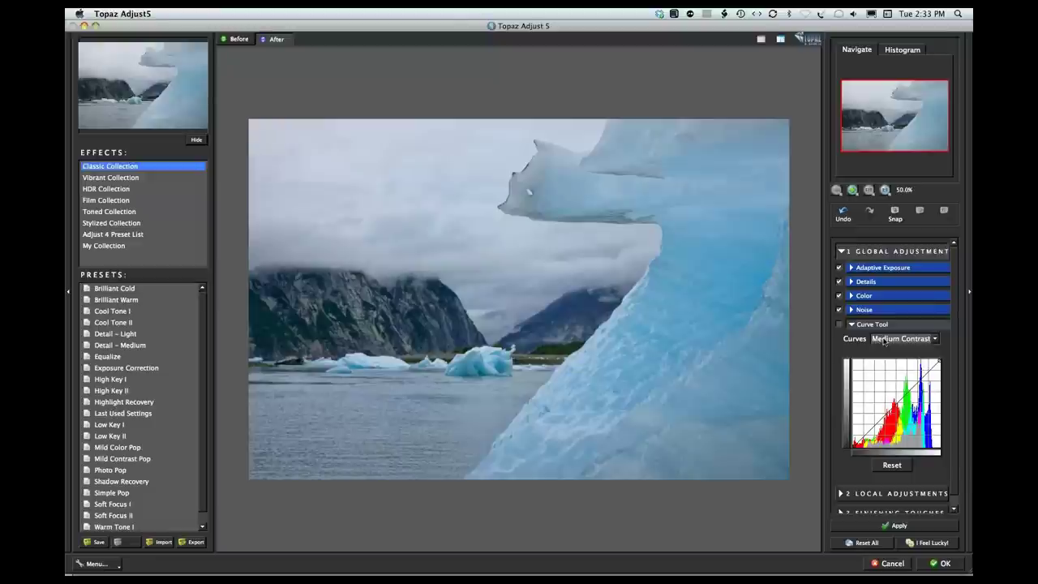
pyautogui.click(935, 340)
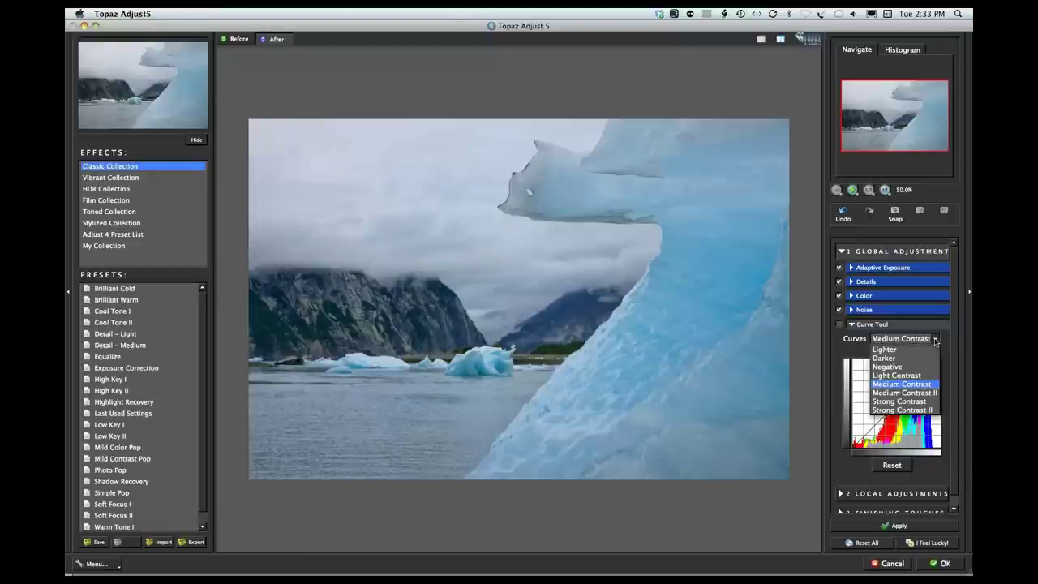
pyautogui.click(930, 375)
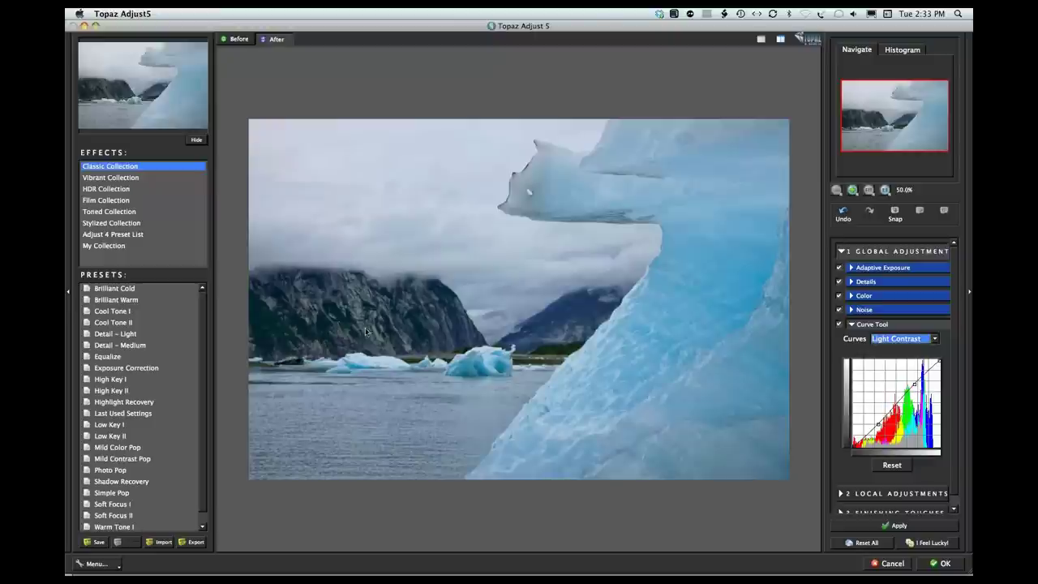
pyautogui.click(933, 341)
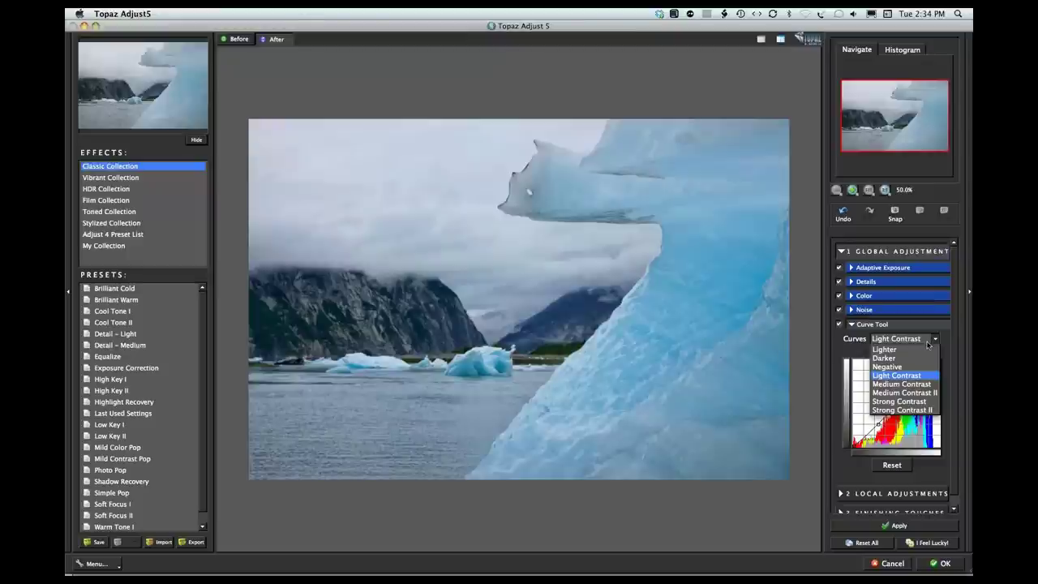
pyautogui.click(927, 348)
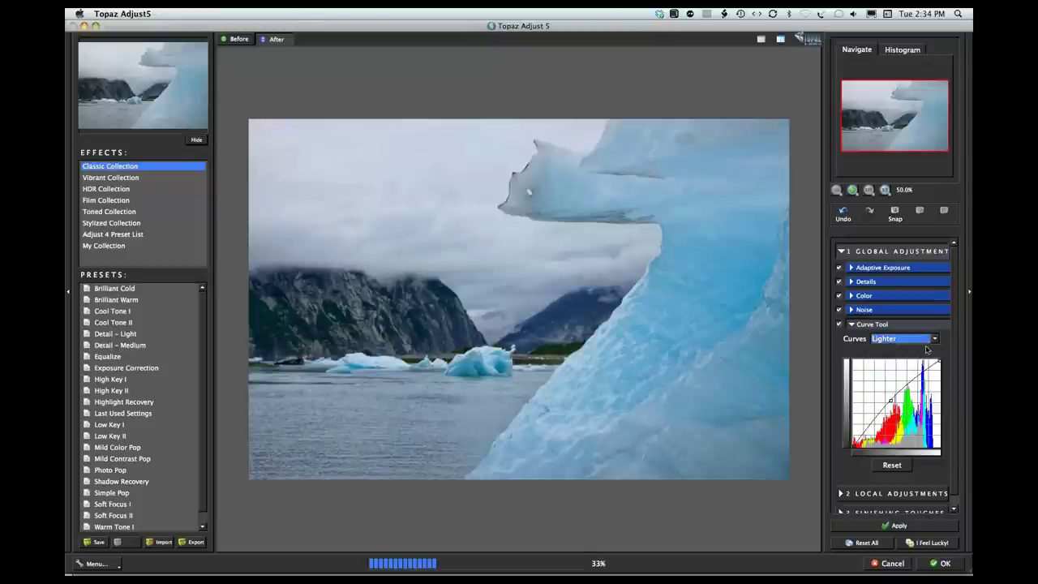
pyautogui.click(933, 341)
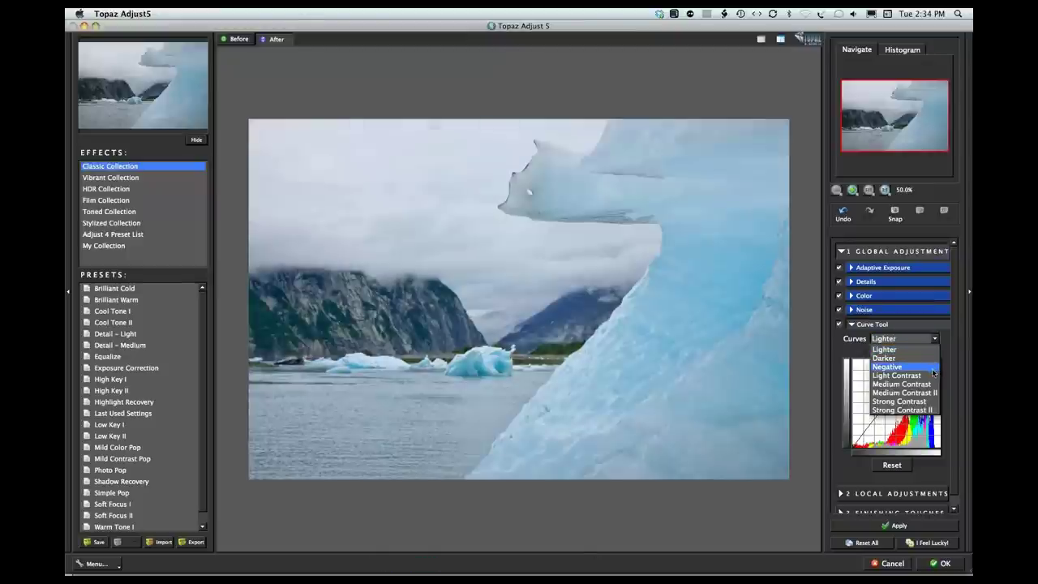
pyautogui.click(930, 375)
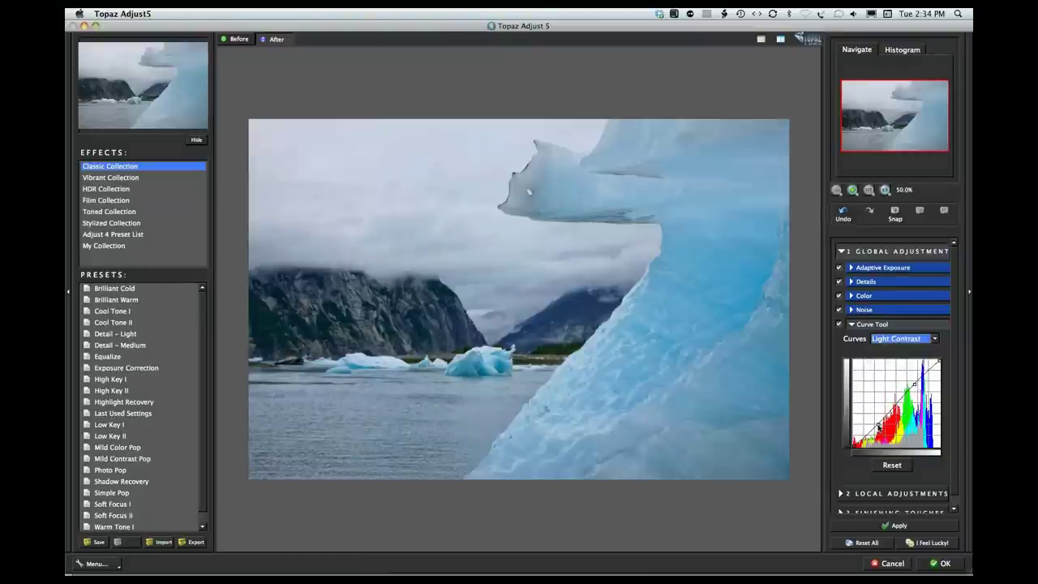
# Try shifting the shadow point of the tone curve slightly, and reset the curve.
pyautogui.click(878, 428)
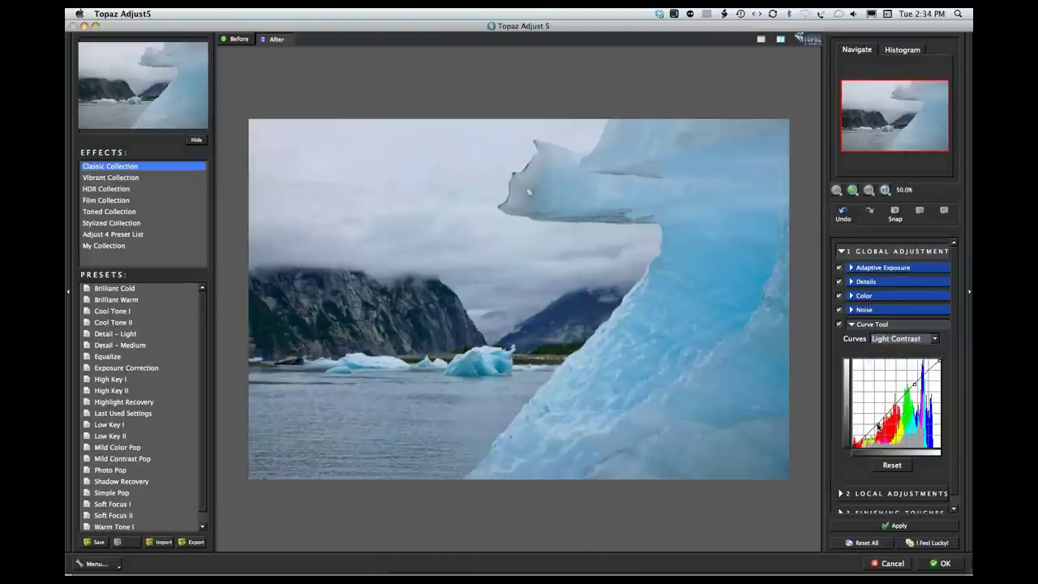
pyautogui.moveTo(877, 426); pyautogui.dragTo(878, 428)
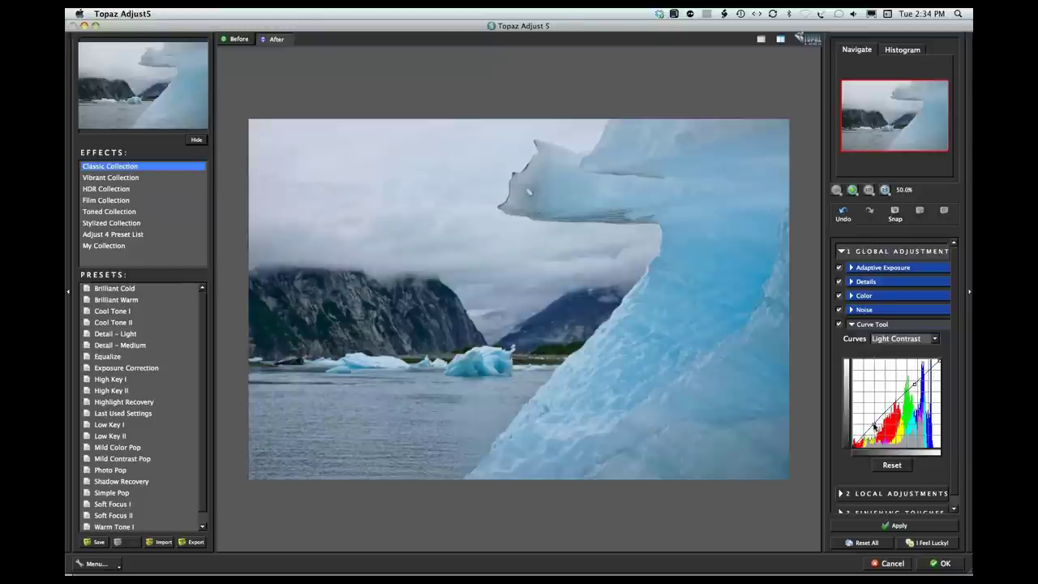
pyautogui.moveTo(874, 426); pyautogui.dragTo(874, 427)
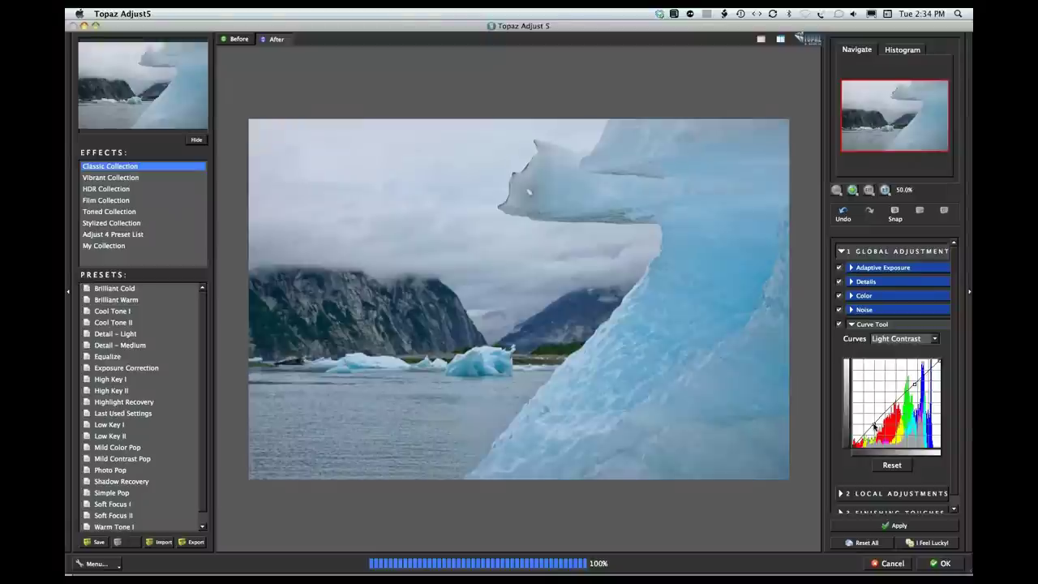
pyautogui.click(892, 466)
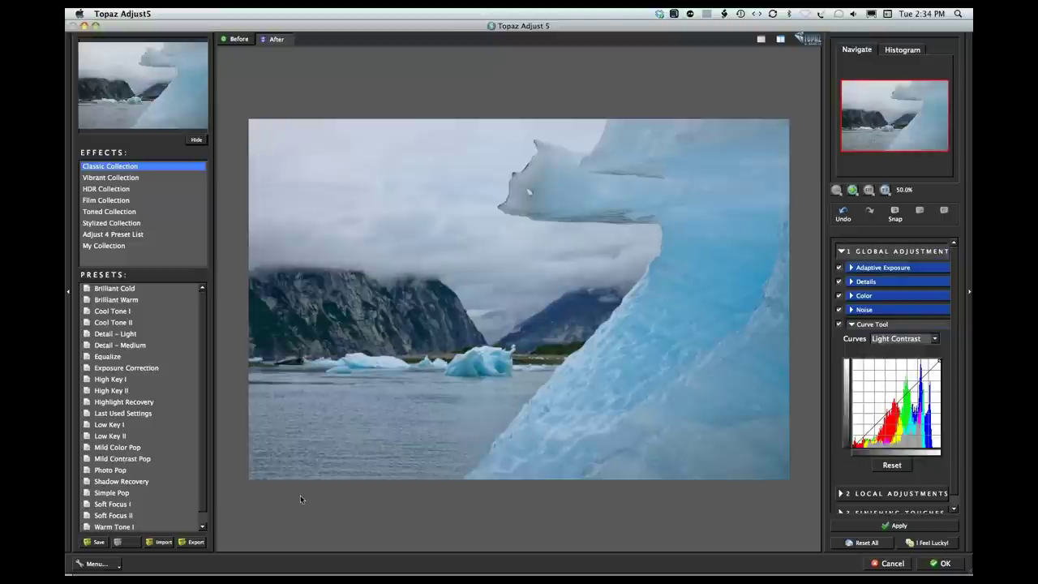
# Save the current settings in My Collection as a Nature and Landscape preset named with the author's first name plus "iceberg pictures".
pyautogui.click(95, 542)
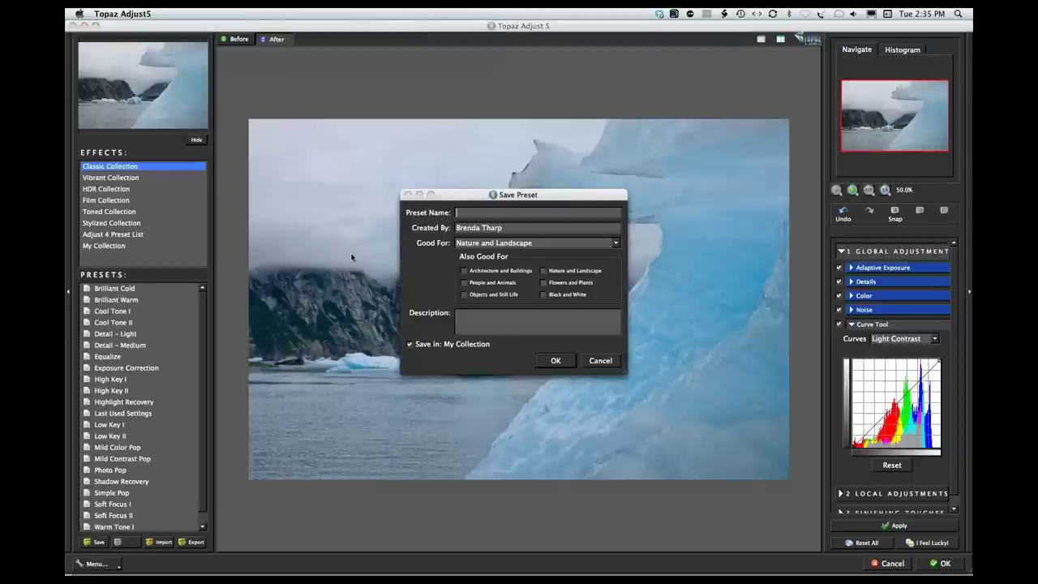
pyautogui.write('Brendas')
pyautogui.write('e')
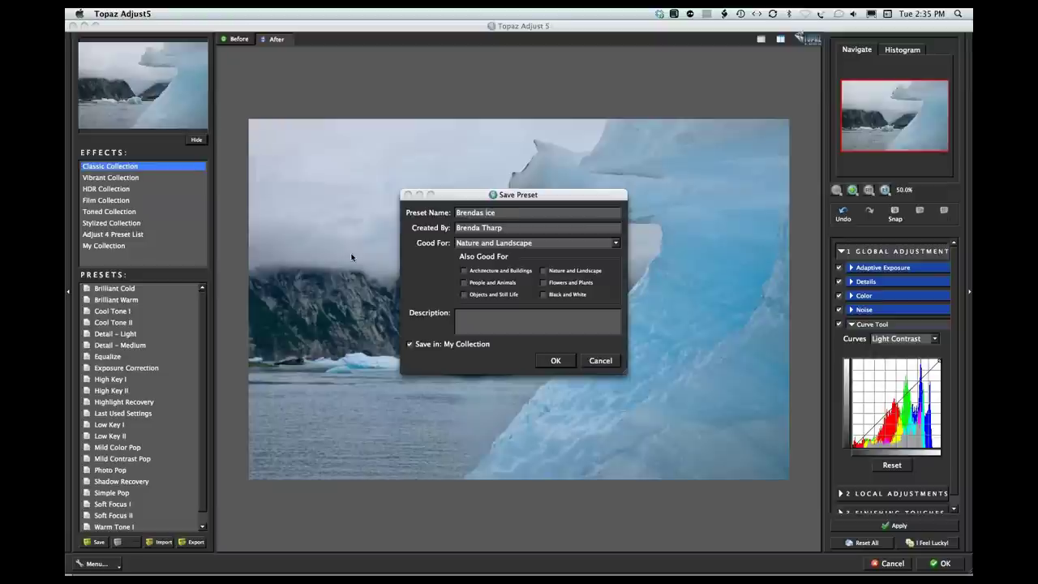
pyautogui.write('berg pictures')
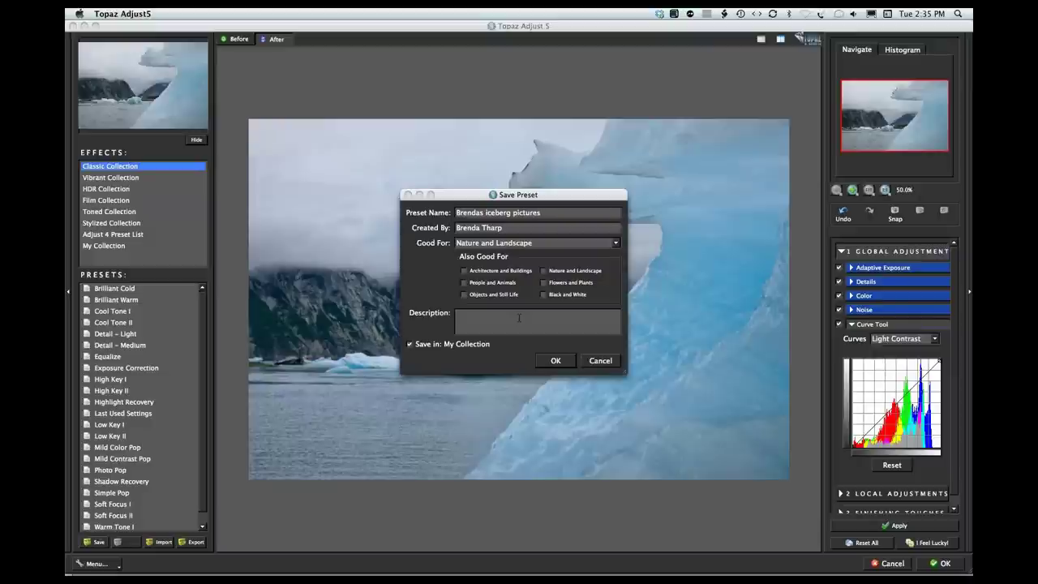
pyautogui.click(556, 361)
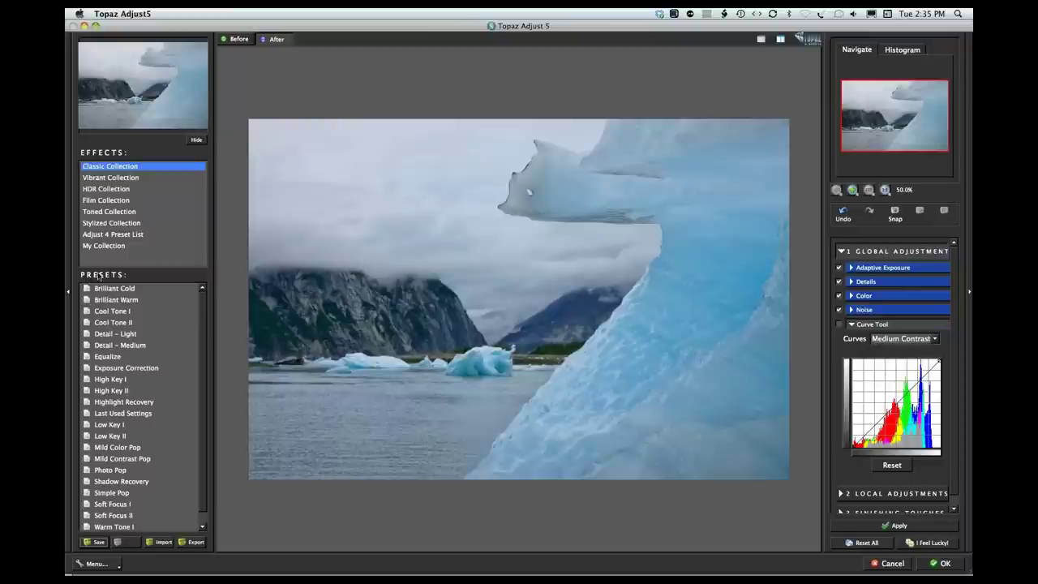
# Apply the newly saved iceberg preset from My Collection to the photo.
pyautogui.click(104, 247)
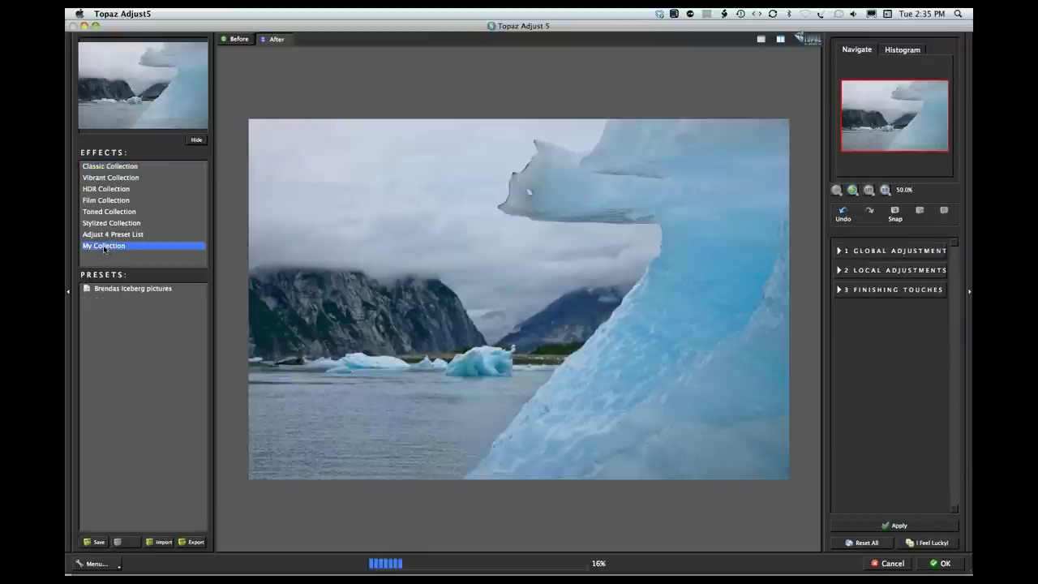
pyautogui.moveTo(116, 295)
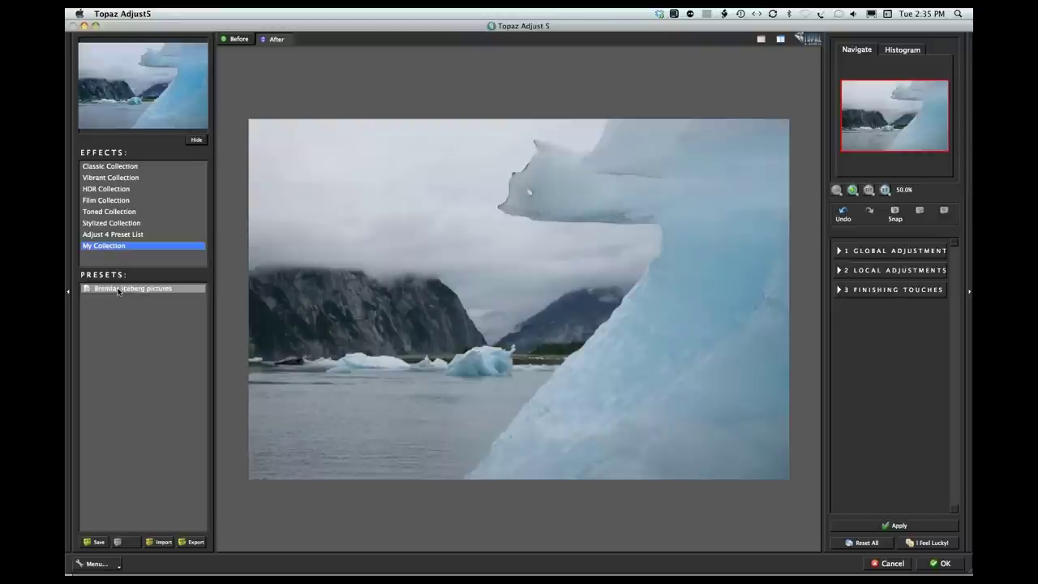
pyautogui.click(118, 288)
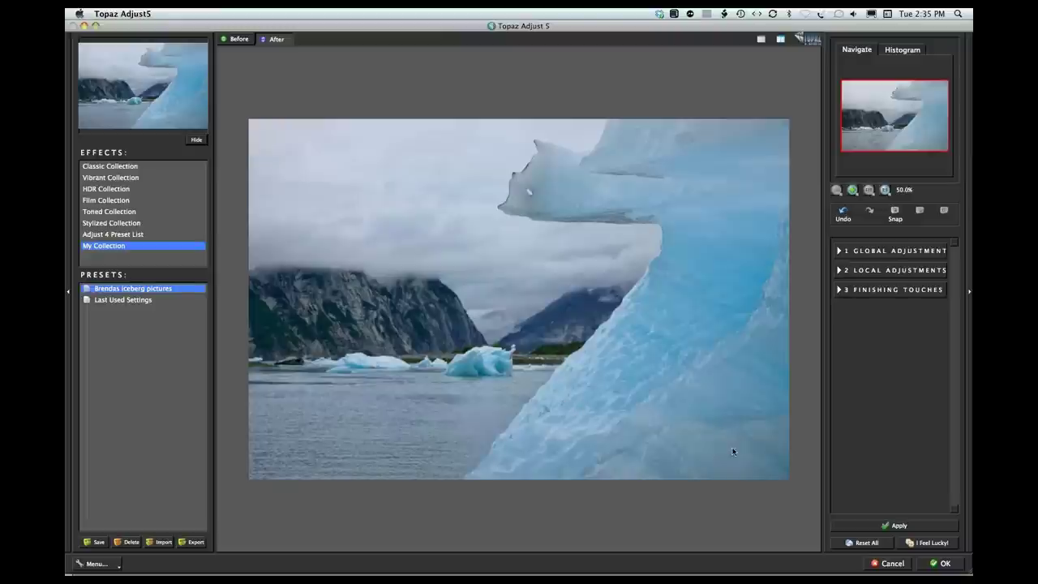
# Cancel the Topaz Adjust filter and close ADJUST_Iceberg.psd without saving the changes.
pyautogui.click(888, 563)
pyautogui.press('super+w')
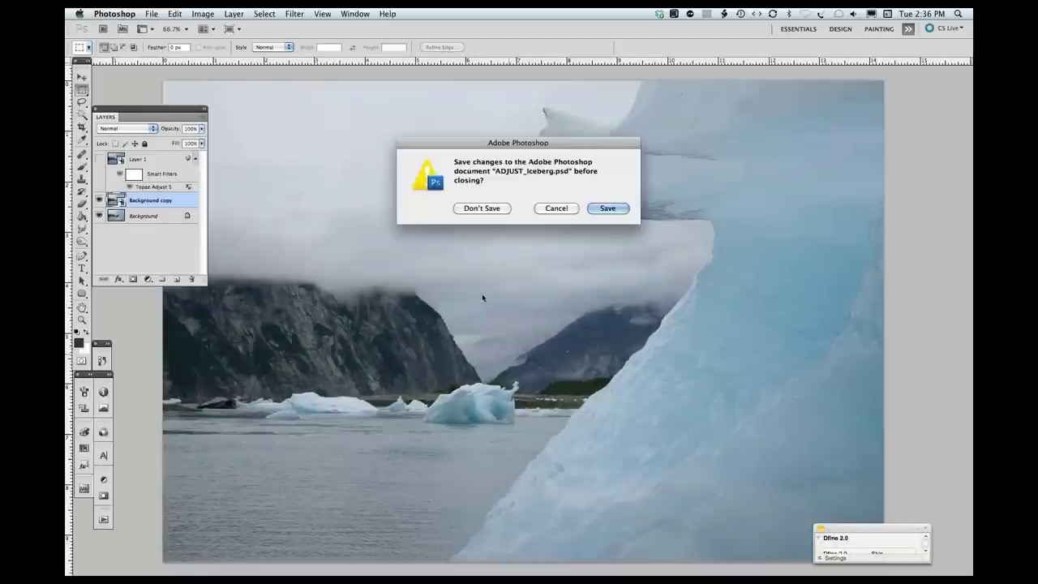
pyautogui.click(477, 208)
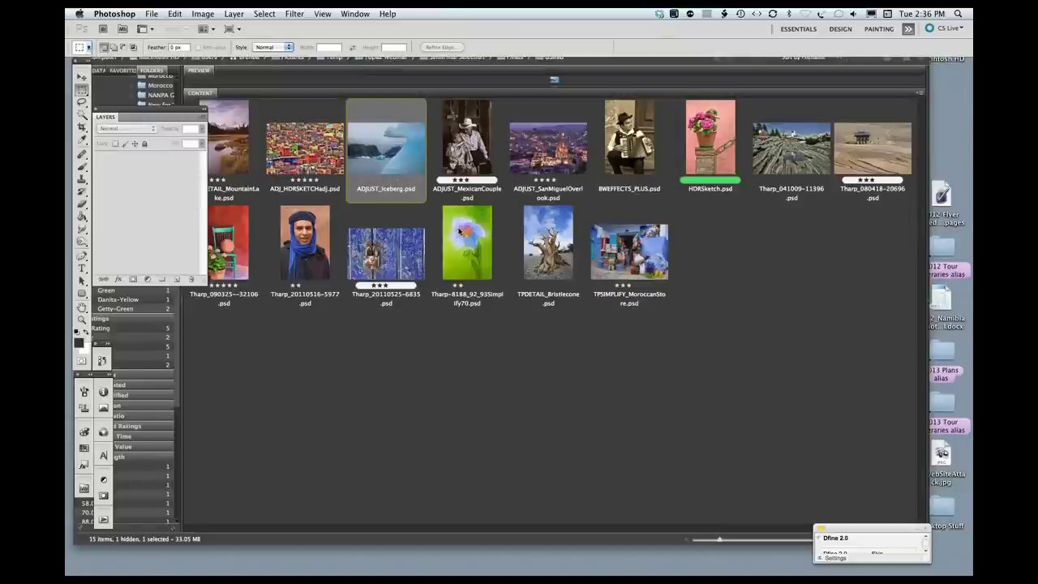
# Switch to Adobe Bridge, open the blue door padlock photo, and compare it with the Background copy layer hidden and shown.
pyautogui.click(403, 254)
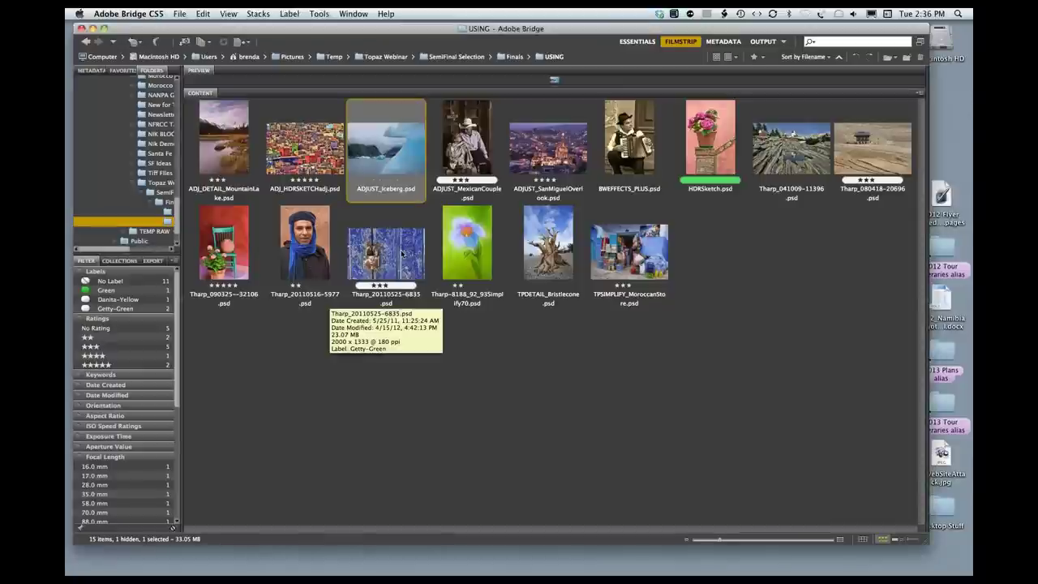
pyautogui.click(402, 254)
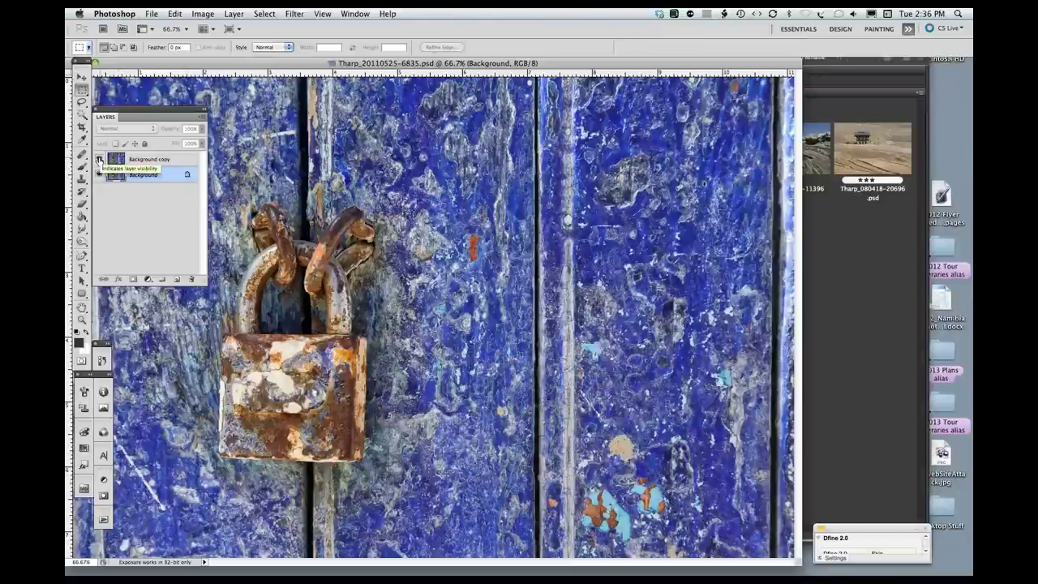
pyautogui.click(98, 160)
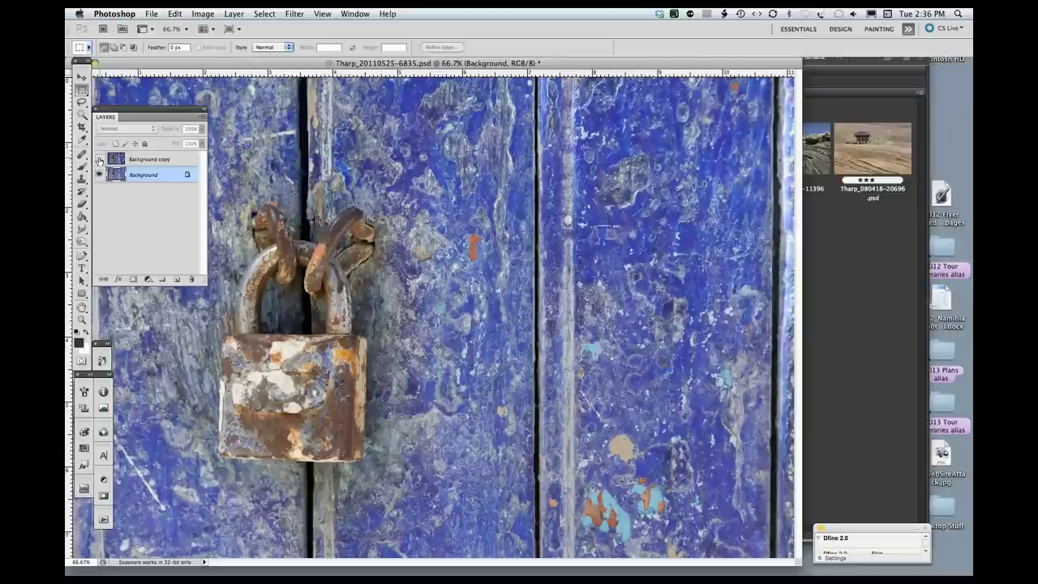
pyautogui.click(99, 159)
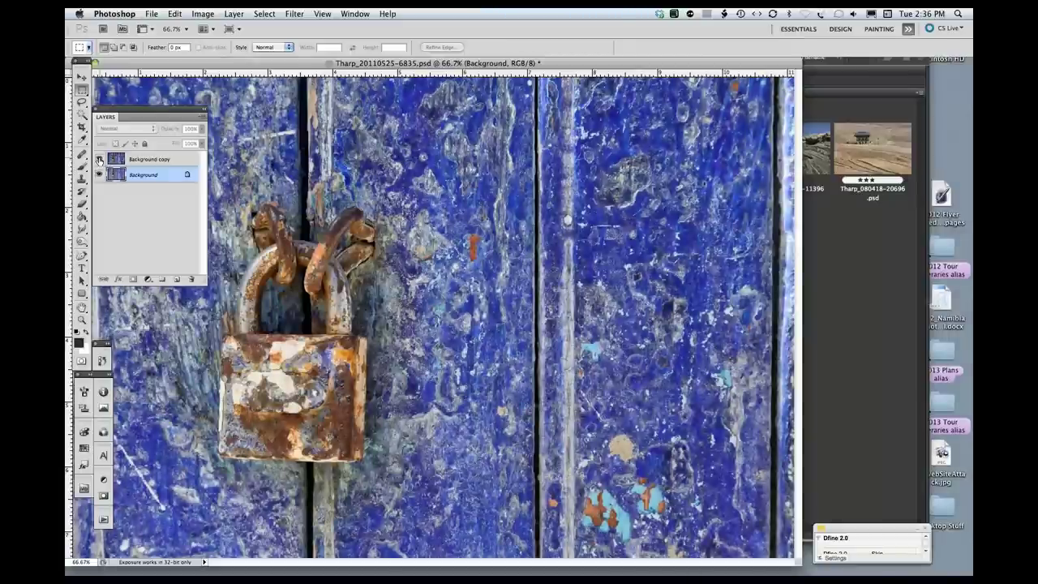
pyautogui.click(99, 160)
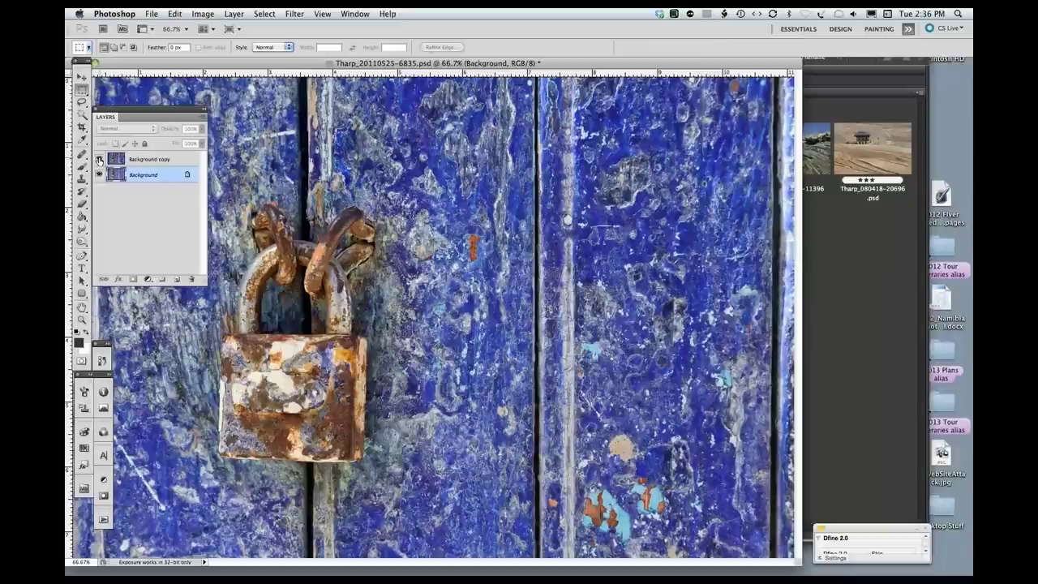
# Delete the Background copy layer and duplicate the Background layer in its place.
pyautogui.moveTo(164, 158); pyautogui.dragTo(192, 278)
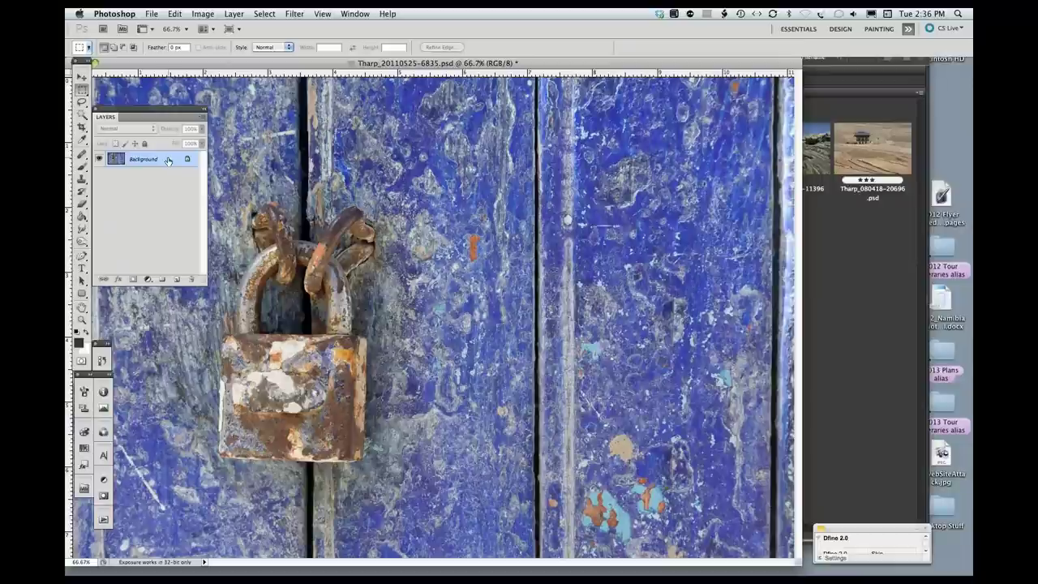
pyautogui.press('super+j')
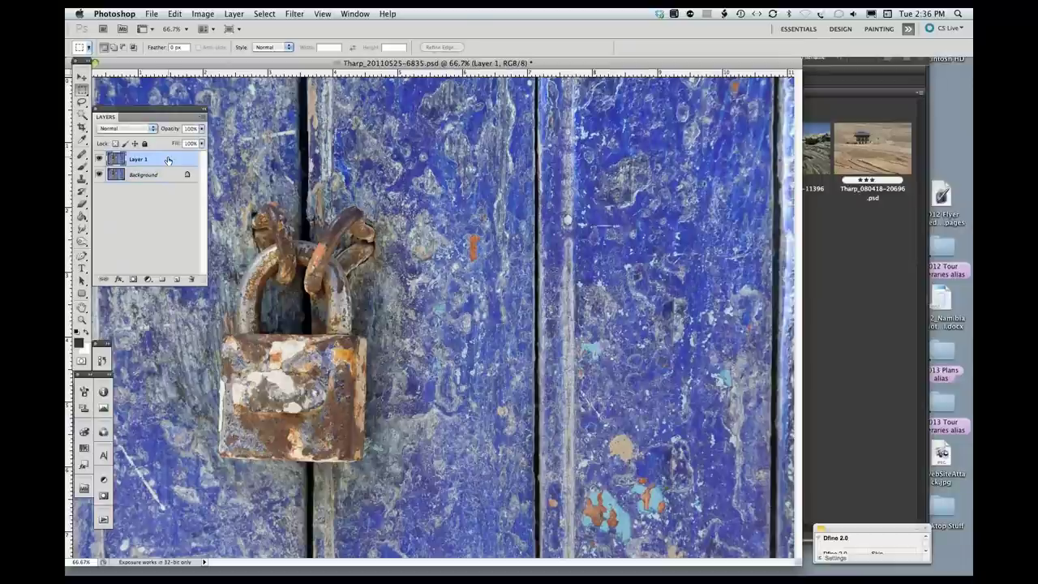
# Open the duplicated padlock layer in the Topaz Adjust 5 filter and reset all its settings.
pyautogui.click(300, 15)
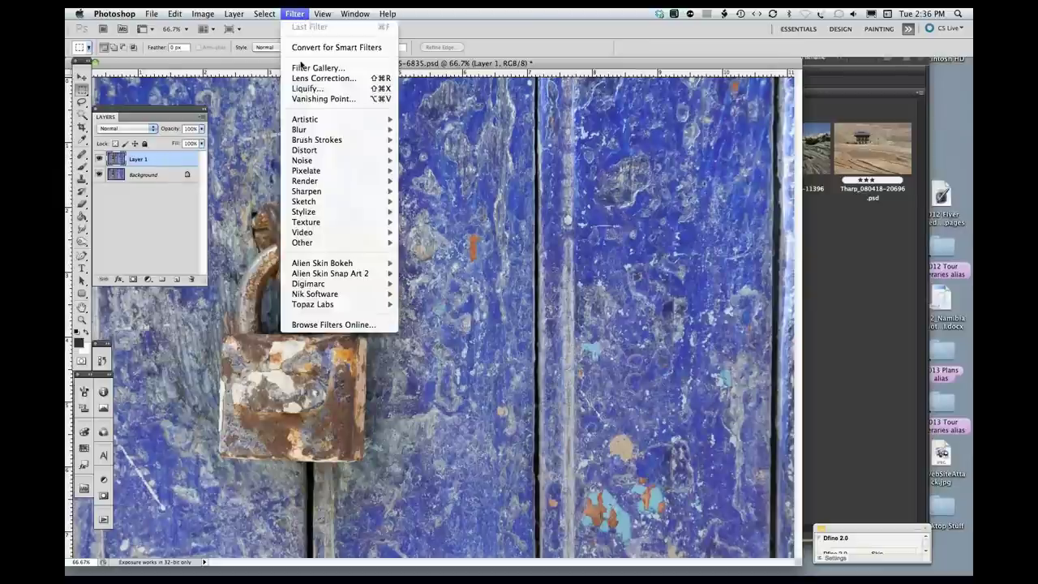
pyautogui.moveTo(334, 305)
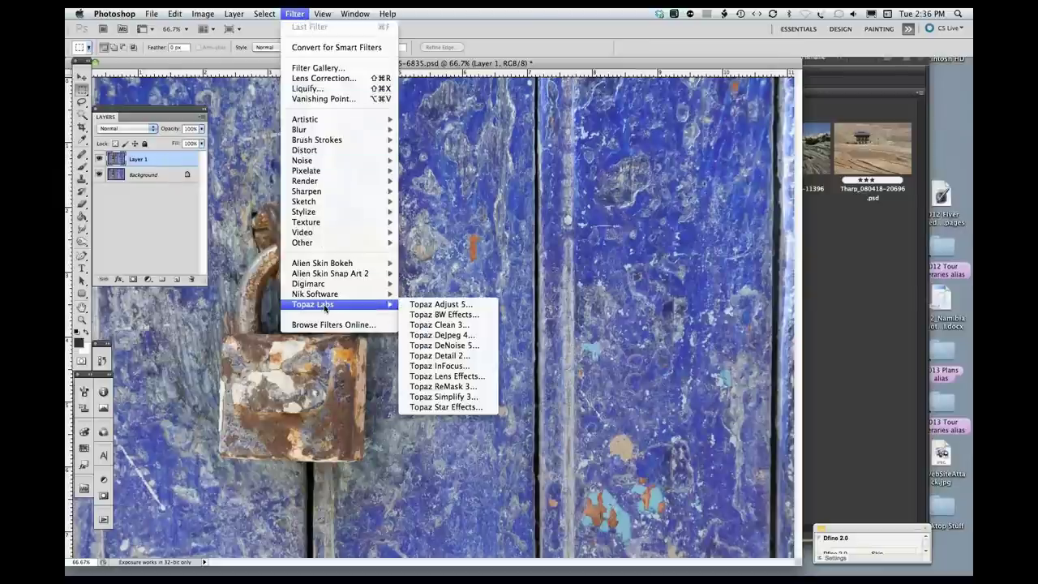
pyautogui.click(412, 305)
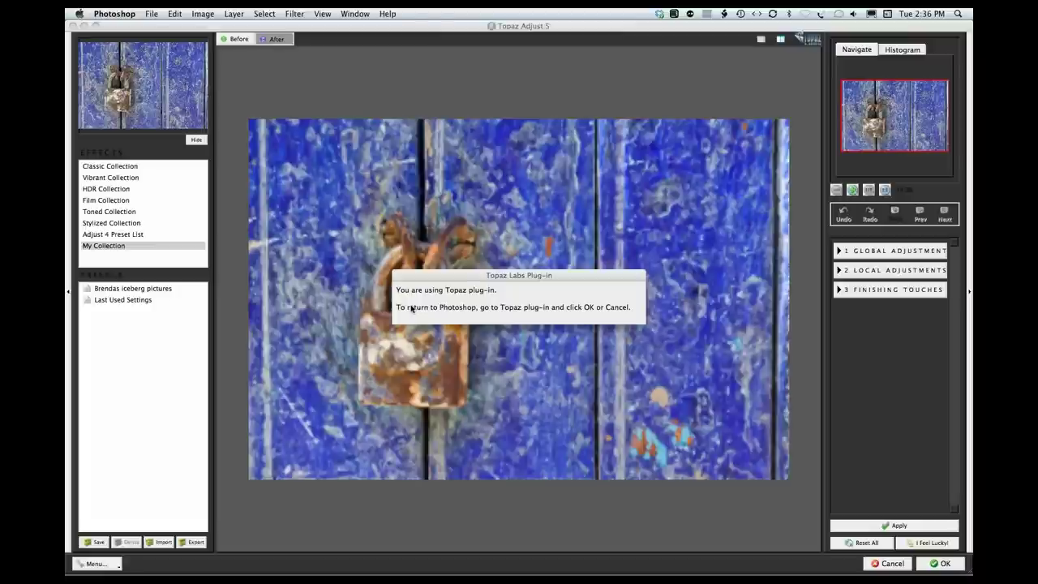
pyautogui.click(872, 543)
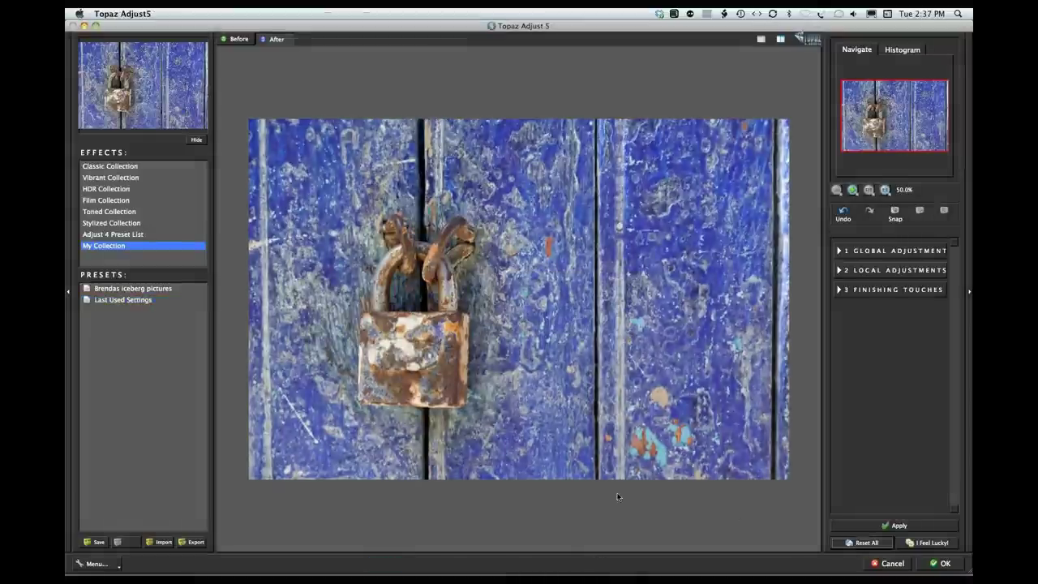
# Browse the My Collection, Classic and Vibrant presets, and apply Photo Pop from the Classic Collection to the padlock photo.
pyautogui.click(129, 288)
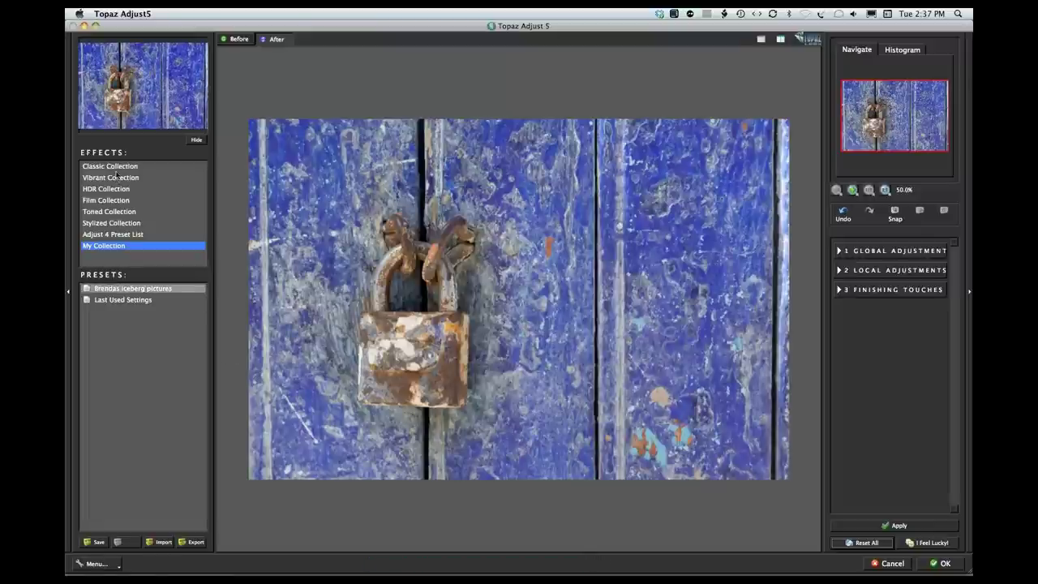
pyautogui.click(120, 166)
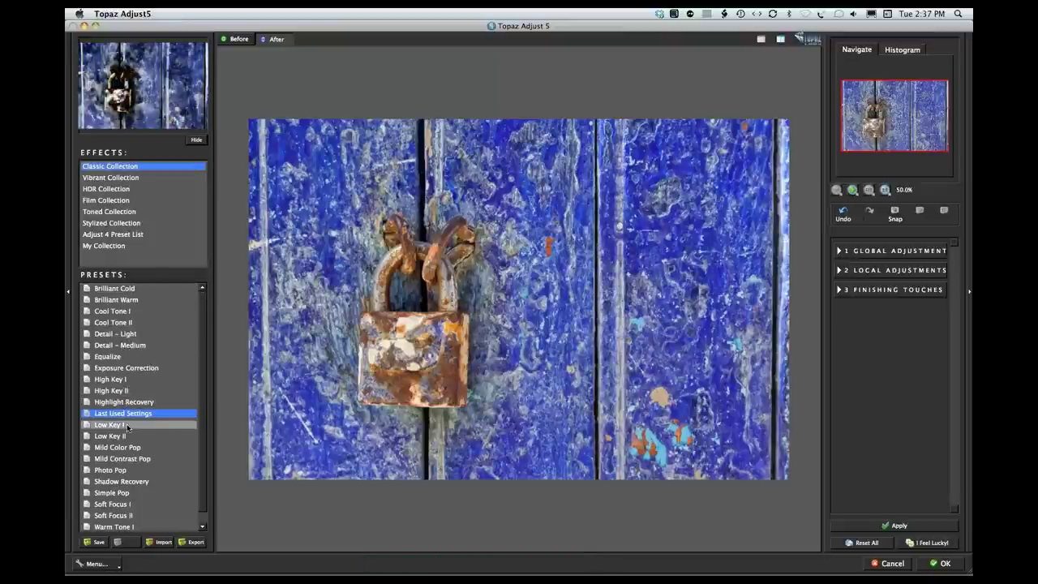
pyautogui.click(135, 179)
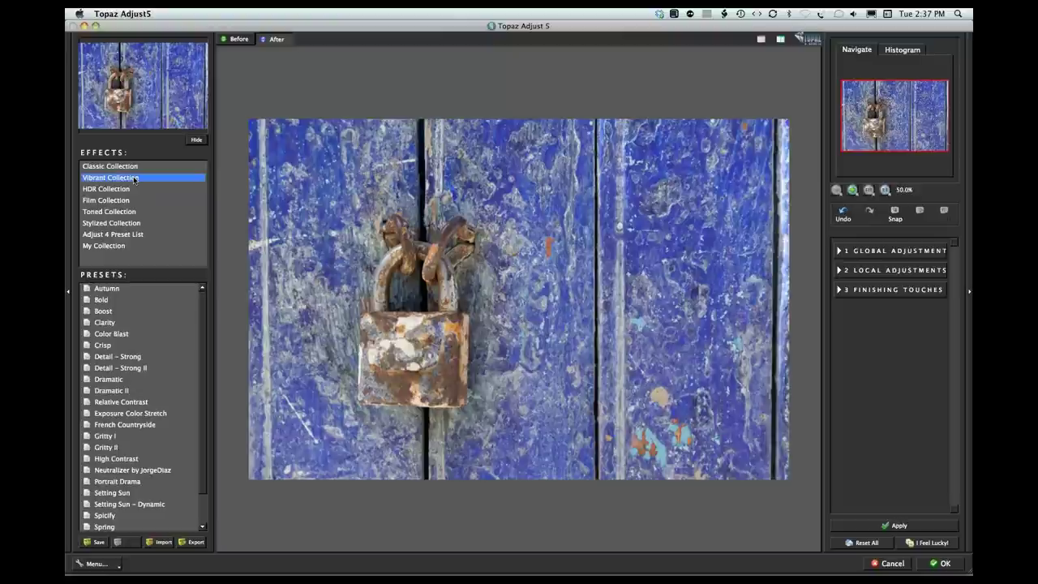
pyautogui.click(133, 166)
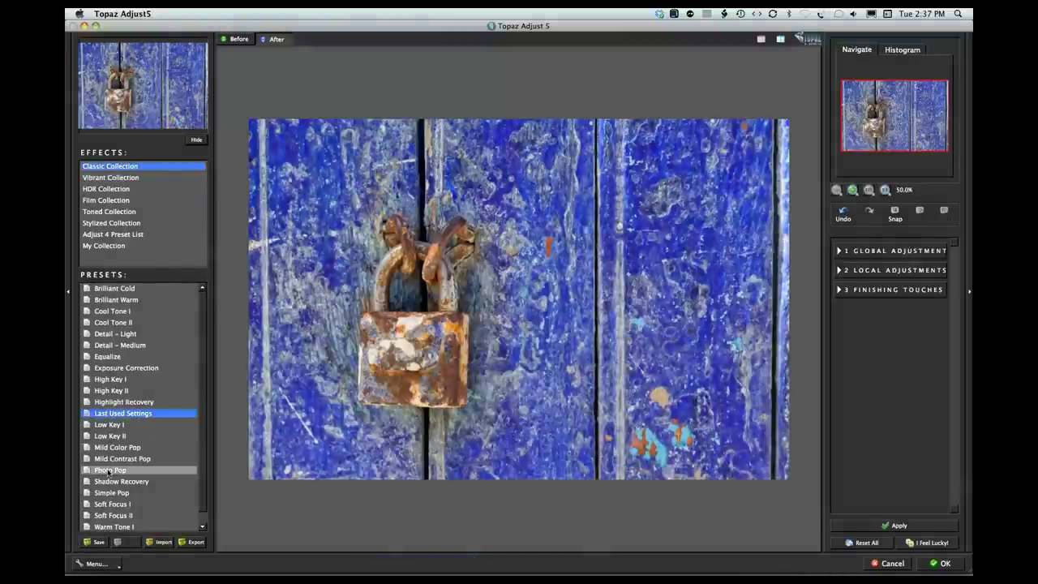
pyautogui.click(109, 470)
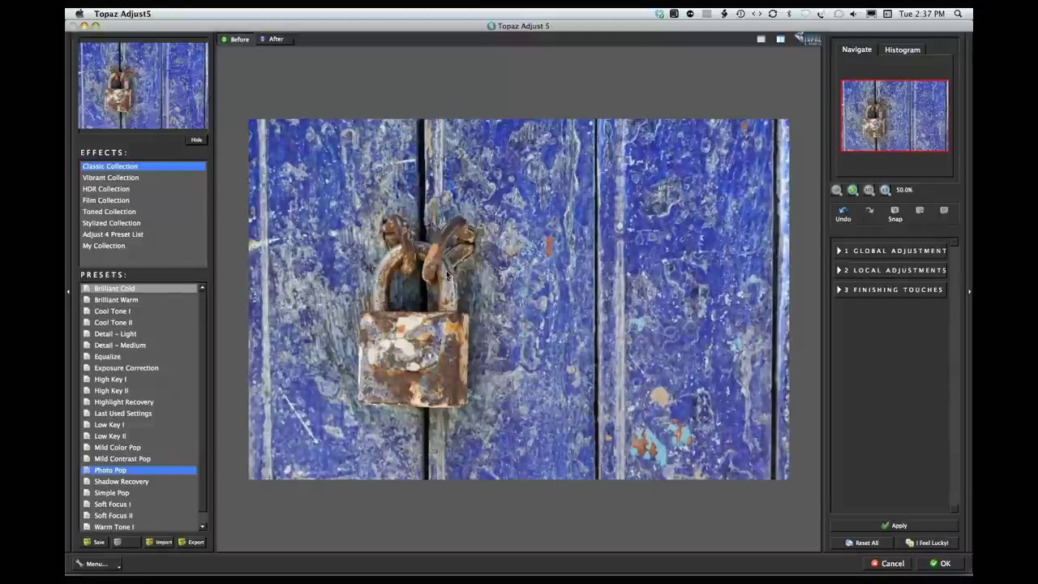
# Raise the global Color adjustment's Saturation to 1.27.
pyautogui.click(838, 251)
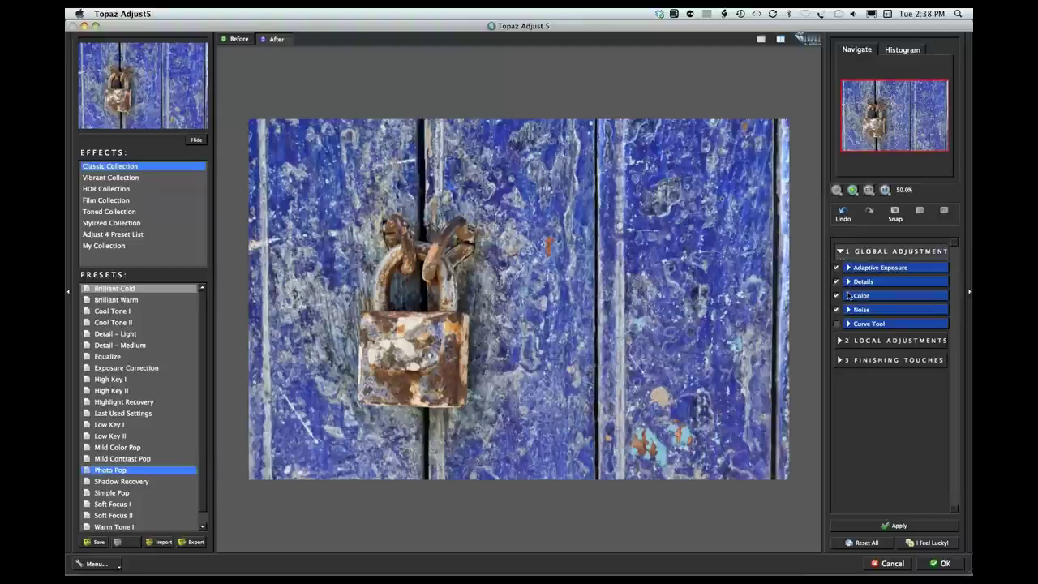
pyautogui.click(848, 296)
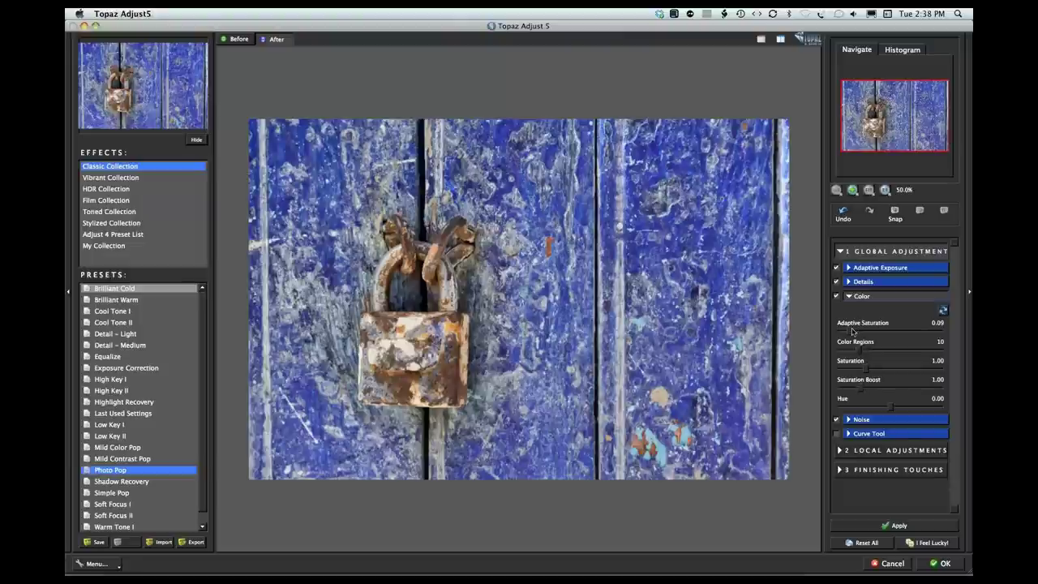
pyautogui.moveTo(865, 368); pyautogui.dragTo(869, 369)
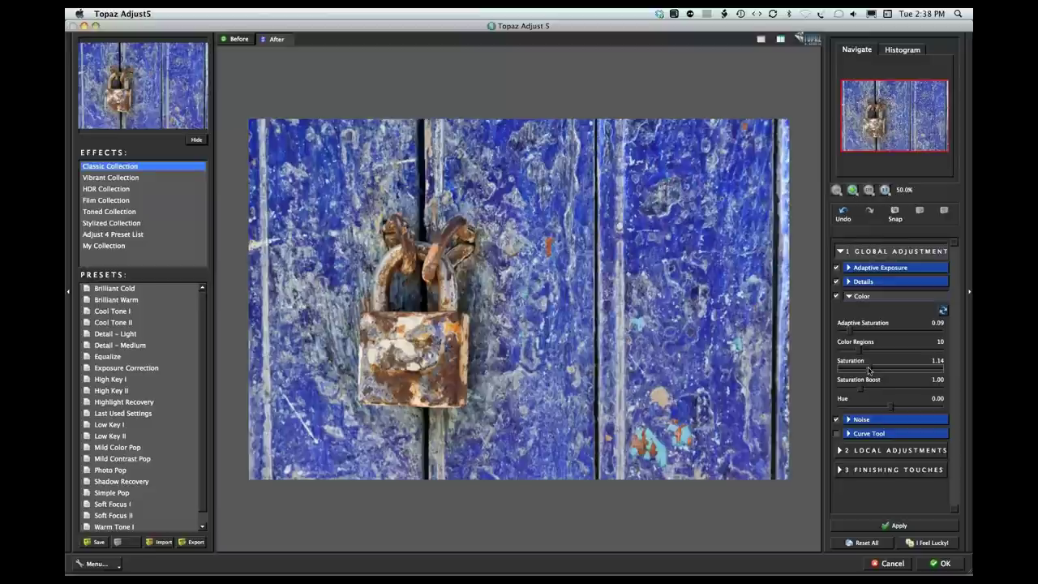
pyautogui.moveTo(869, 369); pyautogui.dragTo(871, 370)
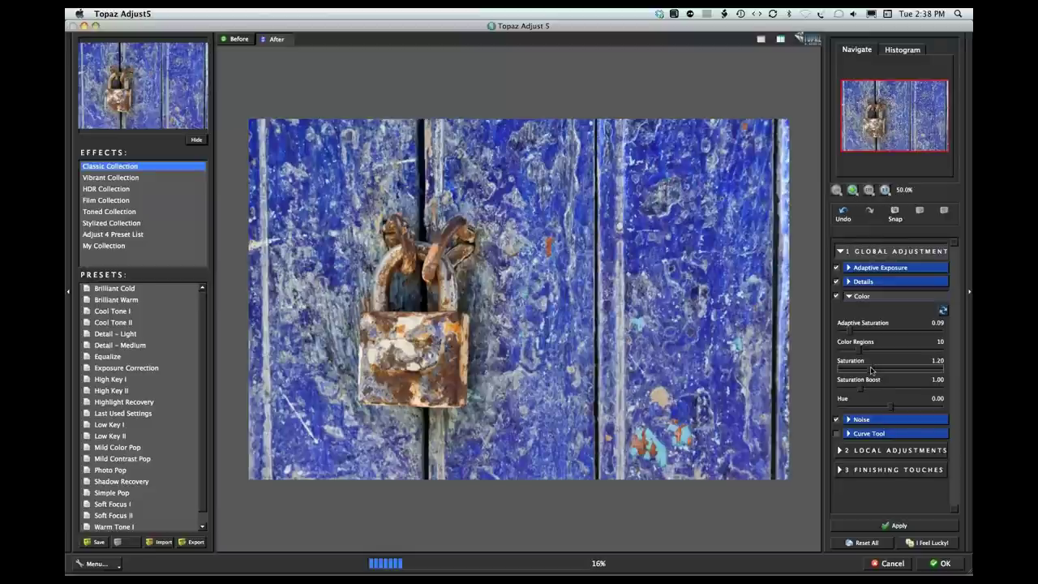
pyautogui.moveTo(870, 370); pyautogui.dragTo(871, 370)
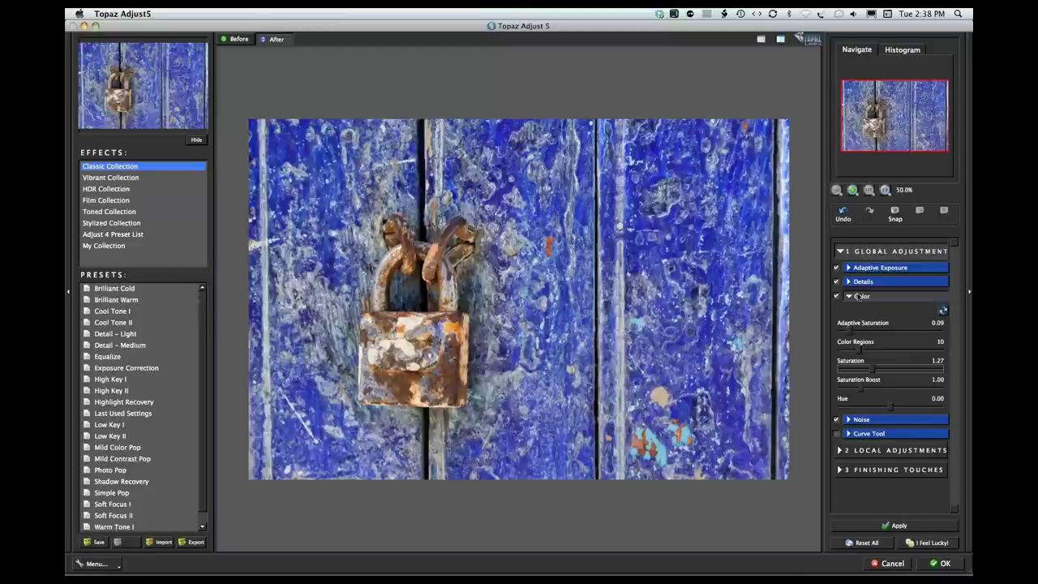
# In the global Details adjustment, try a Strength of 1.68 and a Detail Boost of 1.18.
pyautogui.click(848, 282)
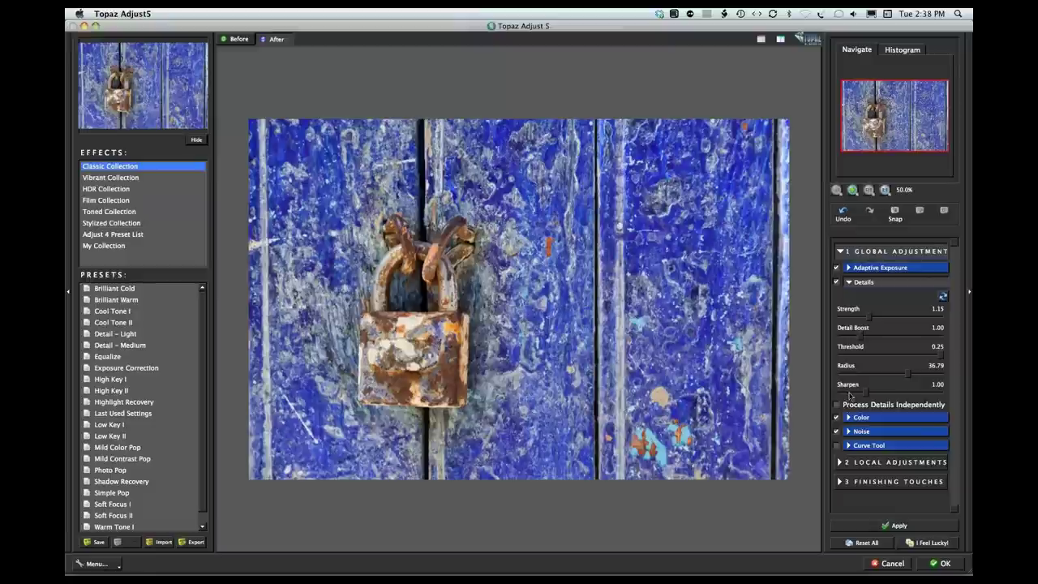
pyautogui.click(868, 319)
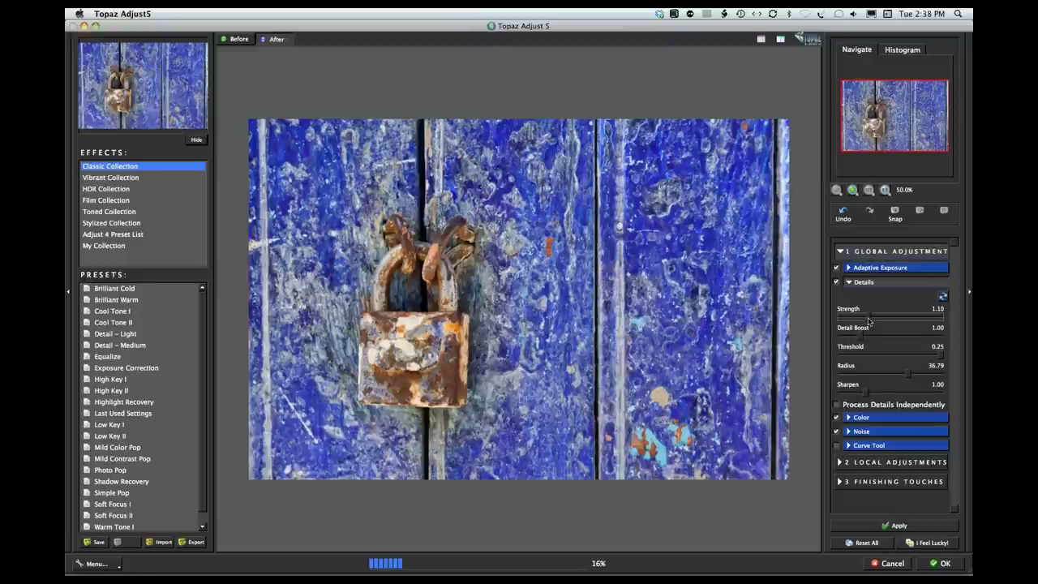
pyautogui.click(870, 319)
pyautogui.click(872, 319)
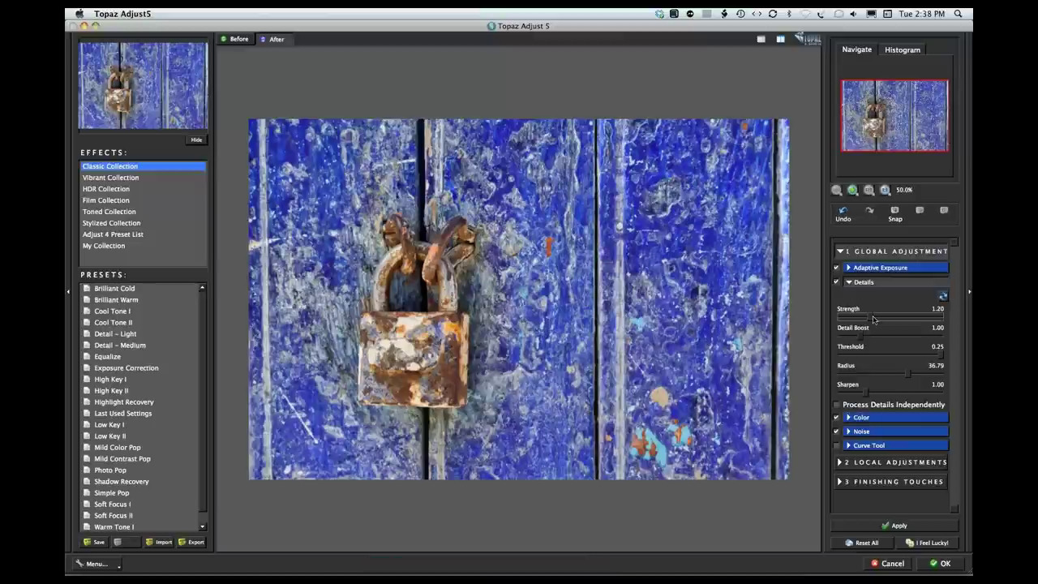
pyautogui.click(877, 319)
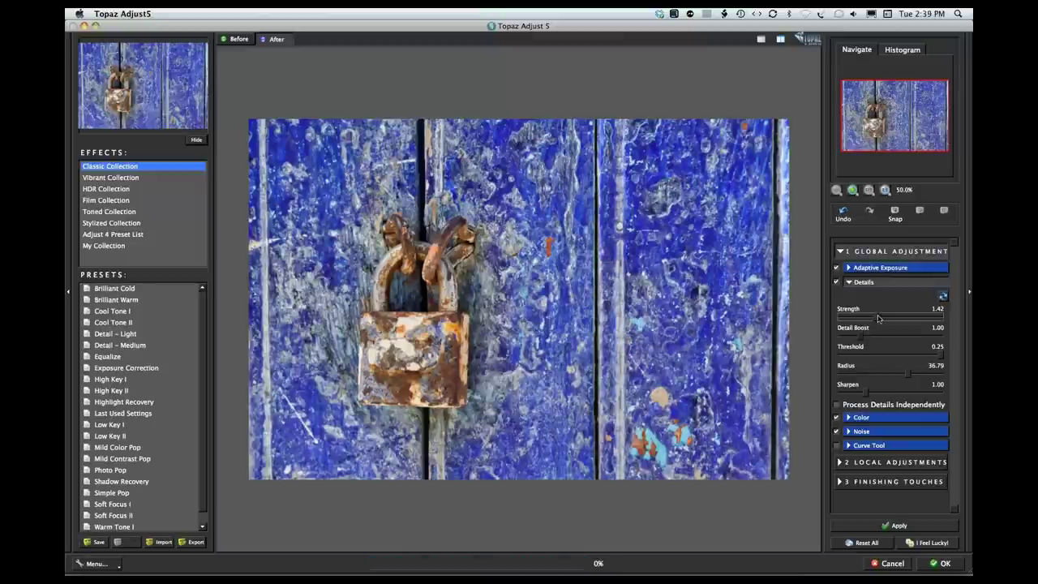
pyautogui.click(882, 317)
pyautogui.click(884, 317)
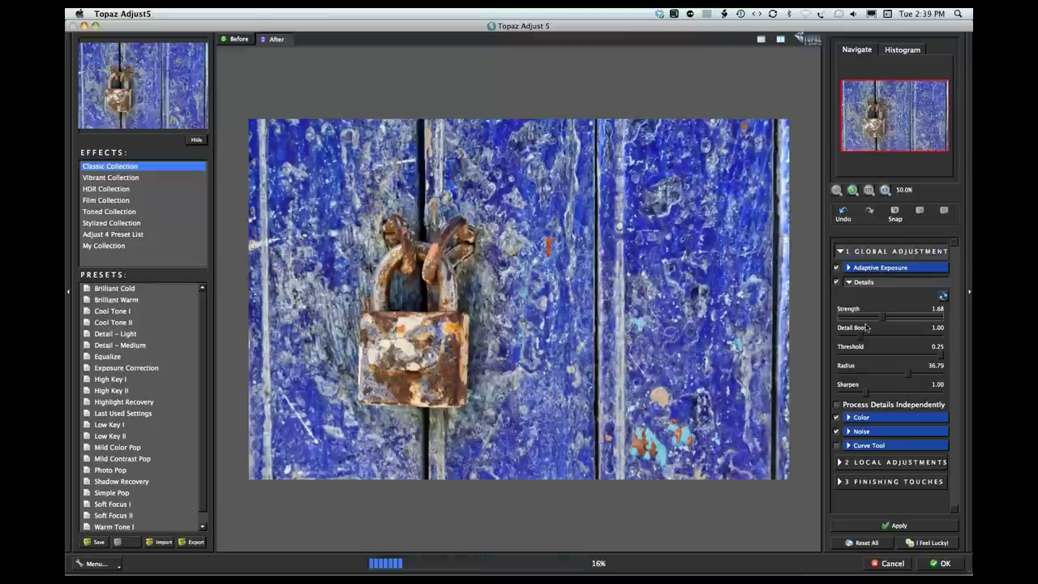
pyautogui.click(861, 336)
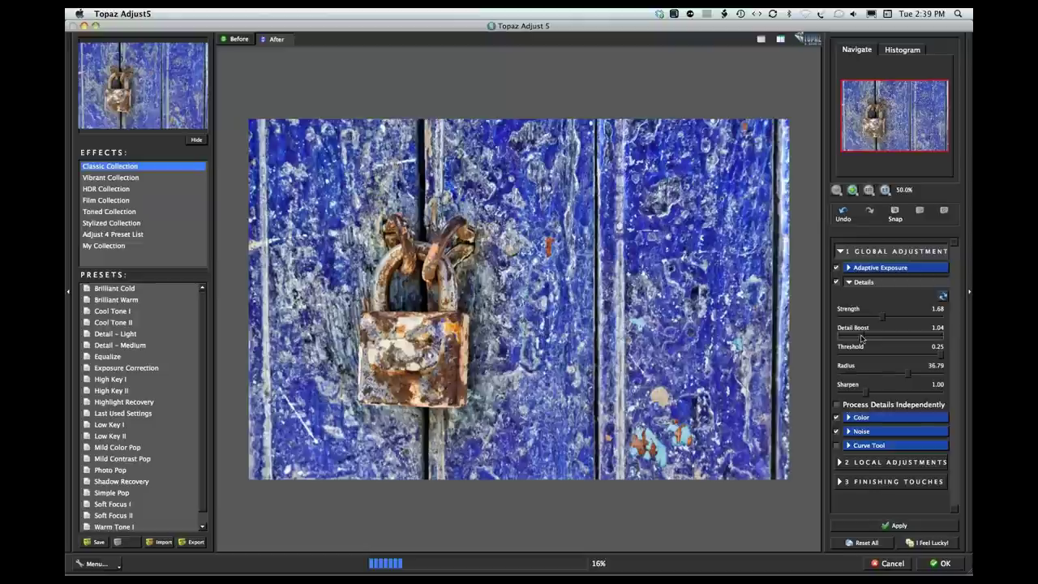
pyautogui.moveTo(861, 339); pyautogui.dragTo(864, 339)
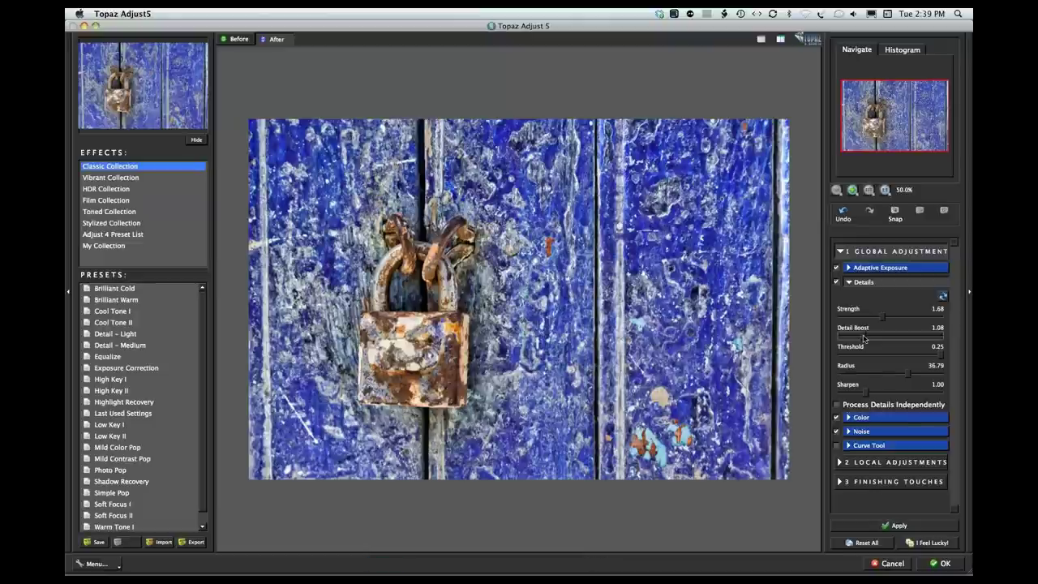
# Set the Details Strength to 1.27 and Detail Boost to 1.08, and apply the filter to the padlock layer.
pyautogui.click(881, 318)
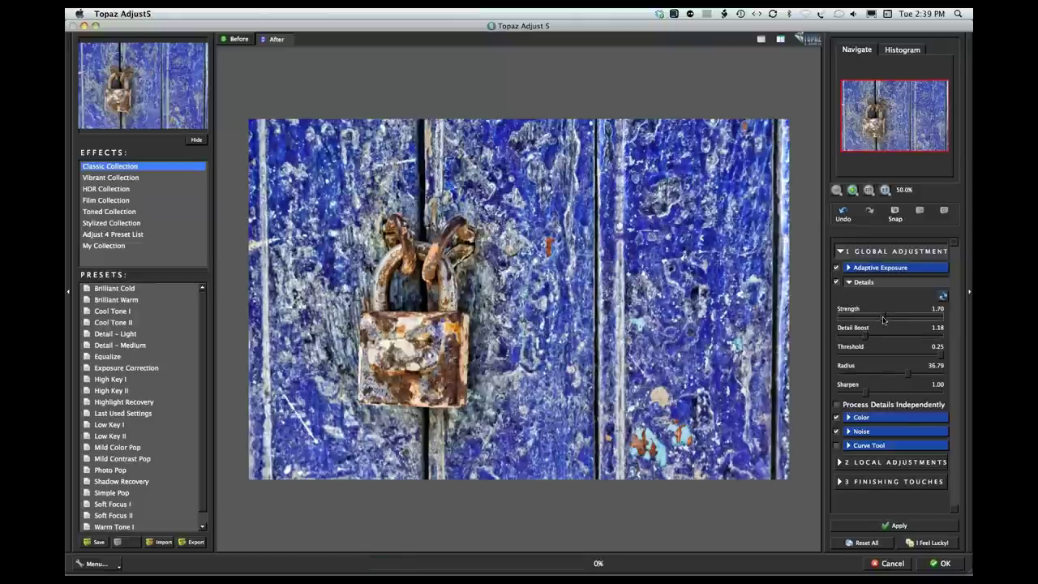
pyautogui.moveTo(880, 319); pyautogui.dragTo(862, 319)
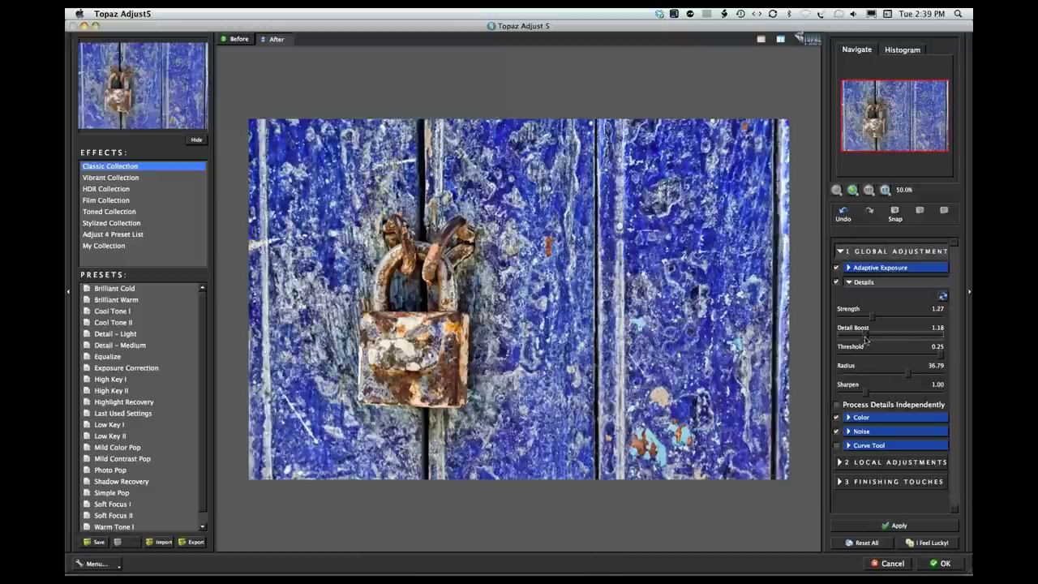
pyautogui.moveTo(866, 339); pyautogui.dragTo(865, 339)
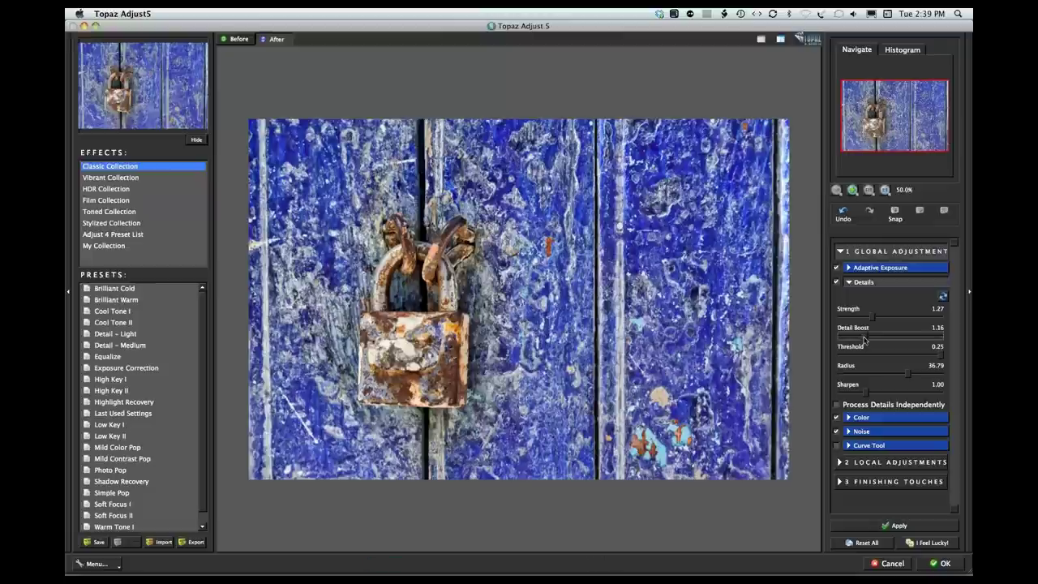
pyautogui.moveTo(864, 338); pyautogui.dragTo(862, 339)
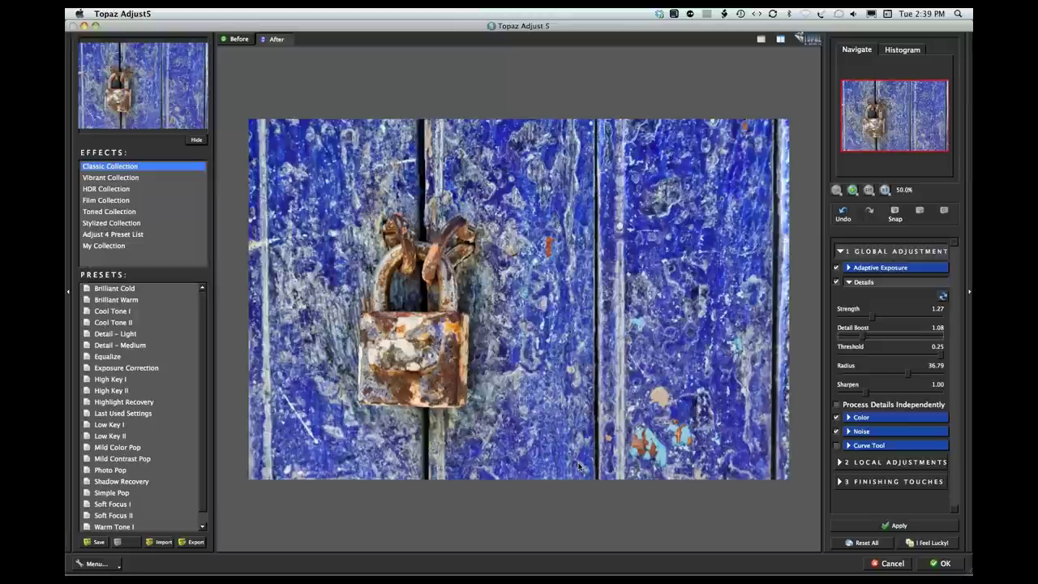
pyautogui.click(946, 564)
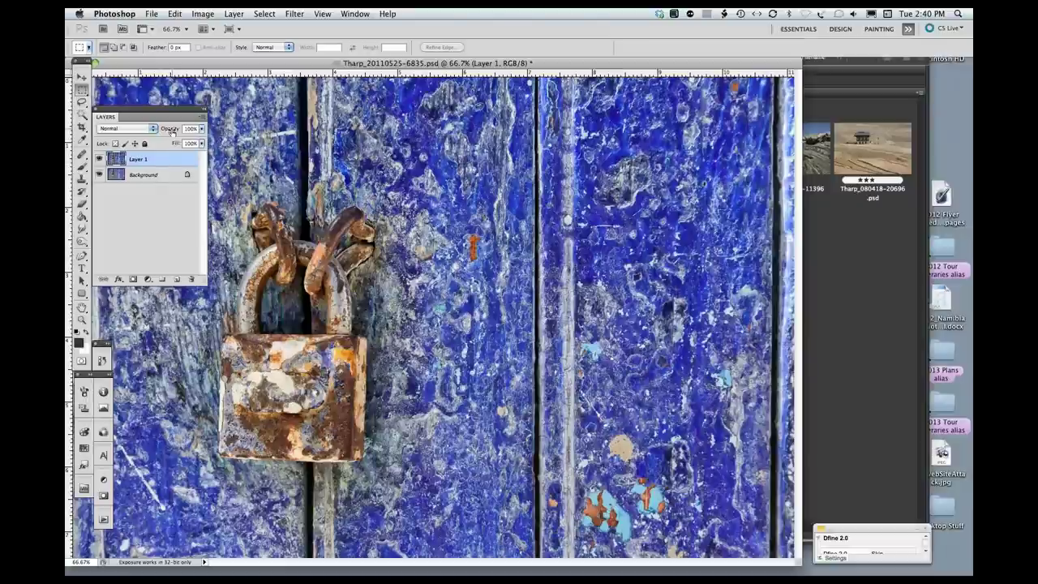
# Lower the opacity of the filtered padlock layer to 87%.
pyautogui.moveTo(170, 132); pyautogui.dragTo(167, 130)
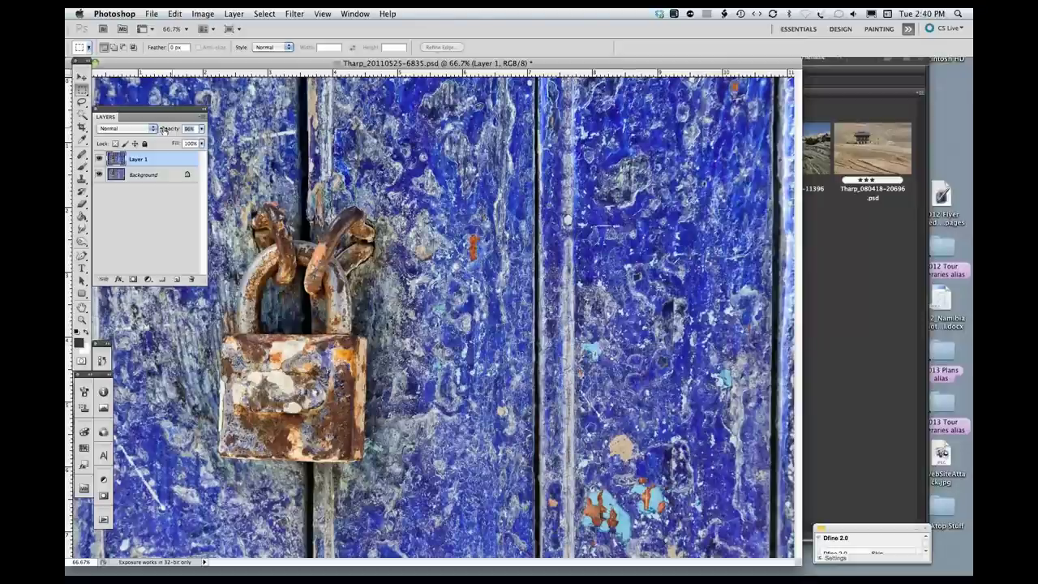
pyautogui.moveTo(165, 130); pyautogui.dragTo(143, 130)
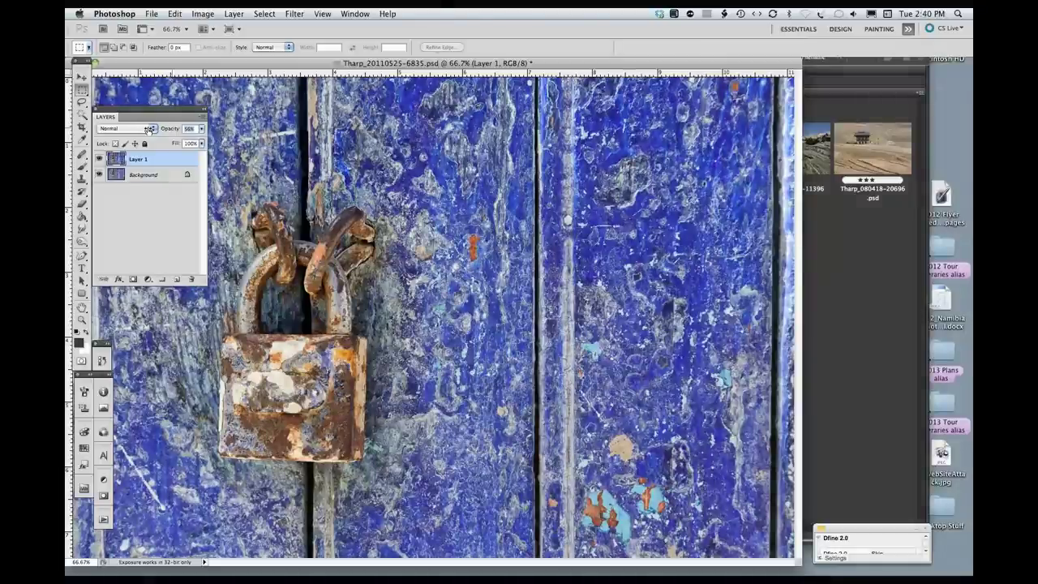
pyautogui.moveTo(150, 130); pyautogui.dragTo(165, 130)
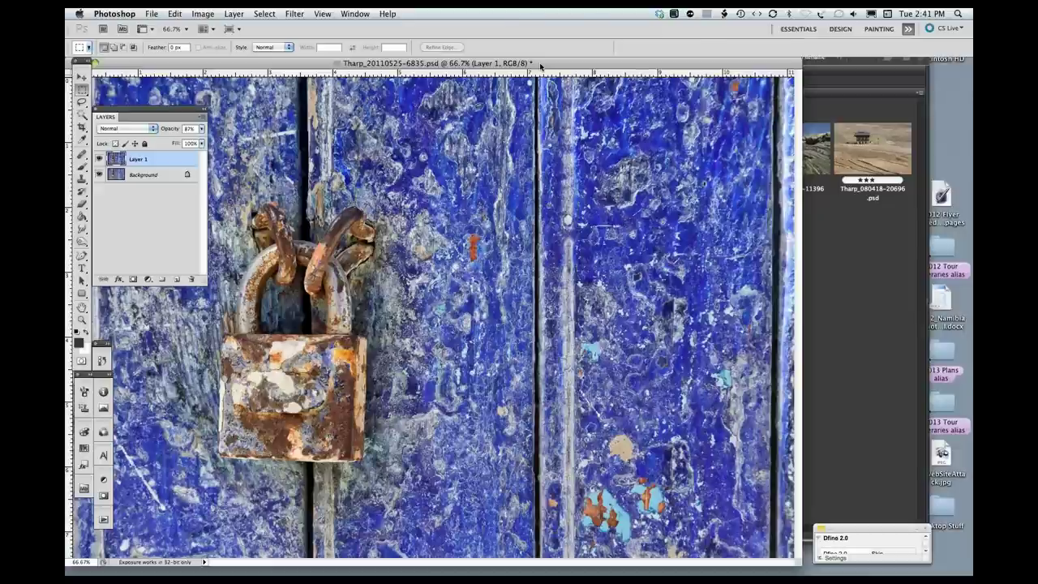
# Close the padlock photo without saving, and open ADJUST_MexicanCouple.psd from Bridge in full-screen view.
pyautogui.press('super+w')
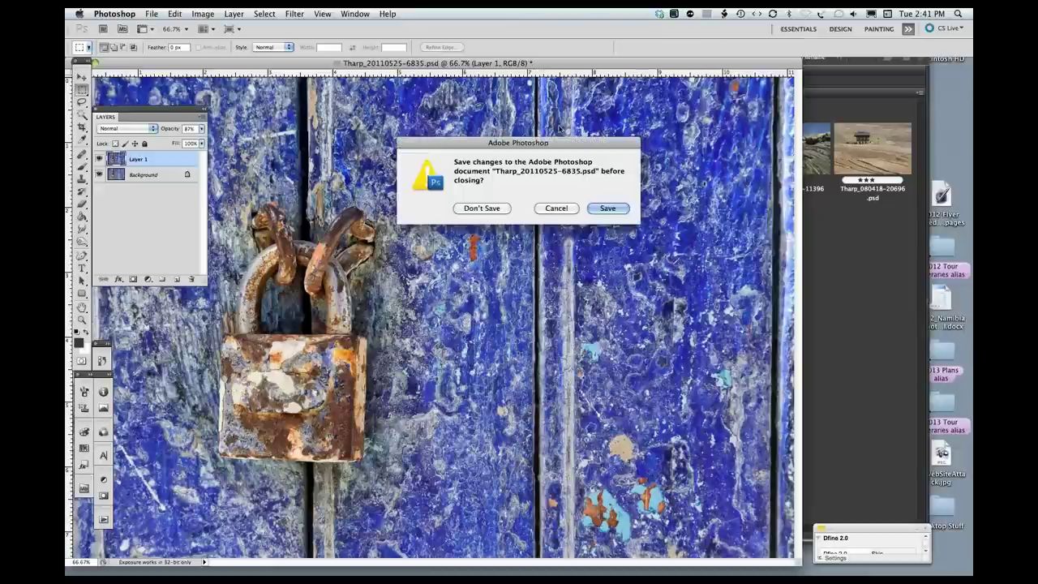
pyautogui.click(501, 213)
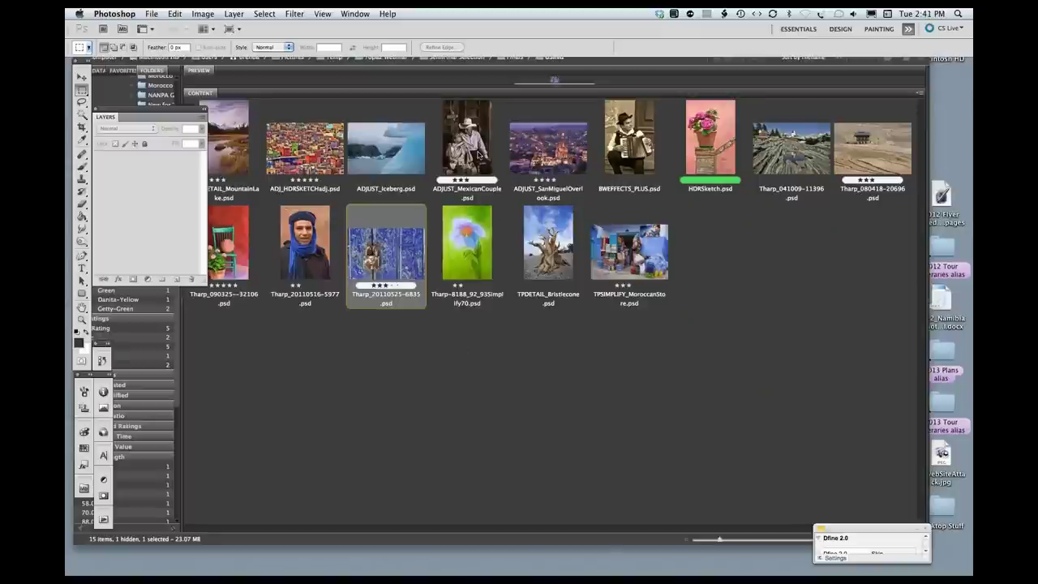
pyautogui.click(476, 154)
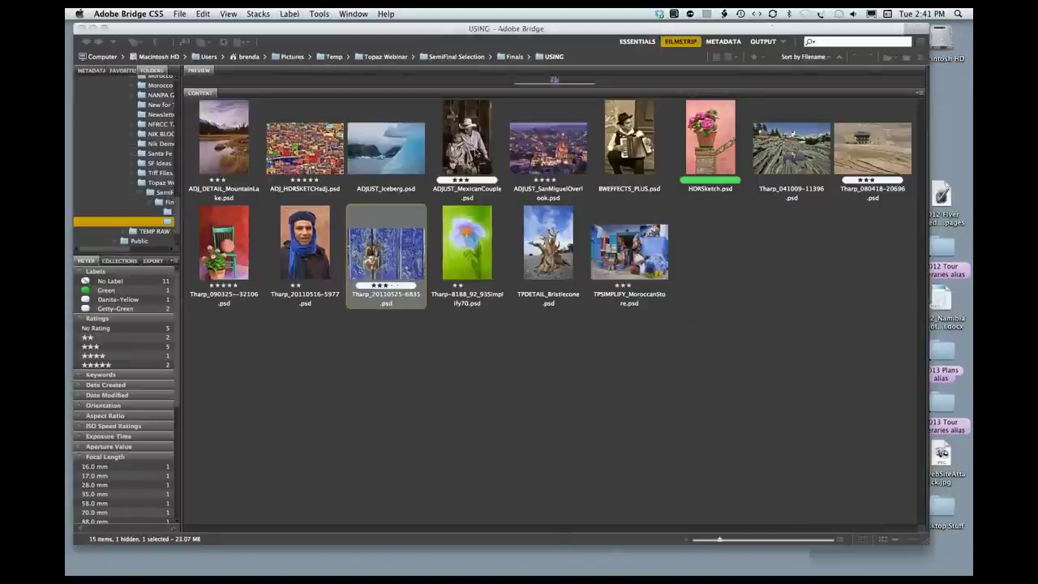
pyautogui.click(477, 154)
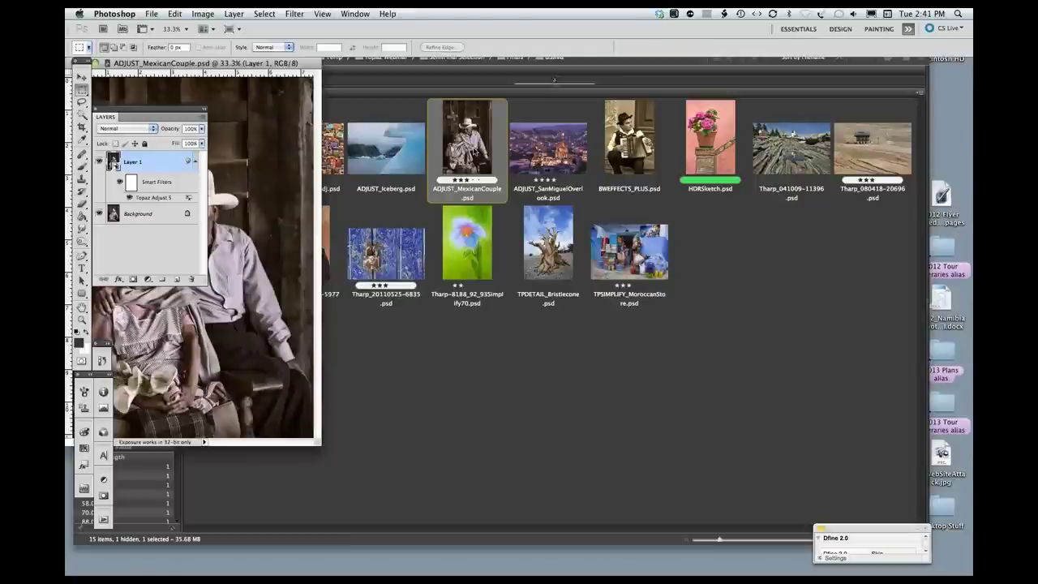
pyautogui.press('f')
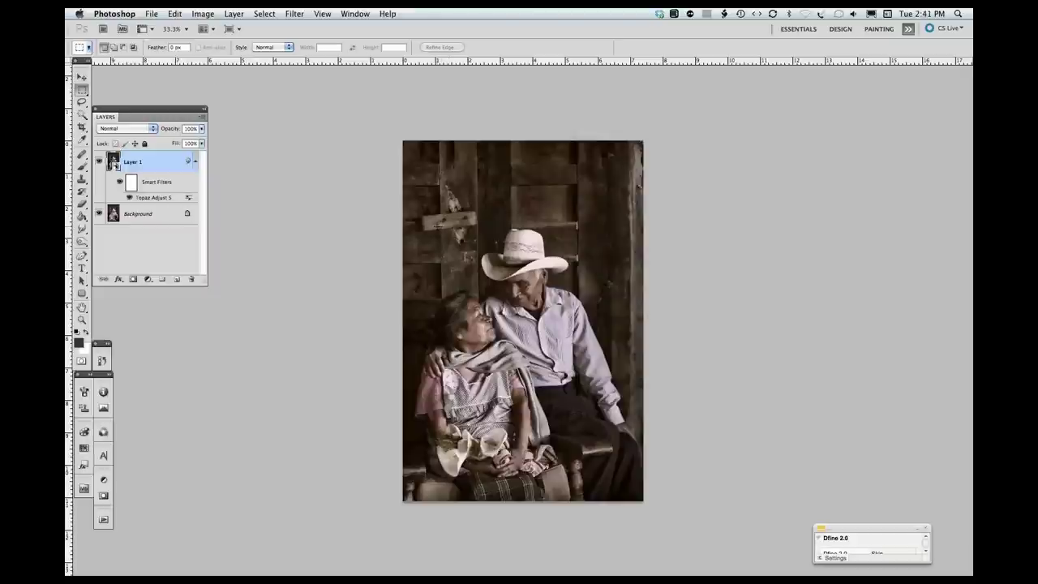
# Compare the couple photo with and without the filtered Layer 1 by toggling that layer's visibility.
pyautogui.click(98, 163)
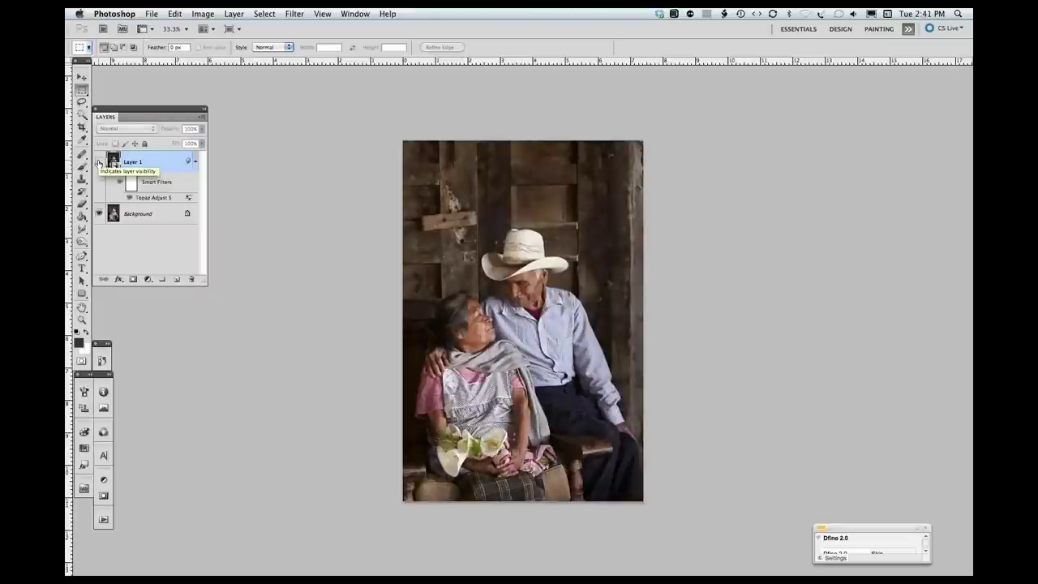
pyautogui.click(98, 163)
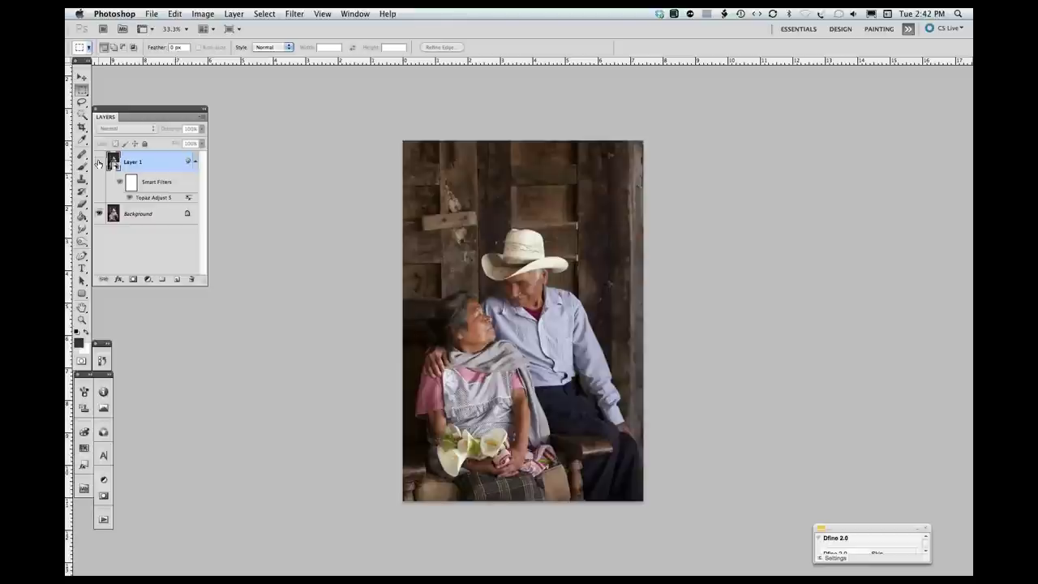
pyautogui.click(99, 162)
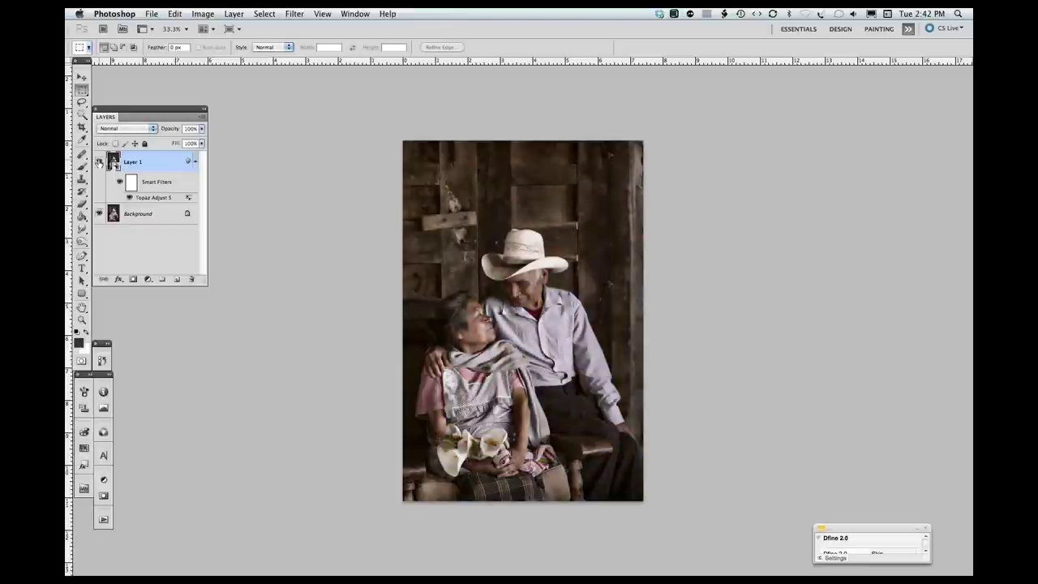
pyautogui.click(98, 162)
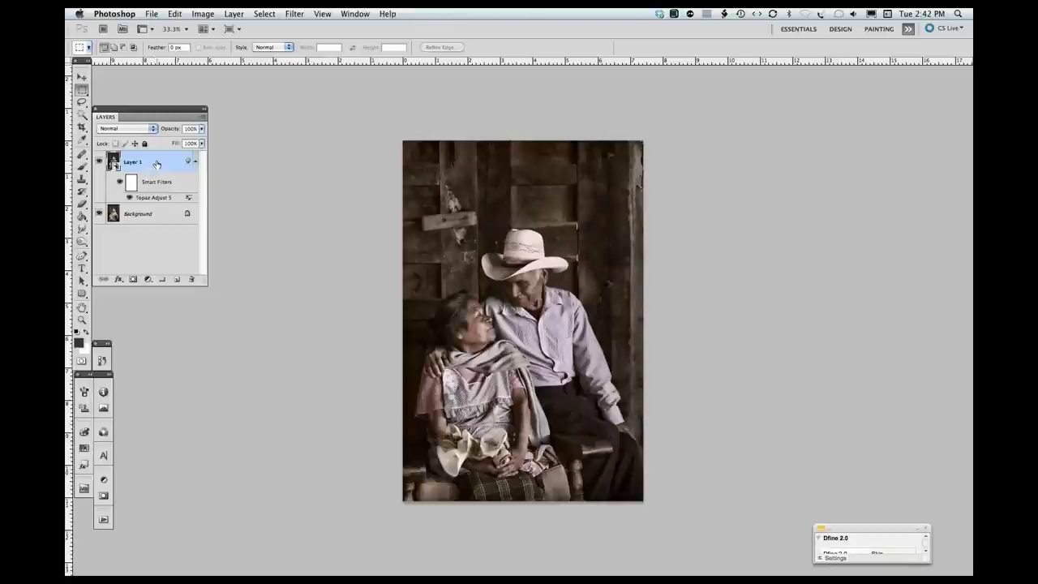
# Replace the filtered Layer 1 with a fresh duplicate of the Background converted to a smart object.
pyautogui.moveTo(156, 164); pyautogui.dragTo(194, 278)
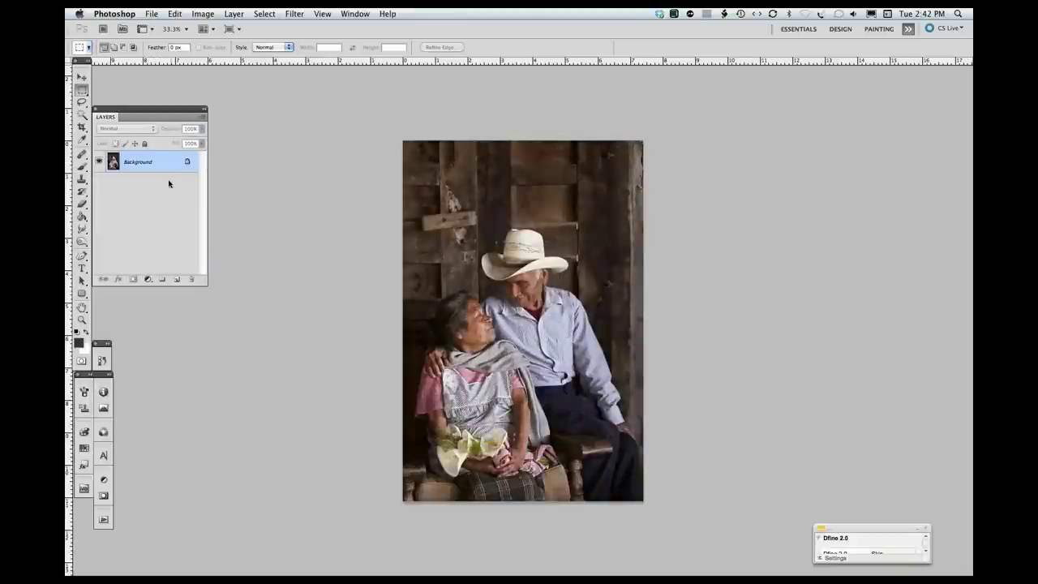
pyautogui.press('super+j')
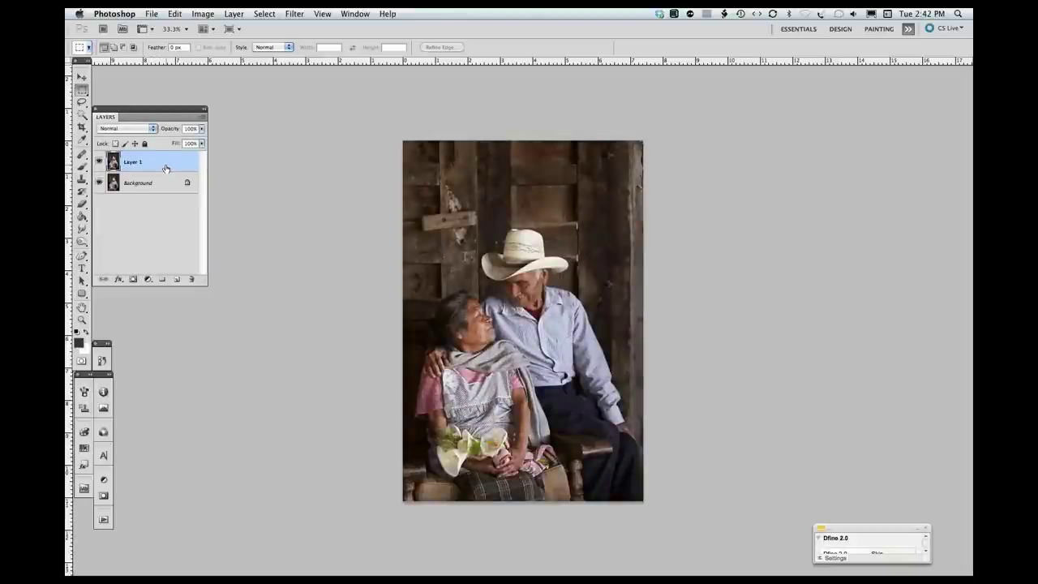
pyautogui.rightClick(165, 168)
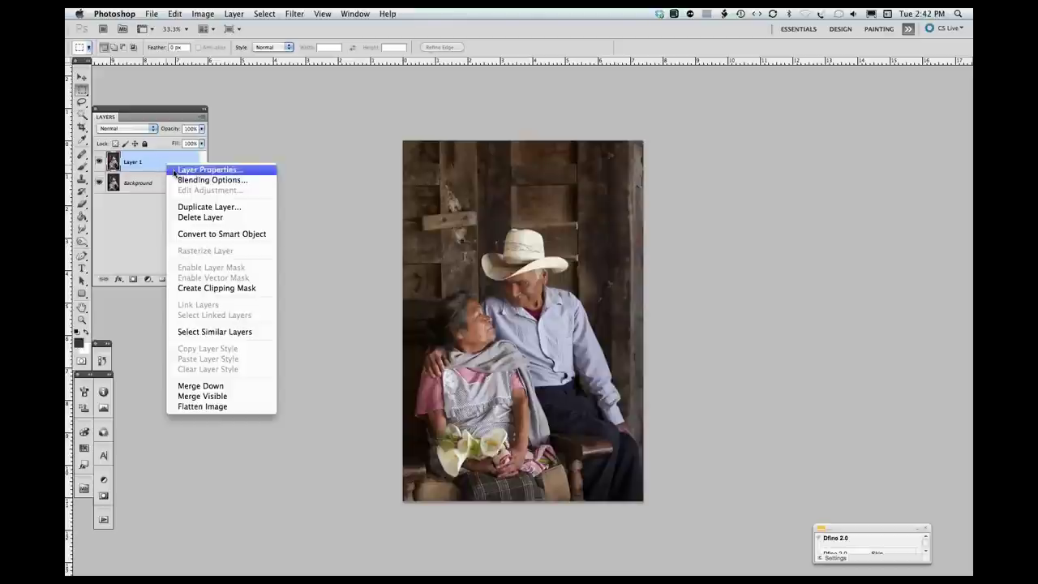
pyautogui.click(192, 235)
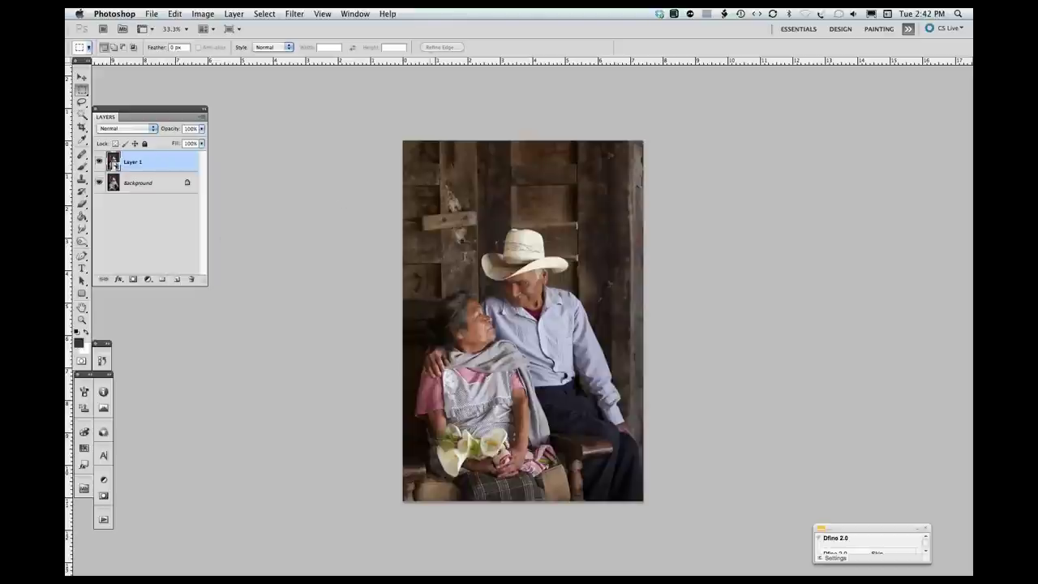
# Open the smart object in the Topaz Adjust 5 filter and apply the Split Tone I preset from the Toned Collection.
pyautogui.click(300, 14)
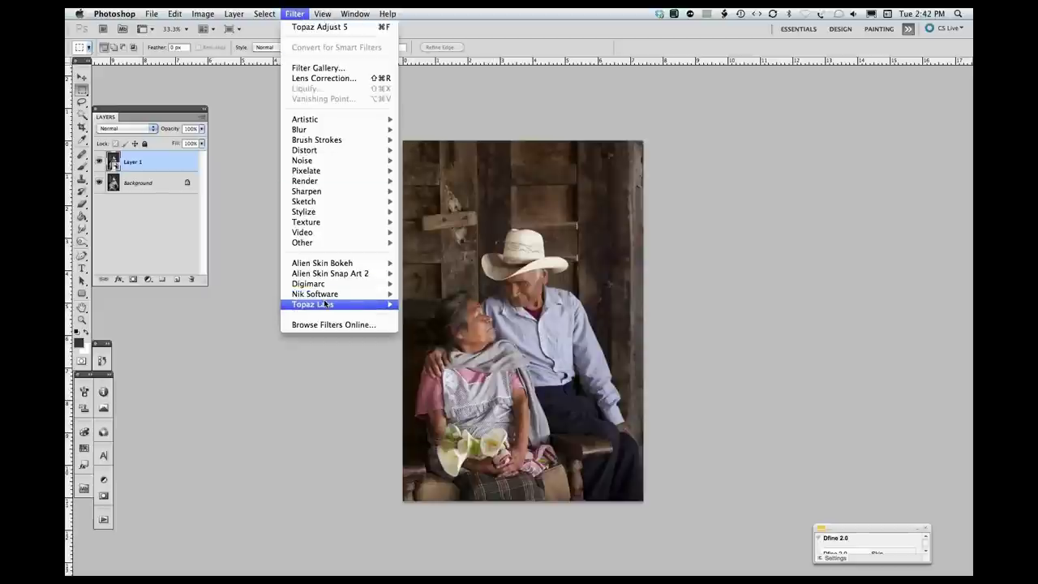
pyautogui.moveTo(359, 306)
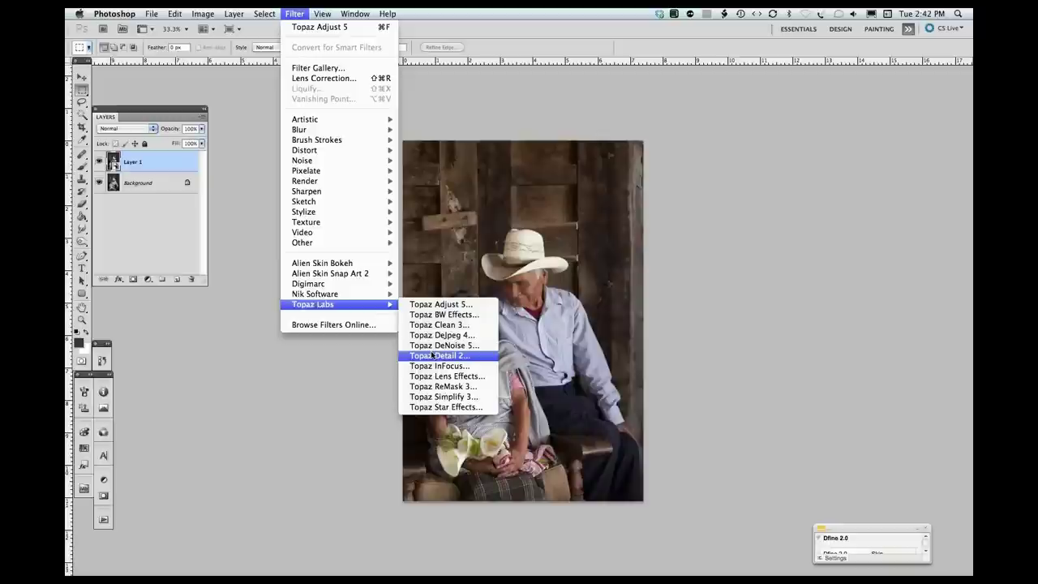
pyautogui.click(441, 306)
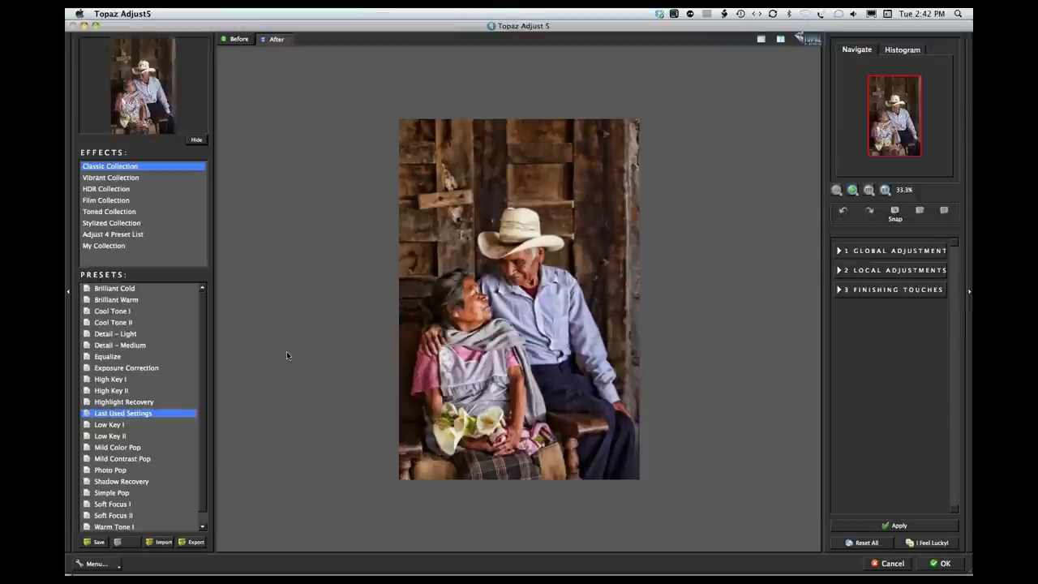
pyautogui.scroll(-1, 207, 327)
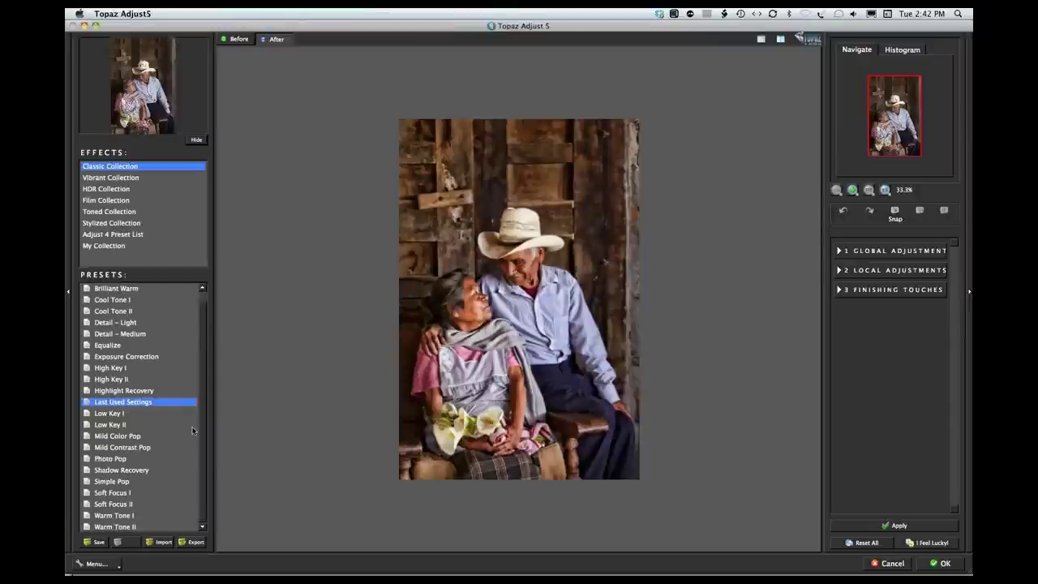
pyautogui.click(105, 212)
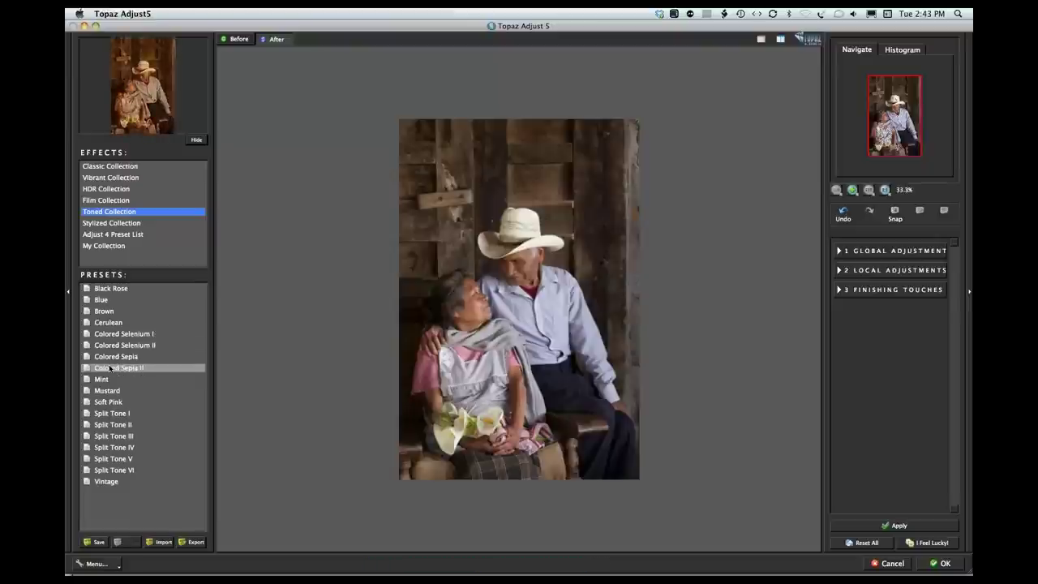
pyautogui.click(123, 414)
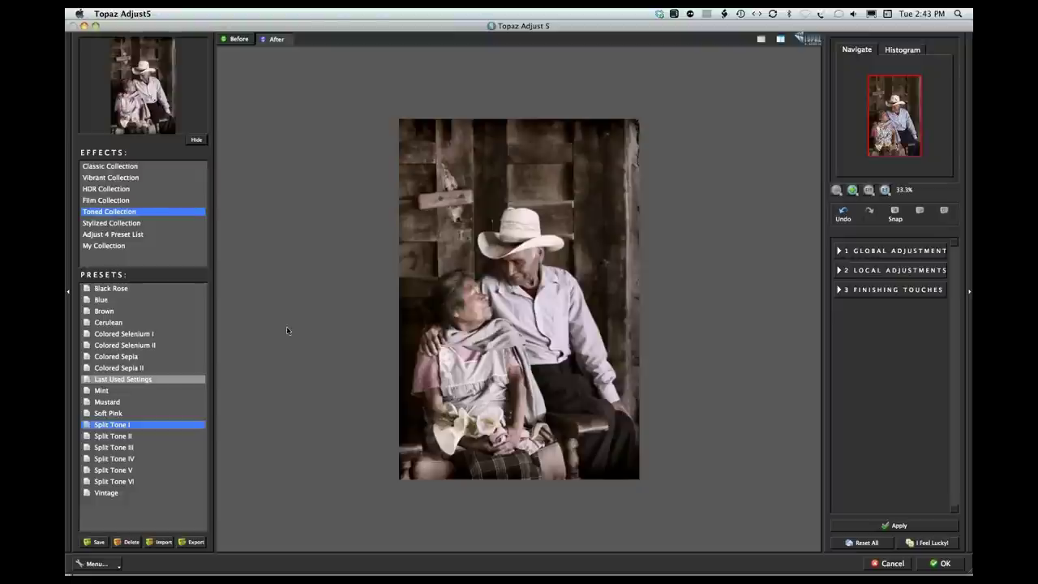
# In the global Adaptive Exposure adjustment, set Regions to 29, Brightness to -0.04 and Protect Shadows to 0.04.
pyautogui.click(844, 255)
pyautogui.click(847, 267)
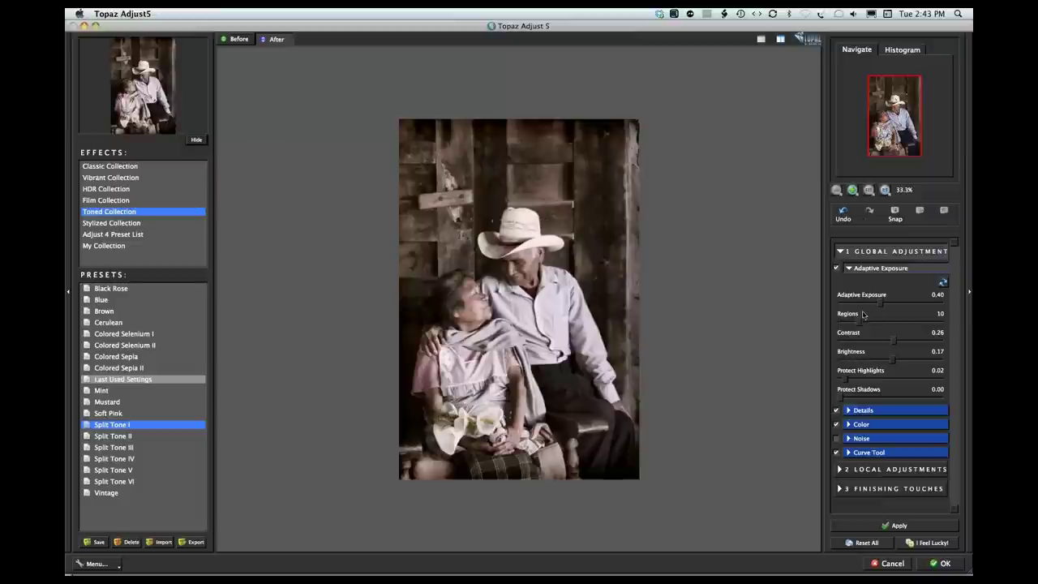
pyautogui.moveTo(857, 325); pyautogui.dragTo(893, 320)
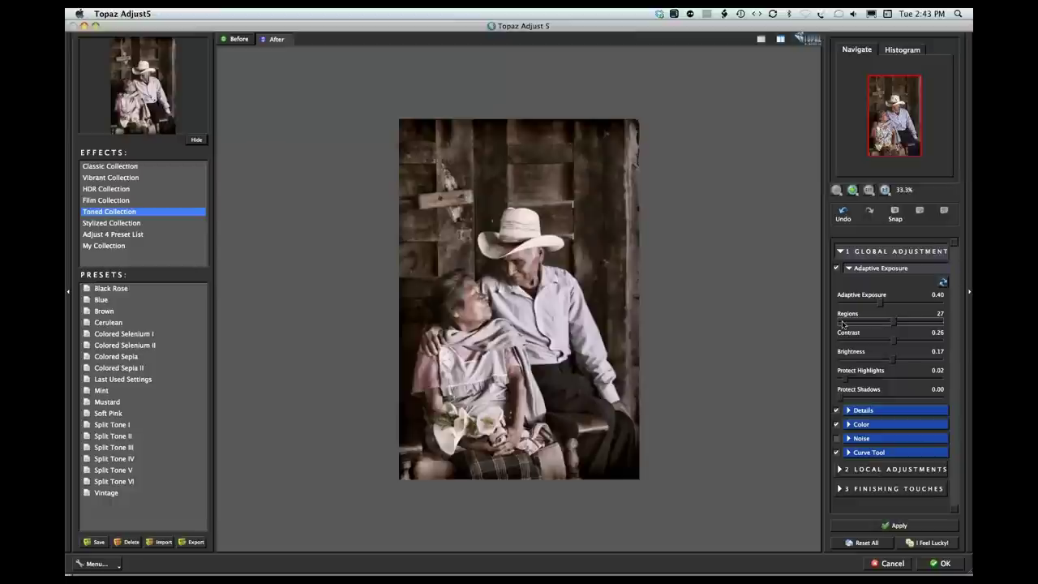
pyautogui.moveTo(893, 323); pyautogui.dragTo(898, 321)
pyautogui.moveTo(893, 357); pyautogui.dragTo(890, 359)
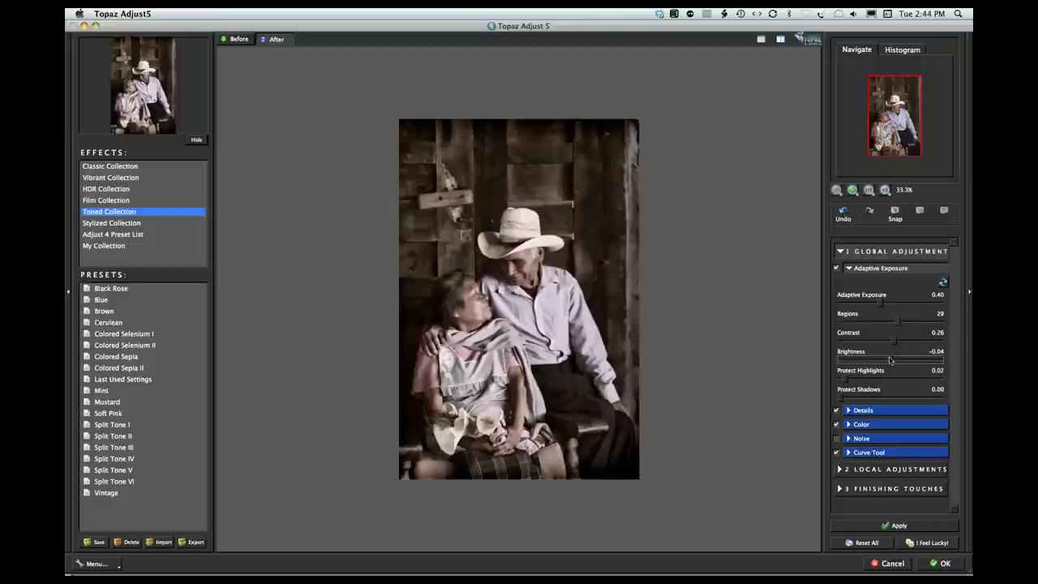
pyautogui.click(845, 398)
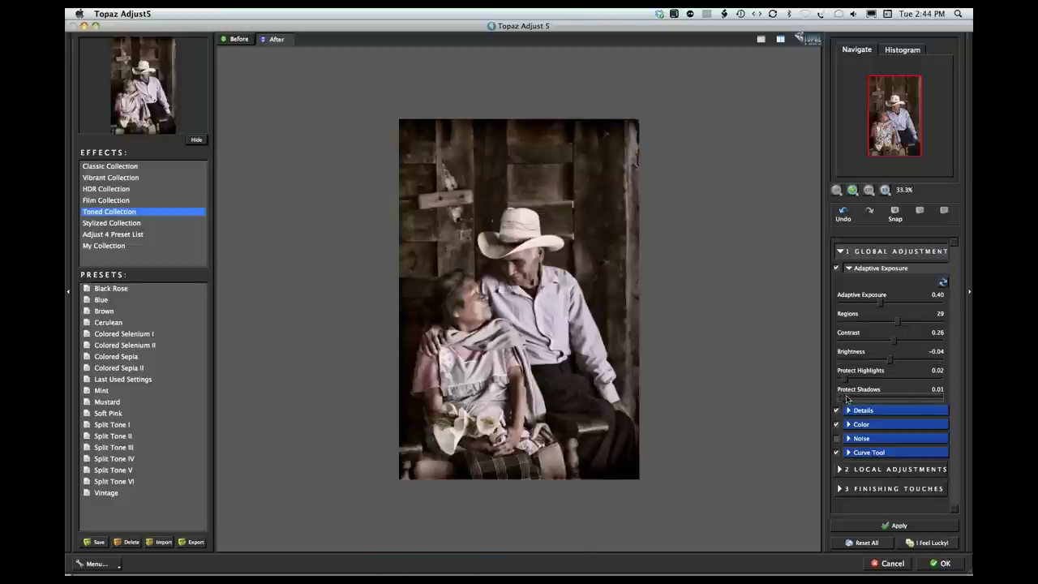
pyautogui.moveTo(845, 398); pyautogui.dragTo(861, 397)
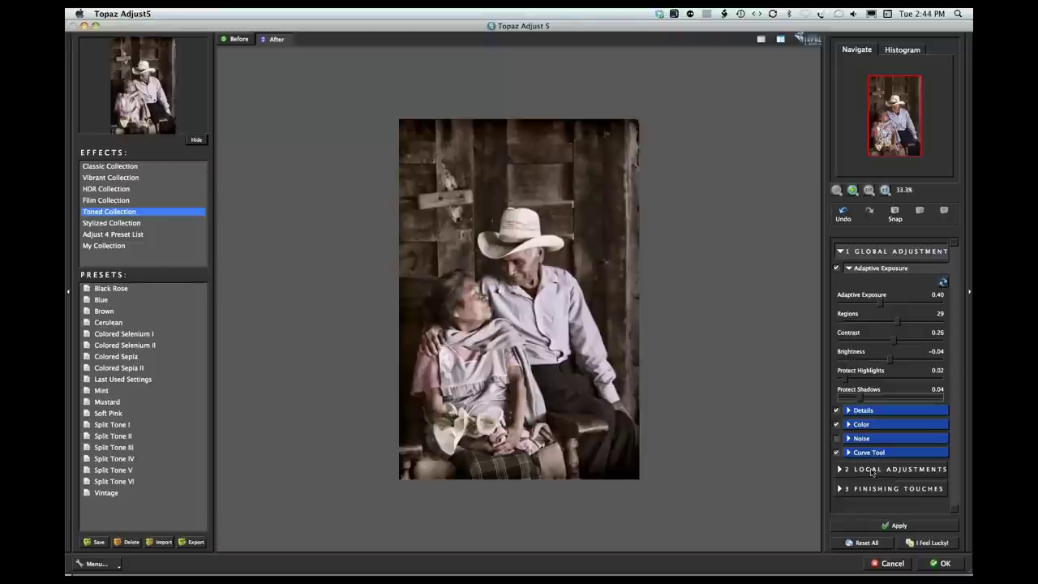
# In the Tone finishing touch, set Color 2 Region to 86.37 and Color 3 Region to 212.50.
pyautogui.click(840, 490)
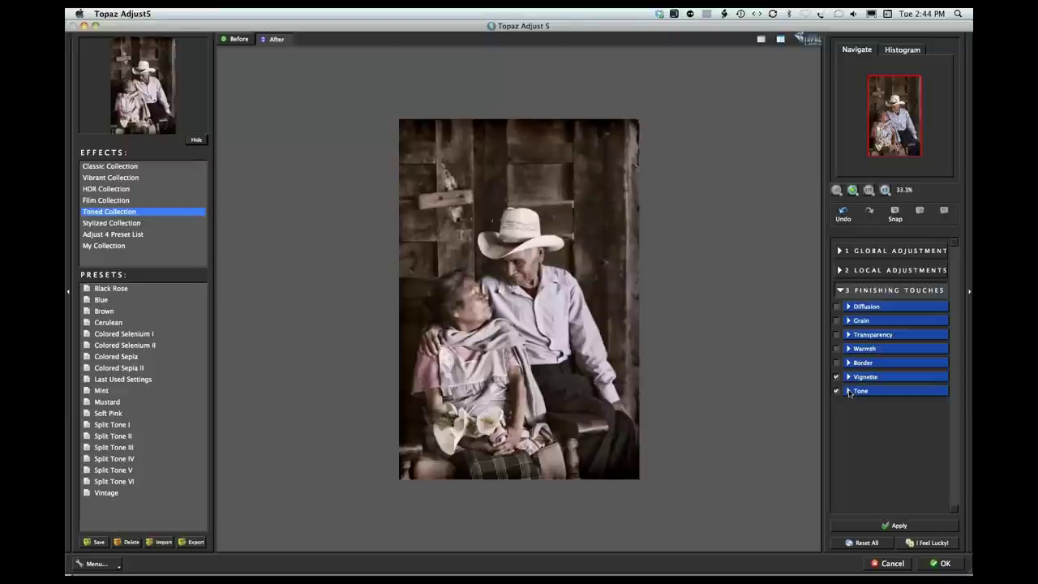
pyautogui.click(848, 390)
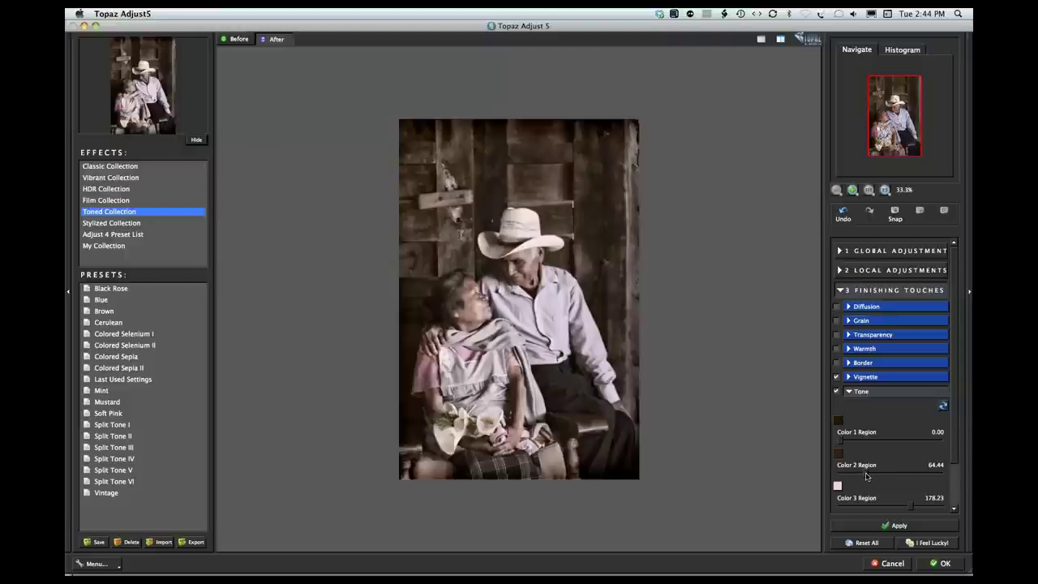
pyautogui.moveTo(865, 479); pyautogui.dragTo(874, 475)
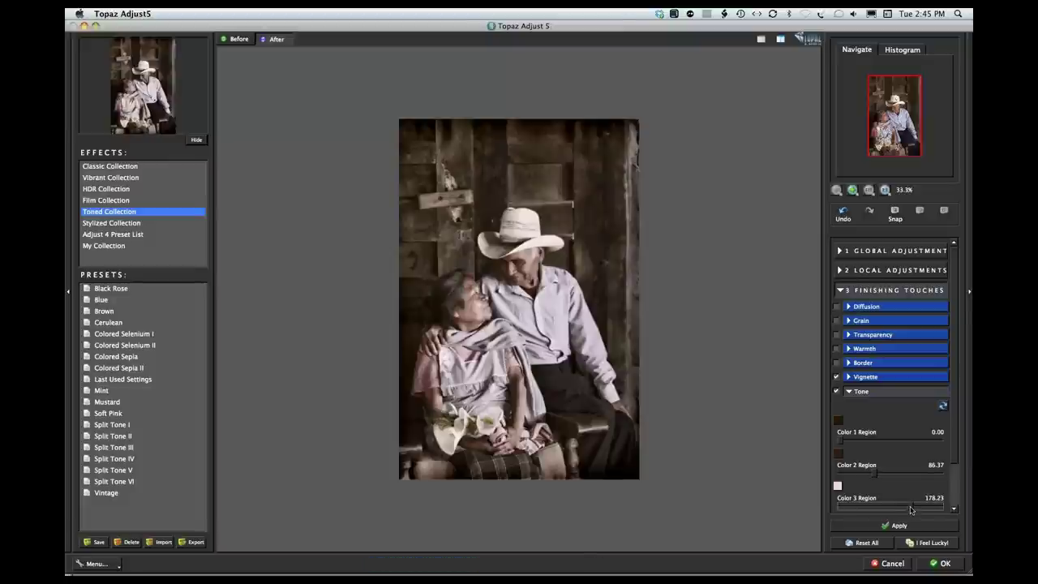
pyautogui.moveTo(911, 509); pyautogui.dragTo(911, 510)
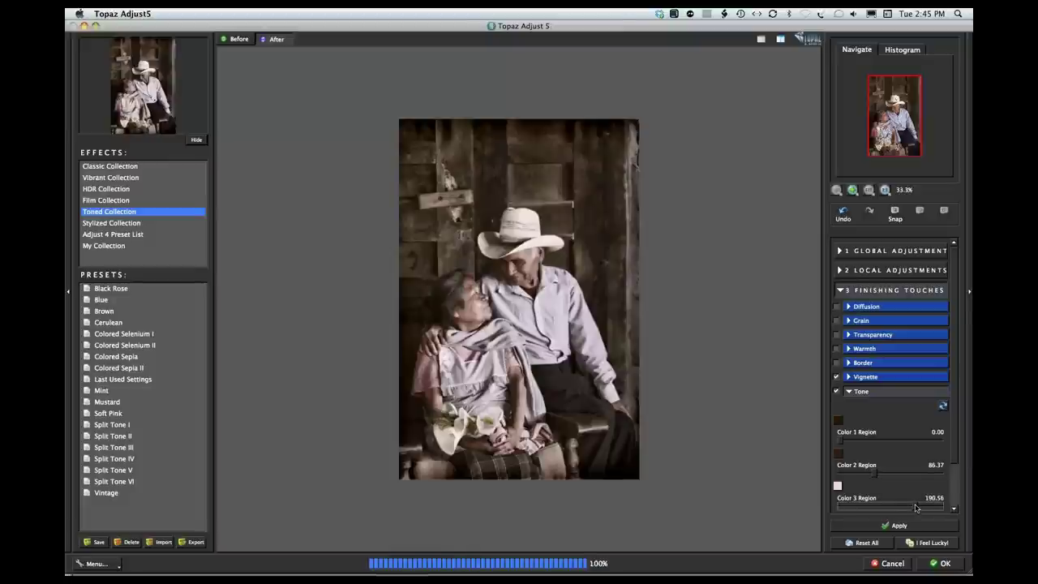
pyautogui.moveTo(913, 508); pyautogui.dragTo(925, 508)
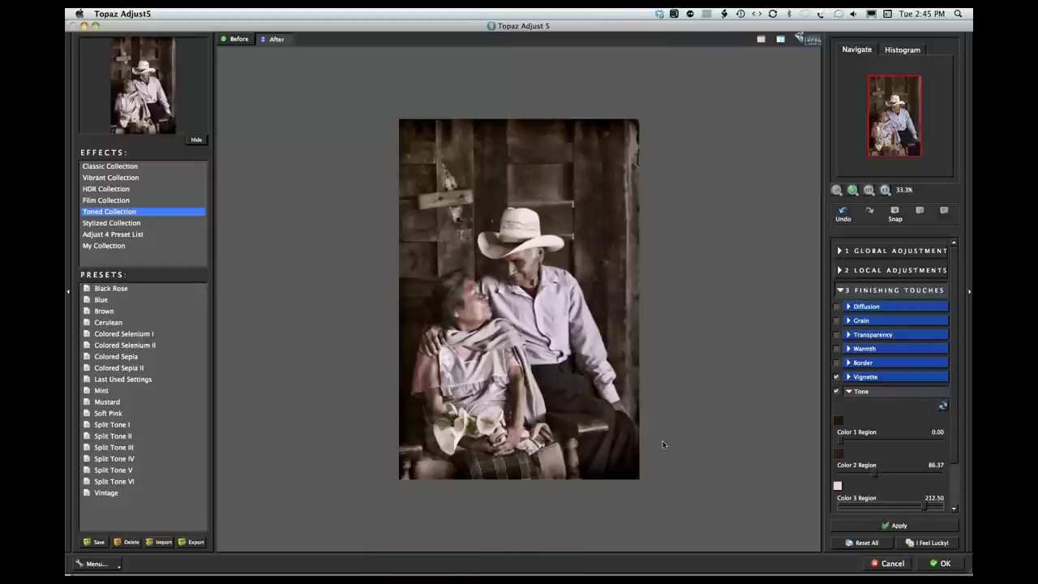
# Compare the toned preview with the original couple photo, and apply the filter to the smart object.
pyautogui.click(553, 393)
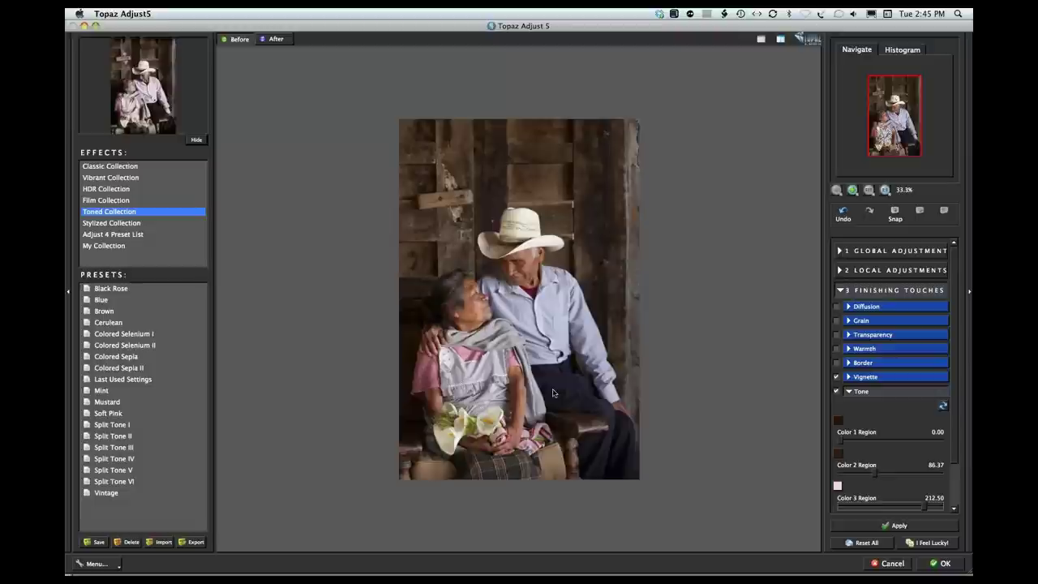
pyautogui.click(553, 393)
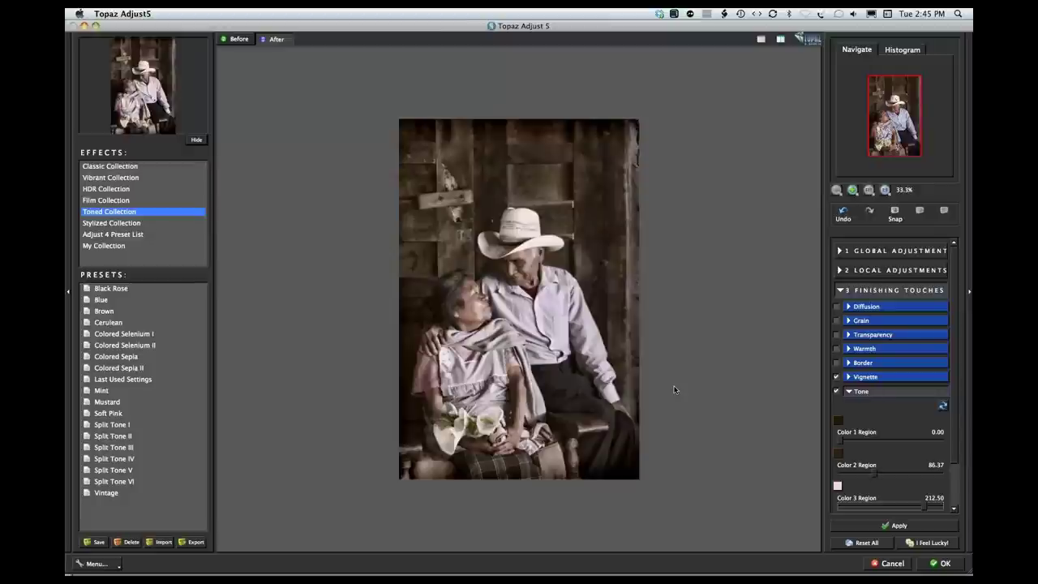
pyautogui.click(943, 564)
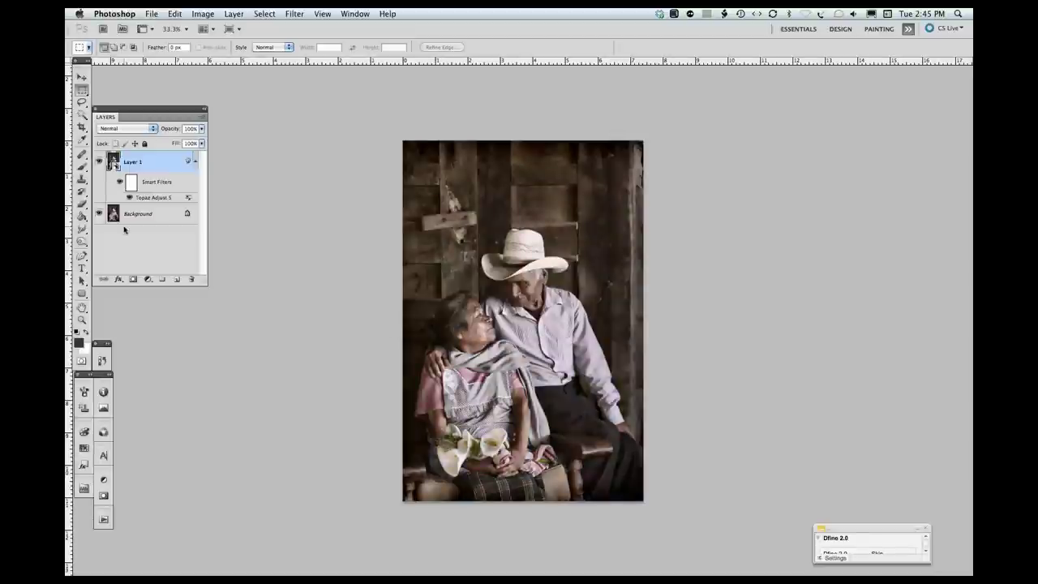
# Compare the couple portrait with and without the Topaz Adjust 5 layer by toggling the layer's visibility.
pyautogui.click(99, 161)
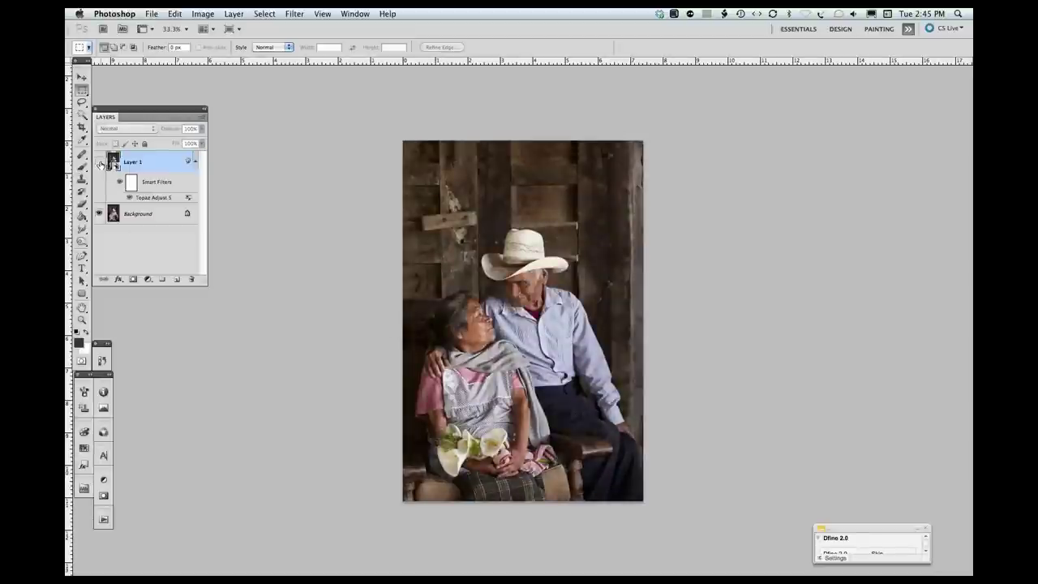
pyautogui.click(99, 161)
pyautogui.click(99, 161)
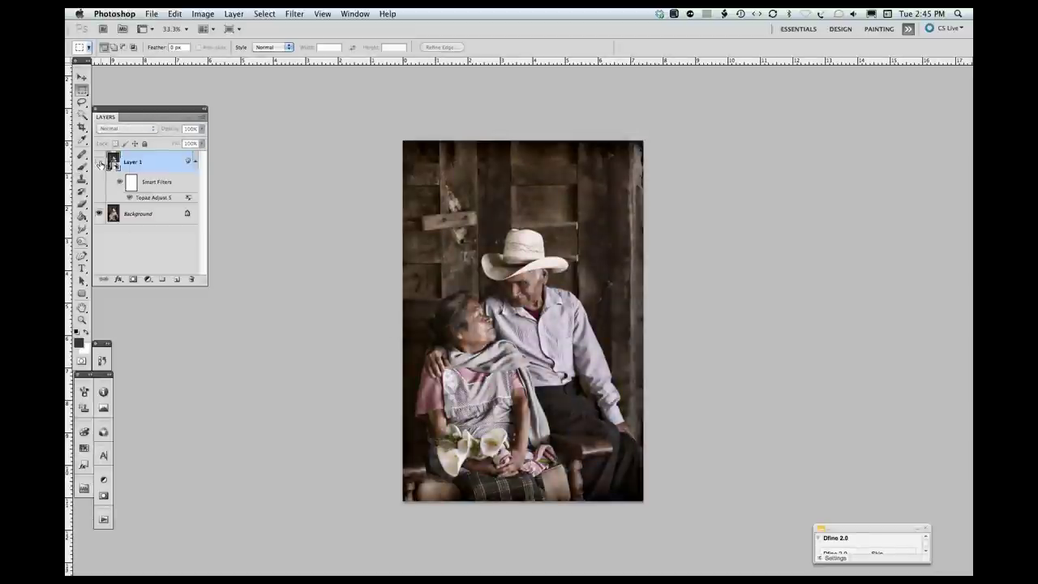
pyautogui.click(99, 161)
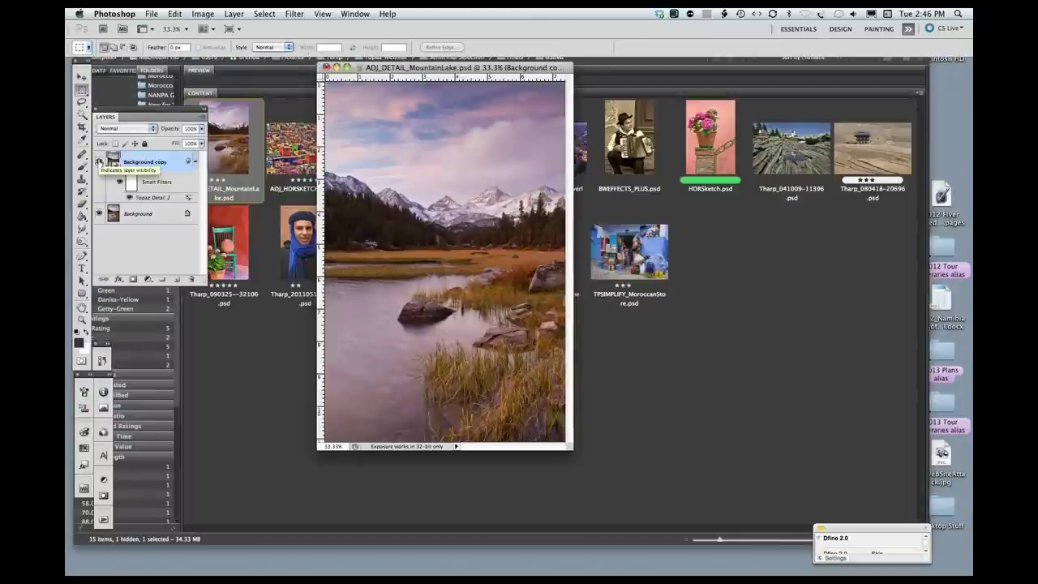
# Compare the mountain lake photo with and without its filtered Background copy layer, and reopen that layer's Topaz Detail 2 settings.
pyautogui.click(98, 162)
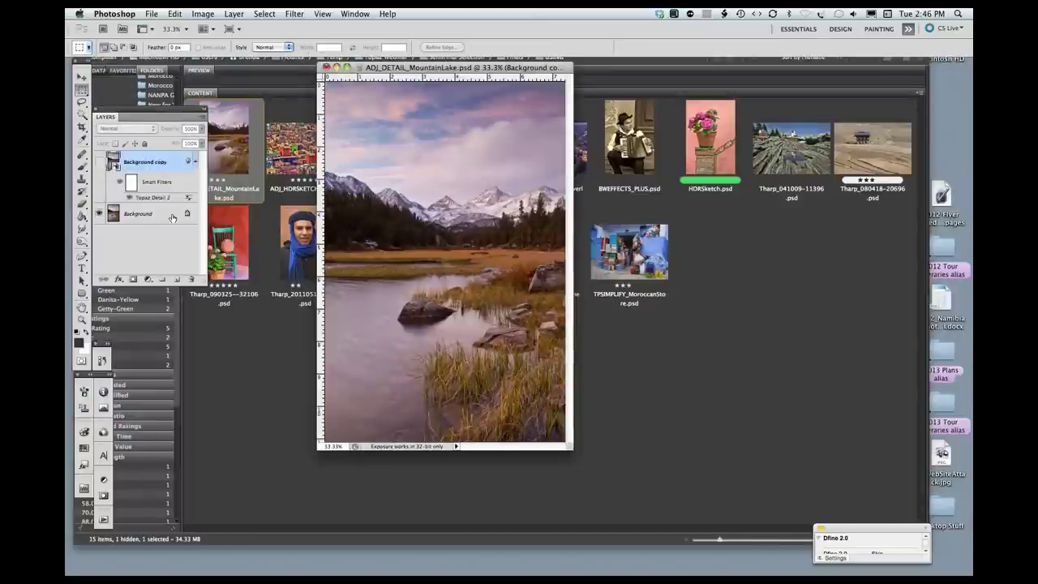
pyautogui.click(99, 162)
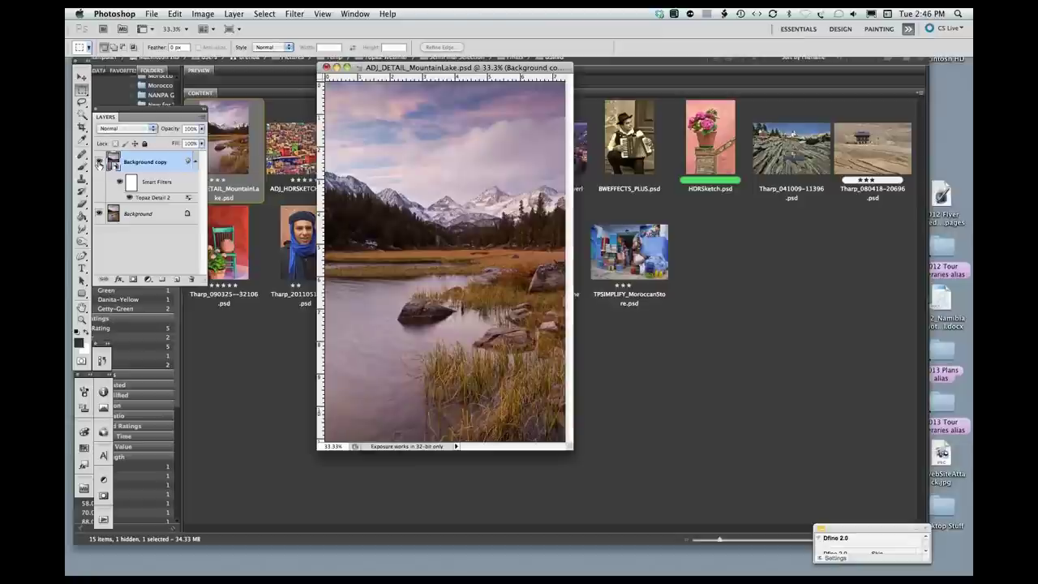
pyautogui.doubleClick(171, 199)
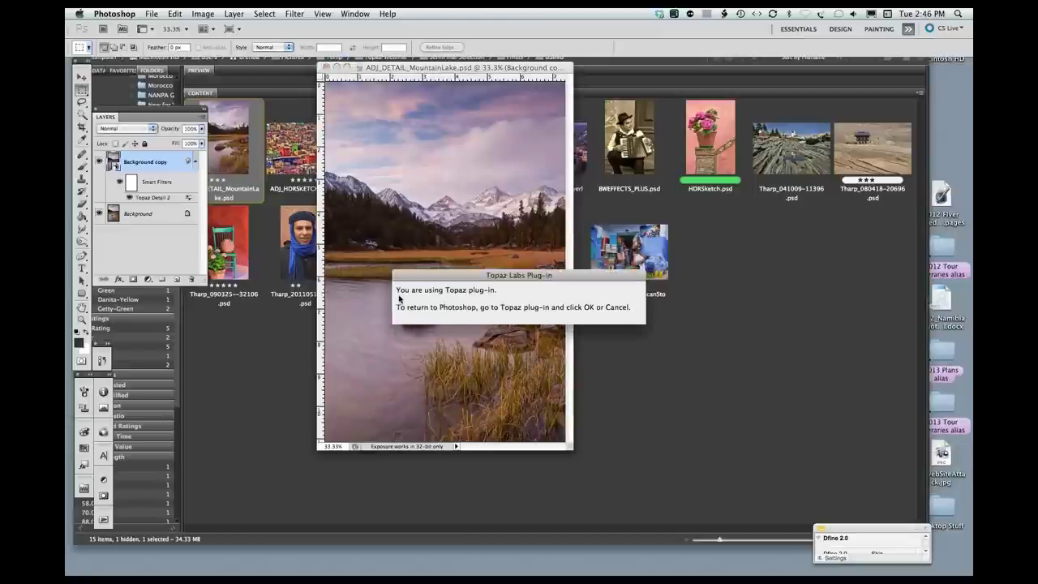
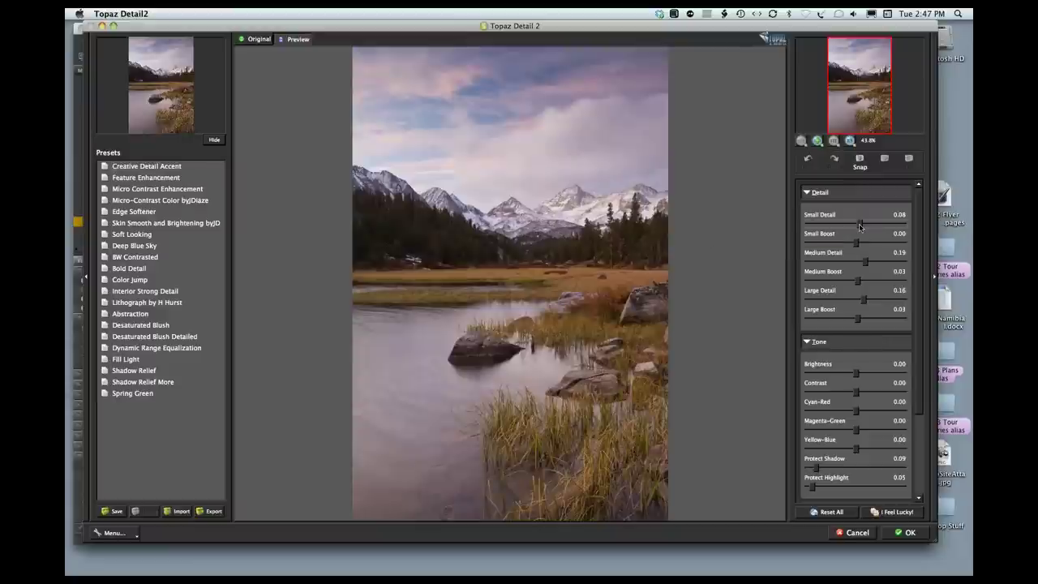
# Try Small Detail at 0.31 on the lake photo, reduce it to 0.06, and compare the mountains with the original.
pyautogui.moveTo(860, 226); pyautogui.dragTo(870, 227)
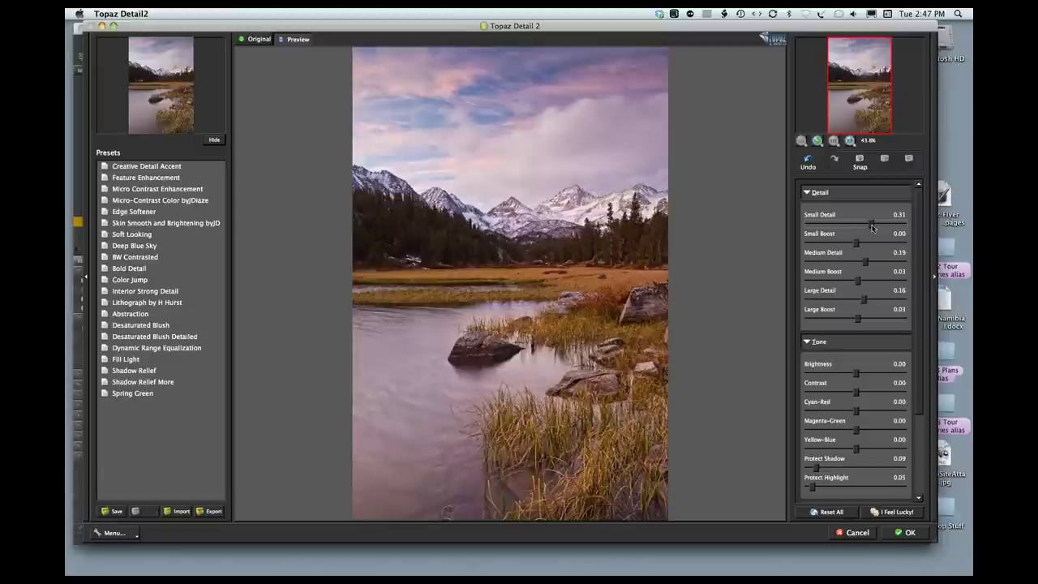
pyautogui.moveTo(872, 228); pyautogui.dragTo(861, 228)
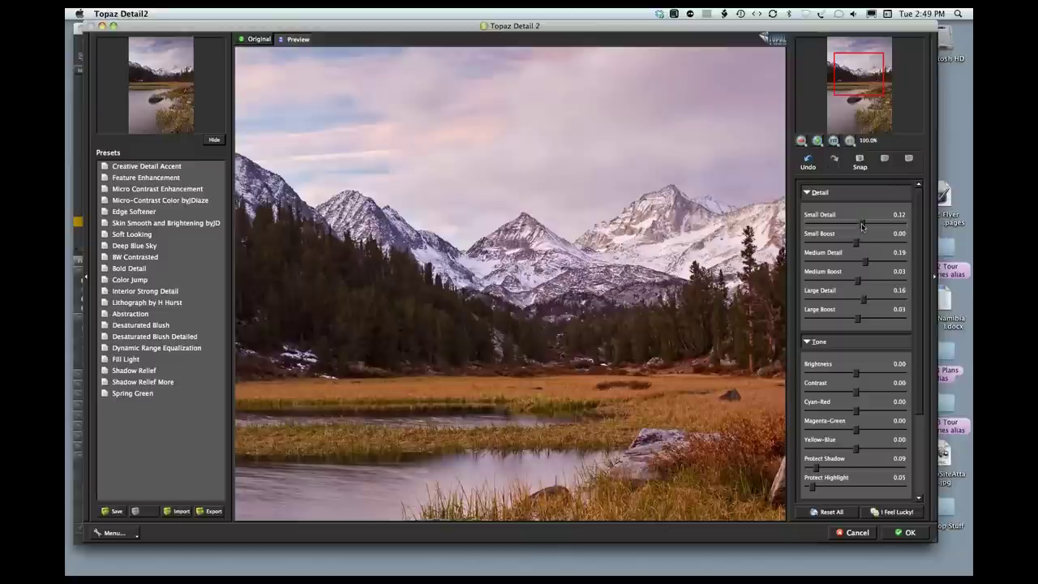
pyautogui.moveTo(862, 227); pyautogui.dragTo(859, 227)
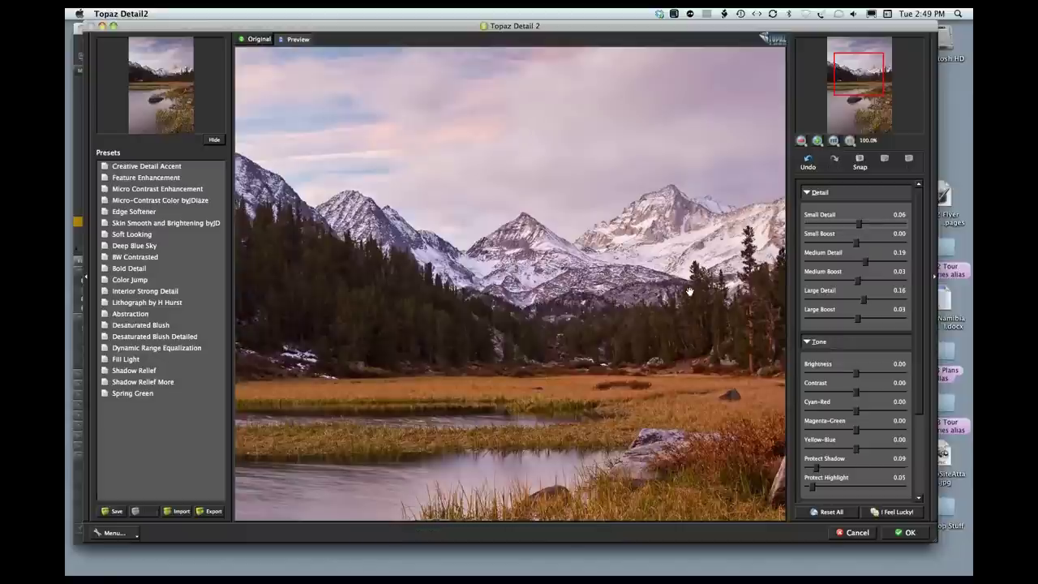
pyautogui.click(658, 283)
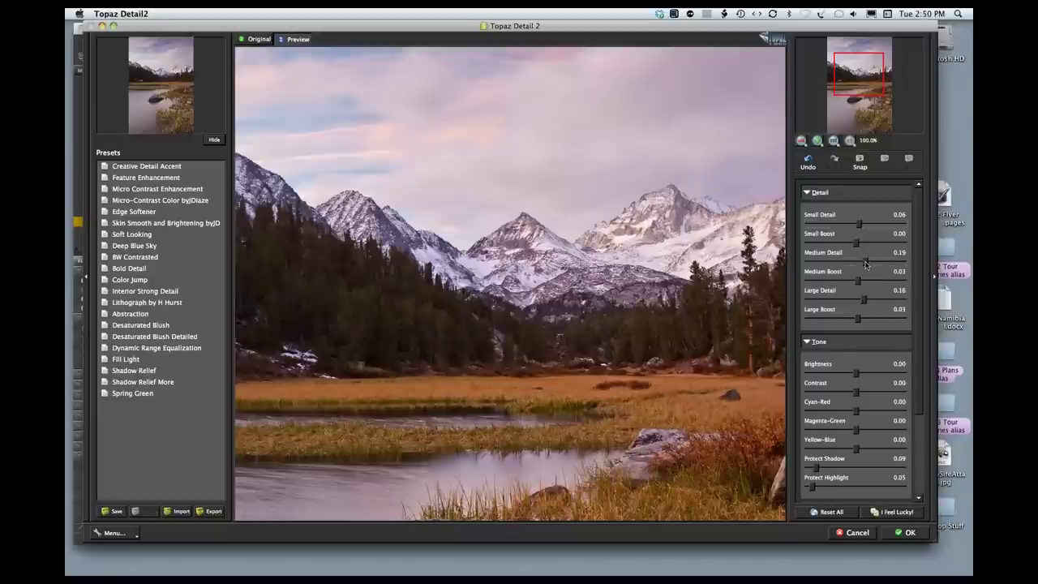
# Try Medium Detail at 0.34, examine the rocks and grass against the original, and reduce the setting to 0.20.
pyautogui.moveTo(865, 264); pyautogui.dragTo(872, 262)
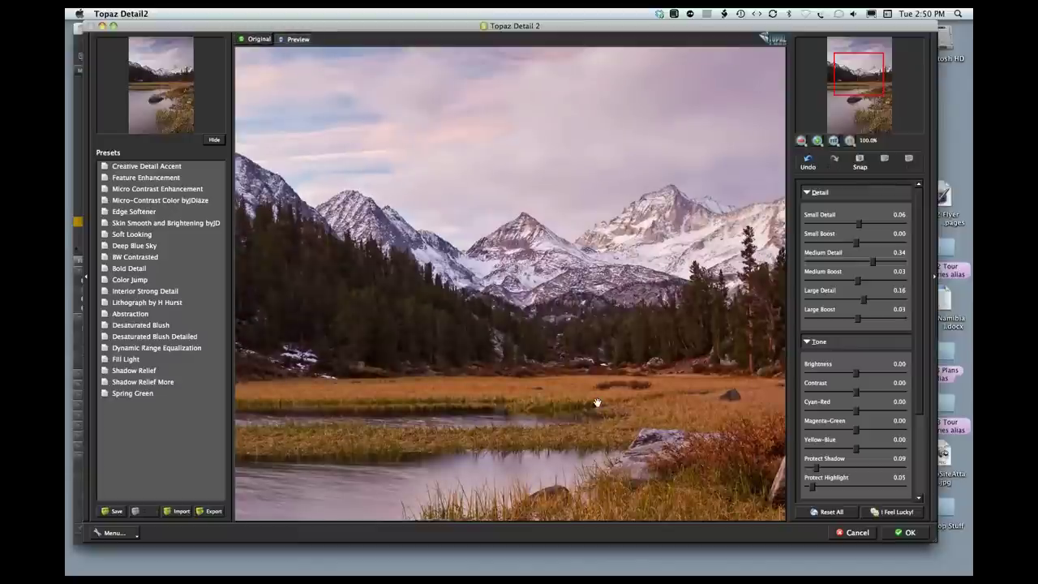
pyautogui.moveTo(601, 392); pyautogui.dragTo(569, 55)
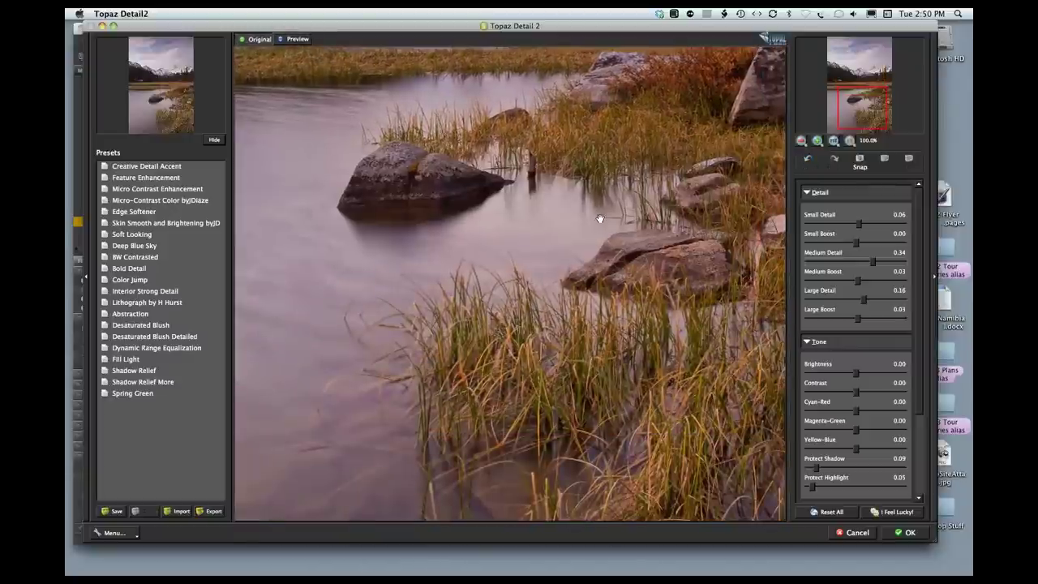
pyautogui.moveTo(873, 261); pyautogui.dragTo(866, 262)
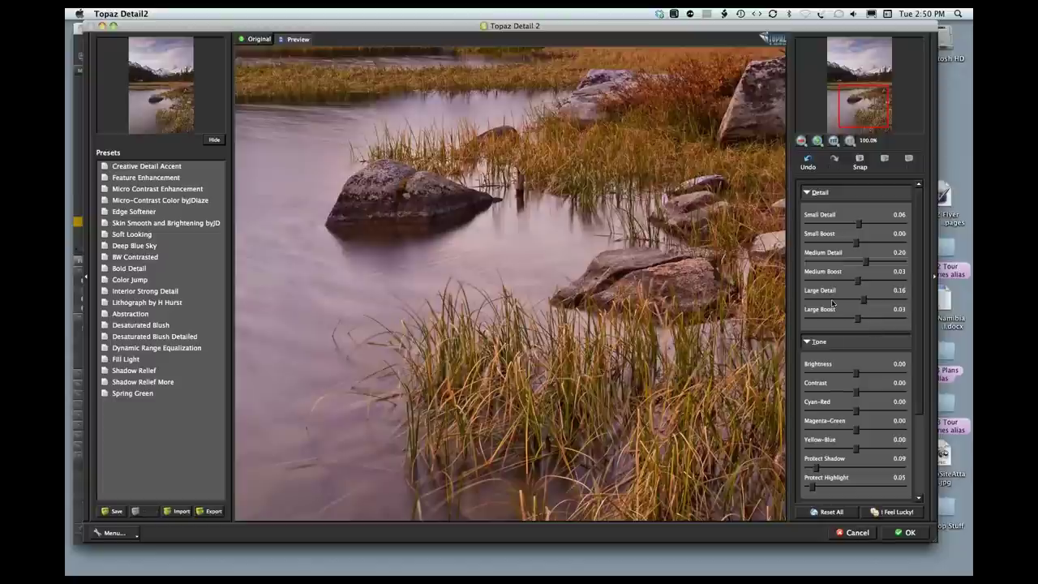
pyautogui.click(621, 163)
# Examine the sky while trying Large Detail at 0.47, 0.88 and -0.51, and settle on 0.31.
pyautogui.moveTo(621, 162); pyautogui.dragTo(573, 368)
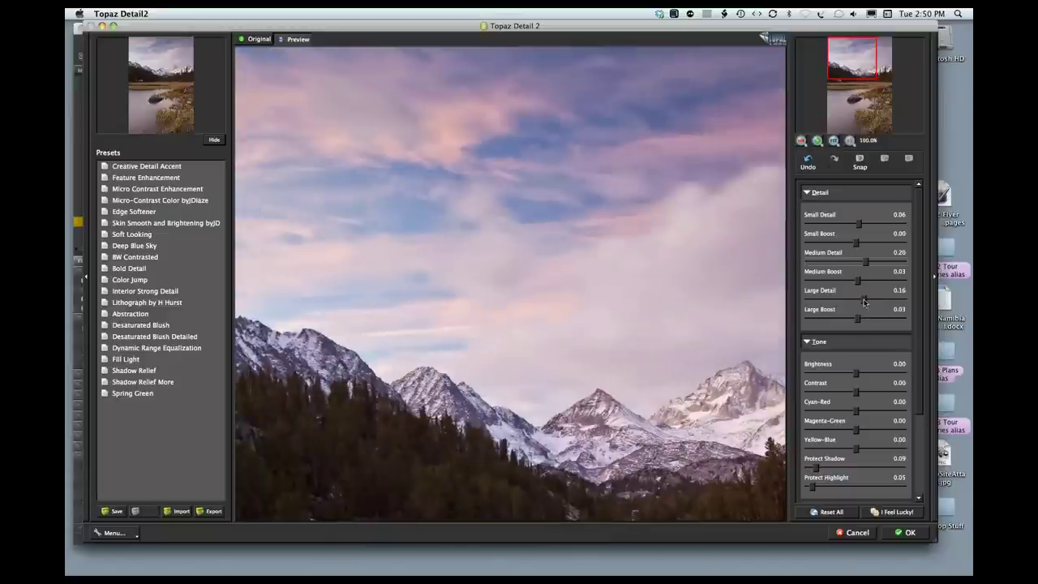
pyautogui.moveTo(863, 302); pyautogui.dragTo(878, 302)
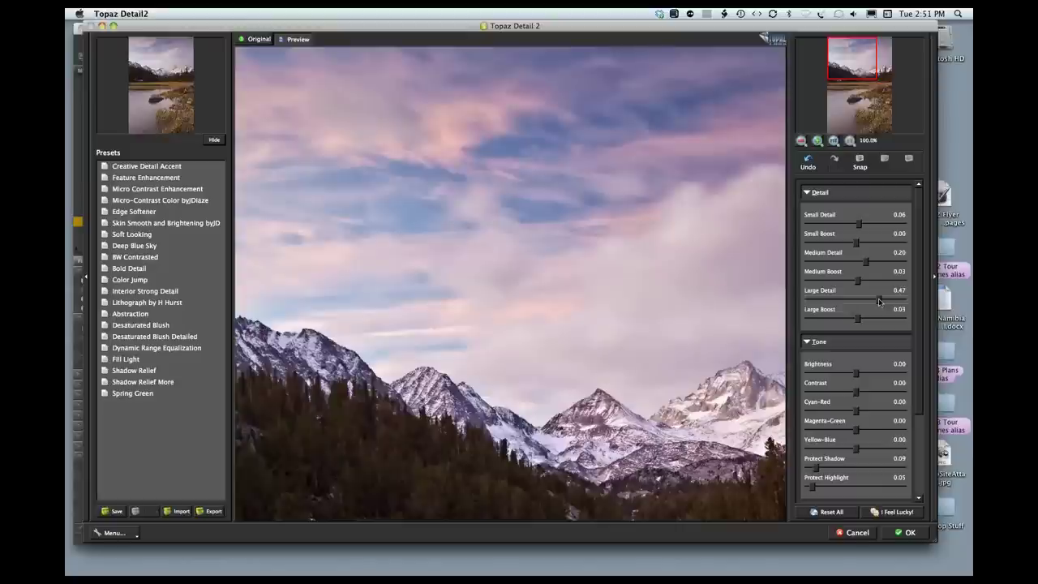
pyautogui.moveTo(878, 301); pyautogui.dragTo(898, 300)
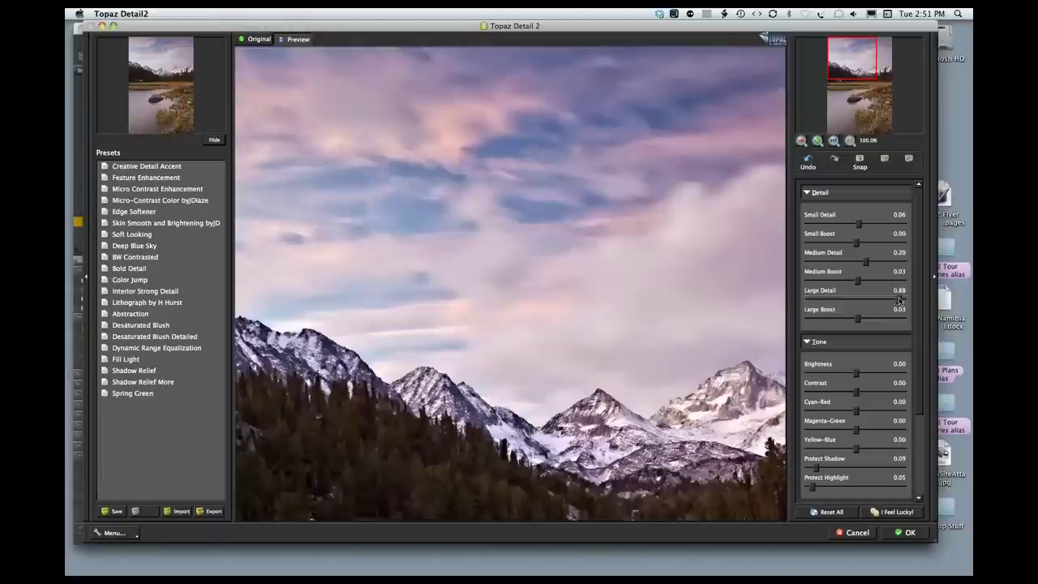
pyautogui.moveTo(898, 300); pyautogui.dragTo(831, 299)
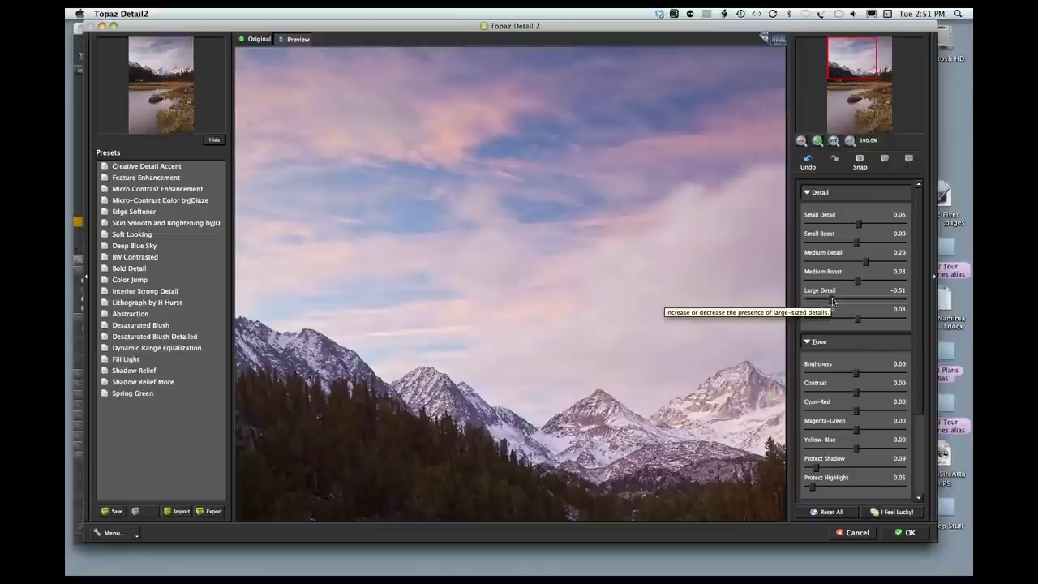
pyautogui.moveTo(832, 301); pyautogui.dragTo(871, 301)
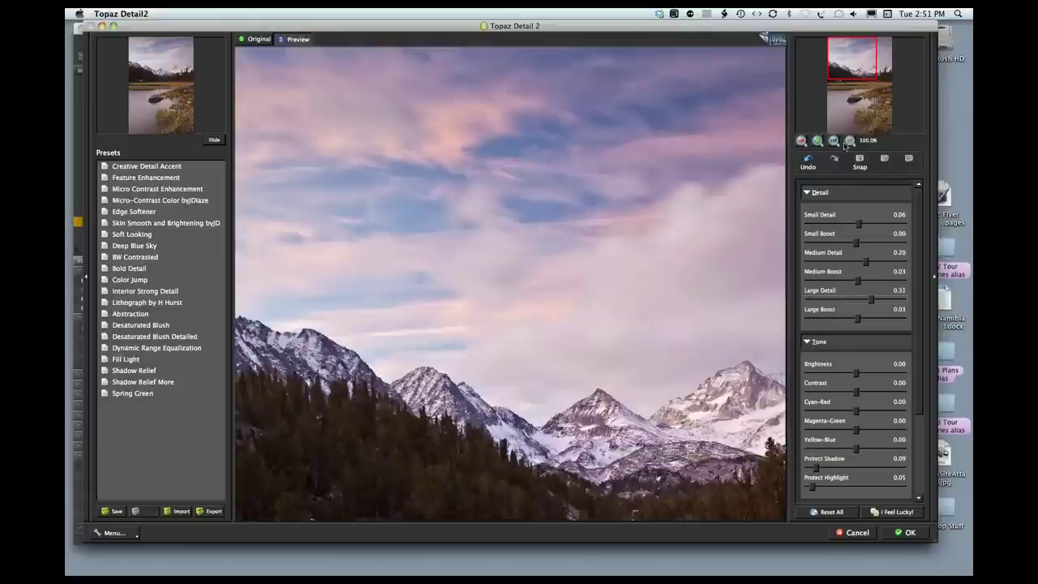
# With the whole lake photo in view, try the Cyan-Red tone at 0.17 and -0.41, and bring it back to -0.03.
pyautogui.click(832, 143)
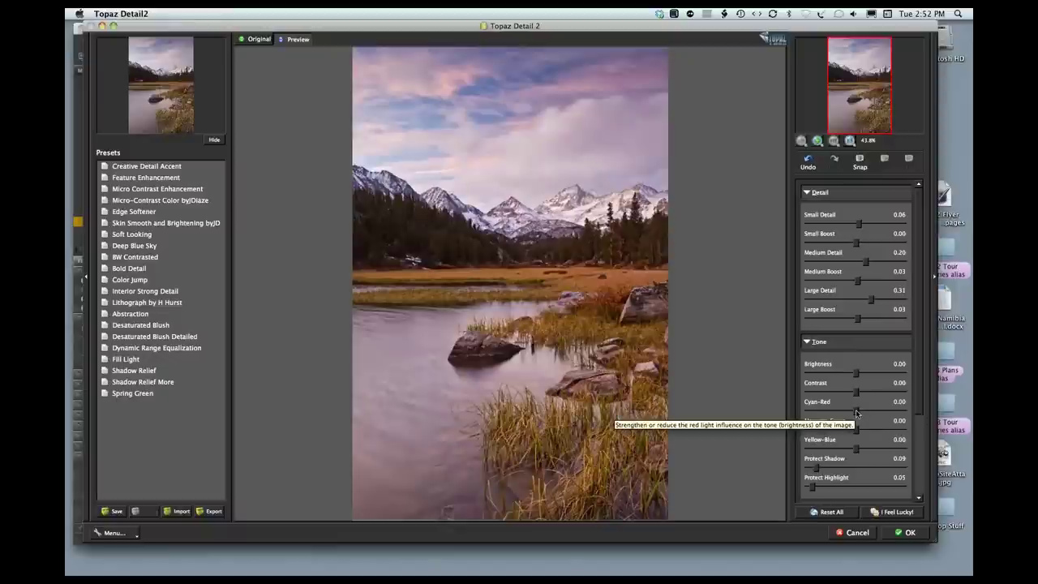
pyautogui.moveTo(856, 413); pyautogui.dragTo(863, 414)
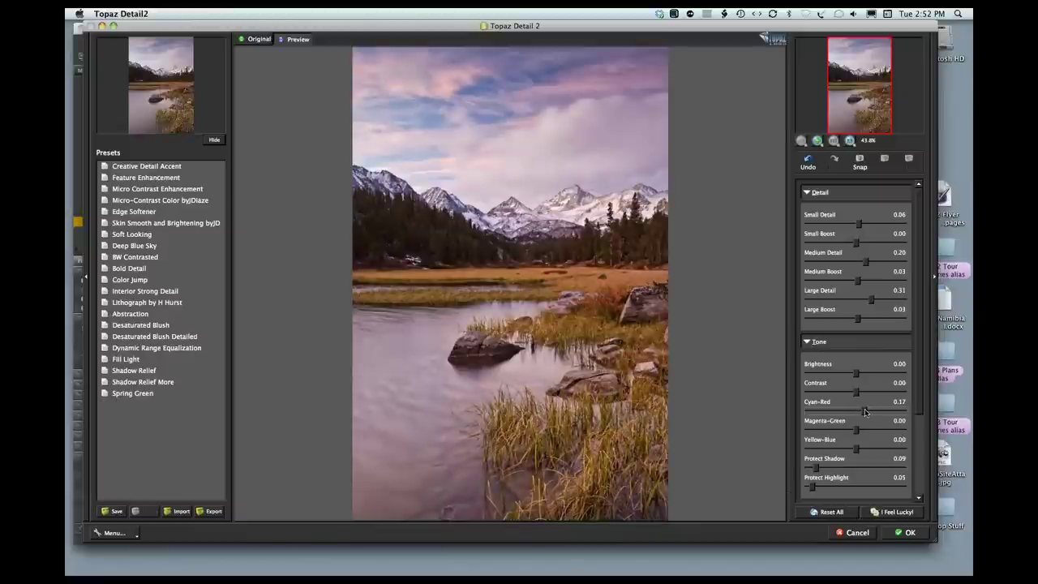
pyautogui.moveTo(864, 412); pyautogui.dragTo(836, 411)
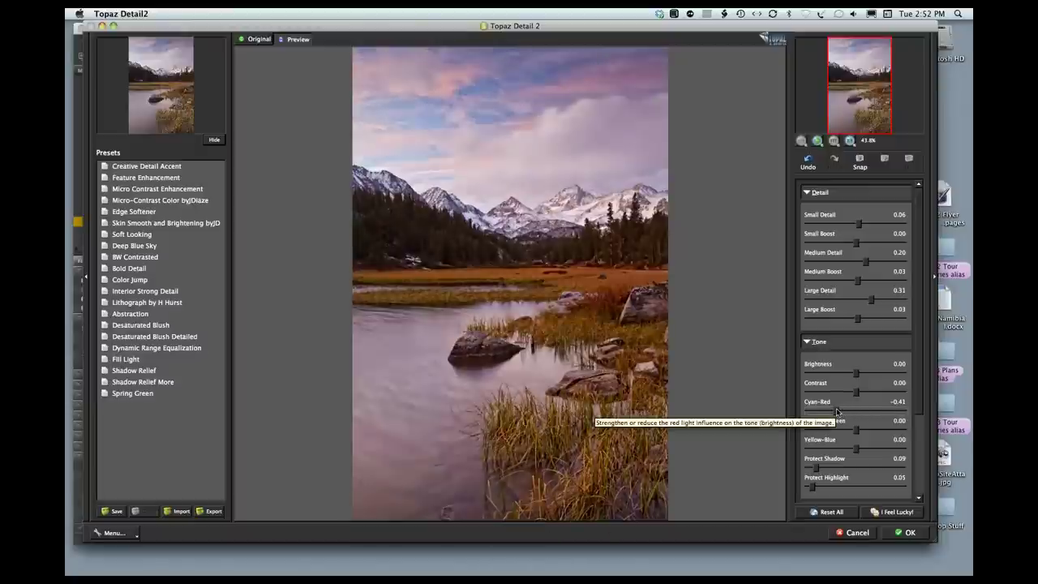
pyautogui.moveTo(836, 412); pyautogui.dragTo(856, 412)
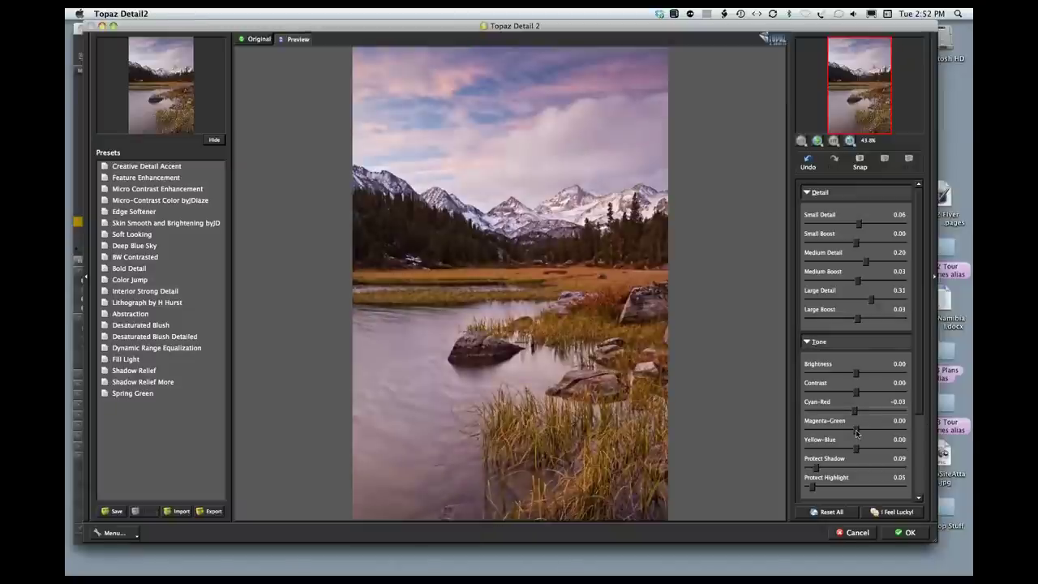
# Try the Magenta-Green tone at -0.17, return it to -0.01 and Cyan-Red to 0.00, and compare with the original.
pyautogui.click(857, 430)
pyautogui.moveTo(857, 430)
pyautogui.mouseDown()
pyautogui.moveTo(866, 430)
pyautogui.moveTo(847, 431)
pyautogui.mouseUp()
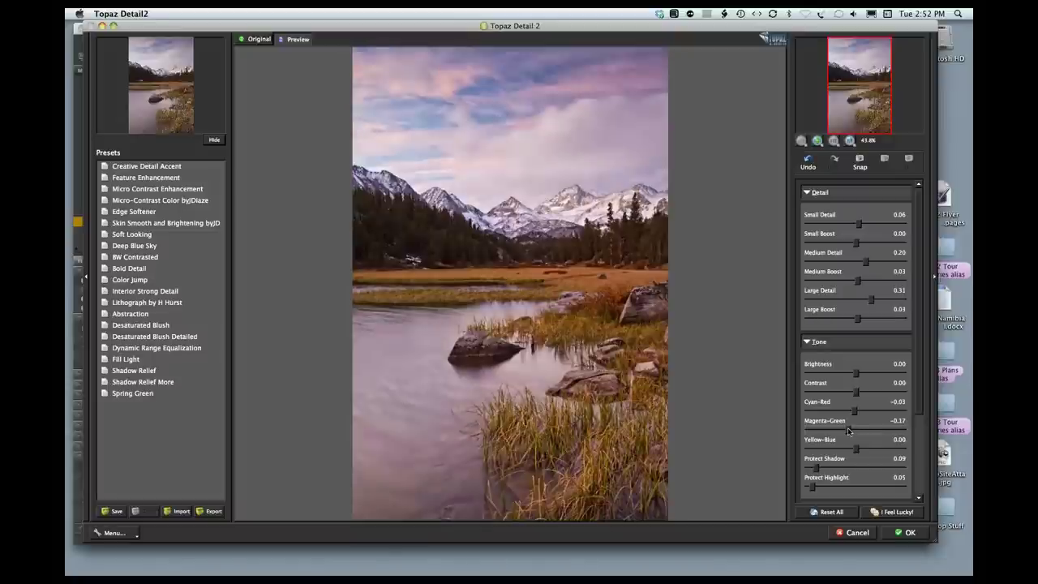
pyautogui.moveTo(848, 430); pyautogui.dragTo(857, 413)
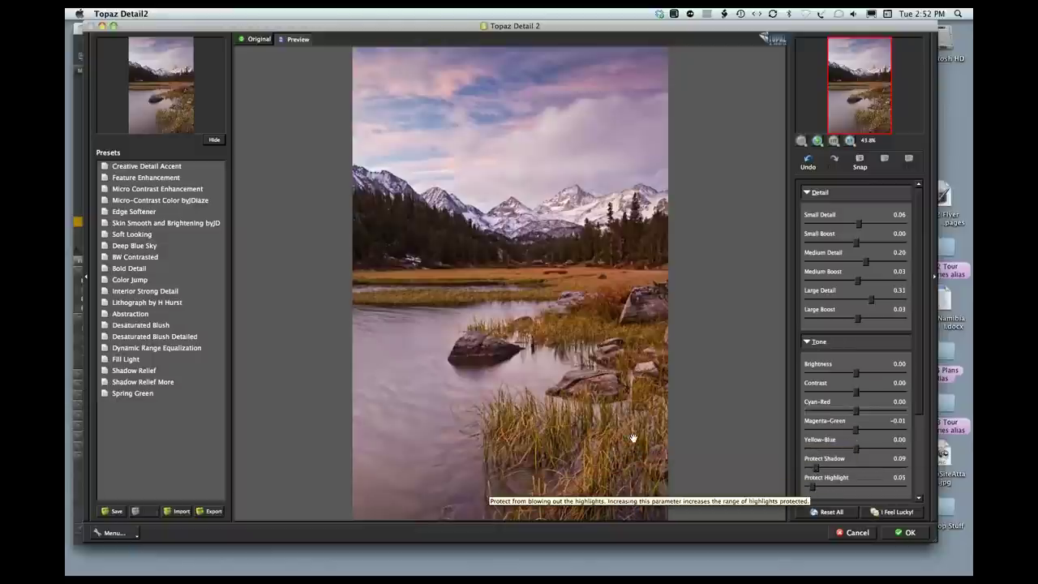
pyautogui.click(607, 396)
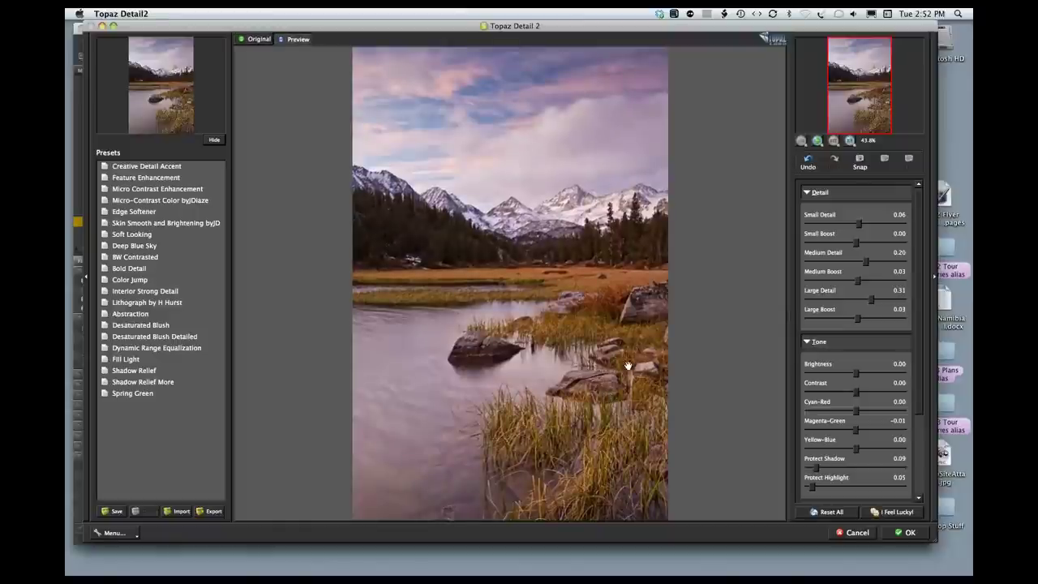
pyautogui.click(628, 366)
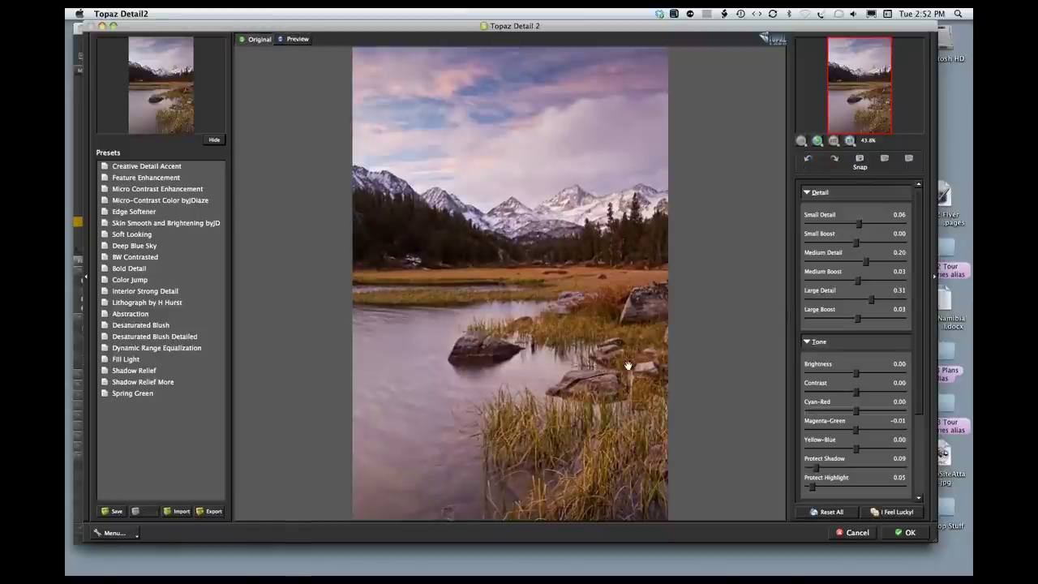
# Lower Medium Detail to 0.12 and Large Detail to 0.20, and compare the lake preview with the original.
pyautogui.click(864, 264)
pyautogui.moveTo(864, 265); pyautogui.dragTo(861, 264)
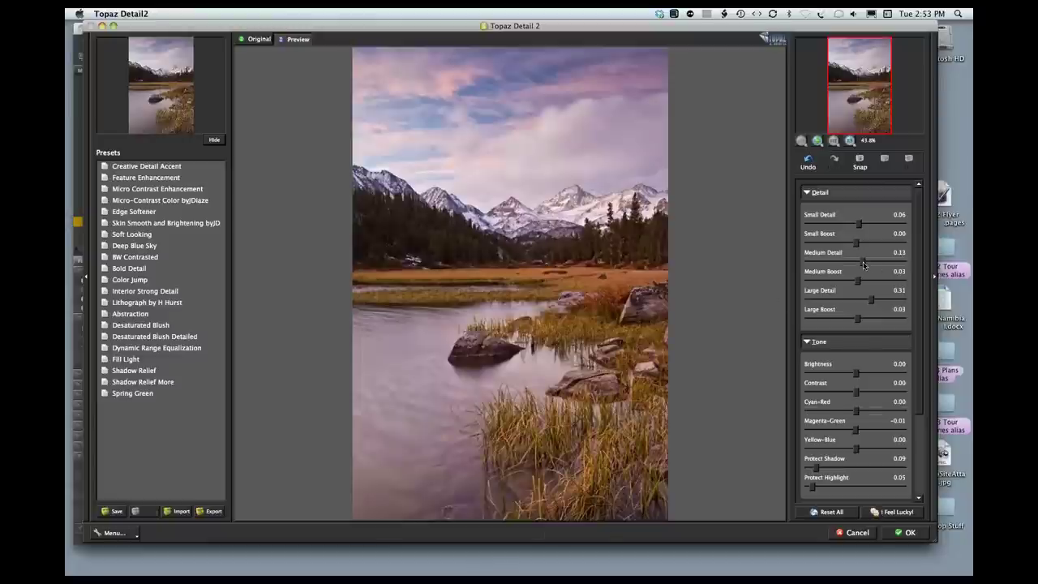
pyautogui.moveTo(872, 301); pyautogui.dragTo(865, 301)
pyautogui.click(556, 319)
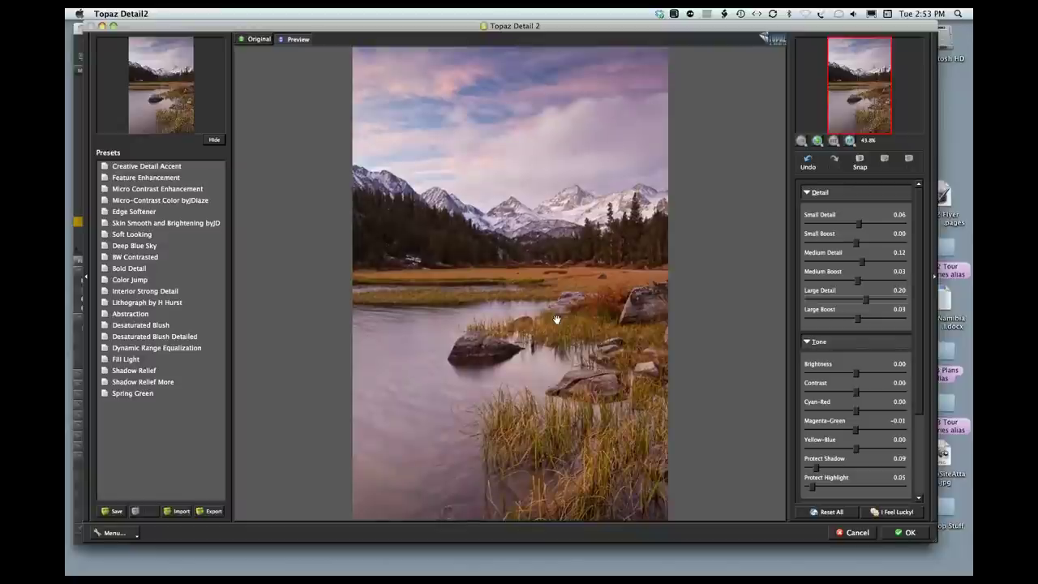
# Cancel the Topaz Detail 2 filter edits and close the mountain lake photo without saving changes.
pyautogui.click(857, 532)
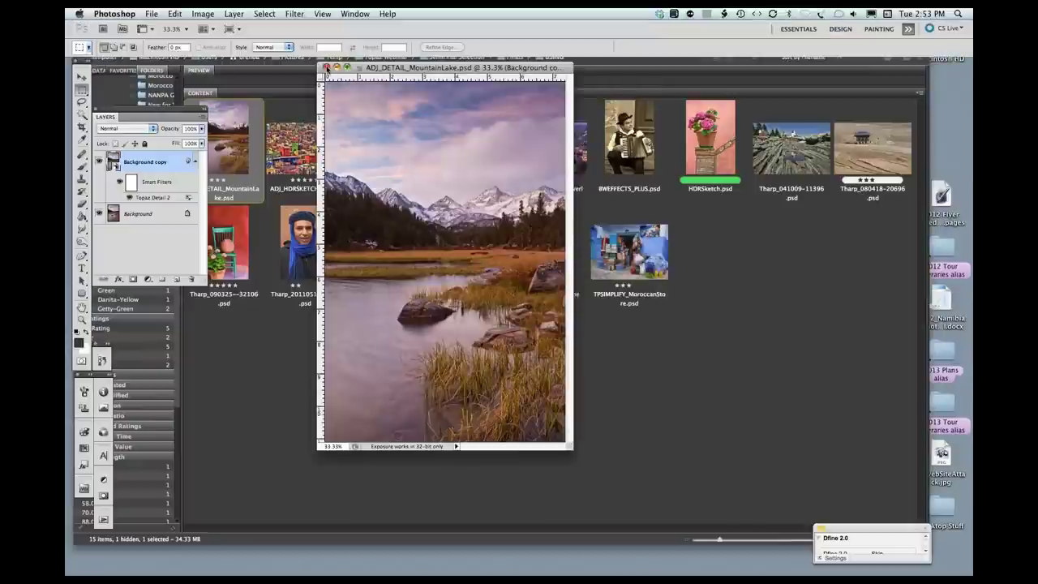
pyautogui.click(326, 68)
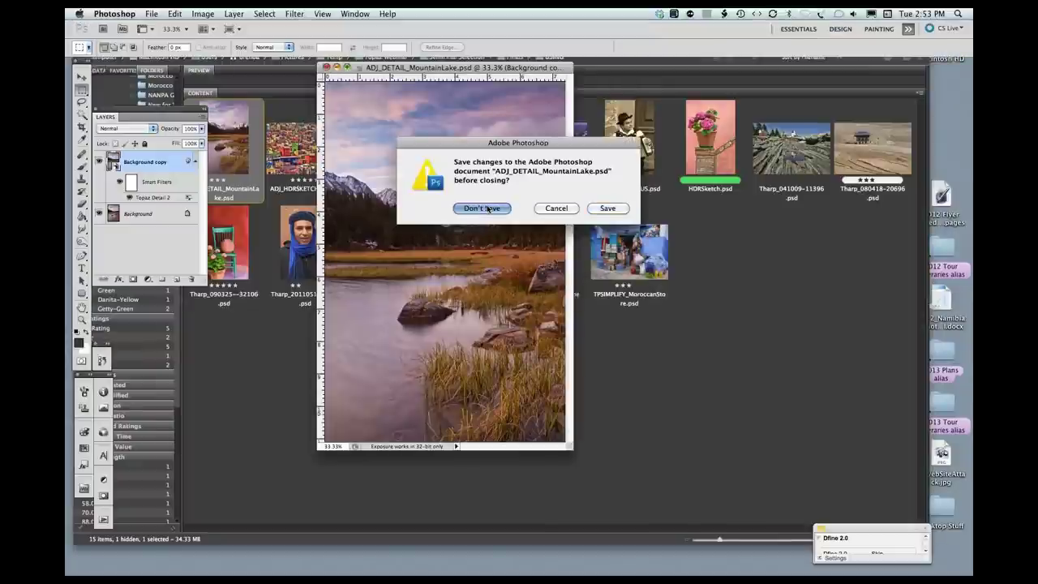
pyautogui.click(486, 208)
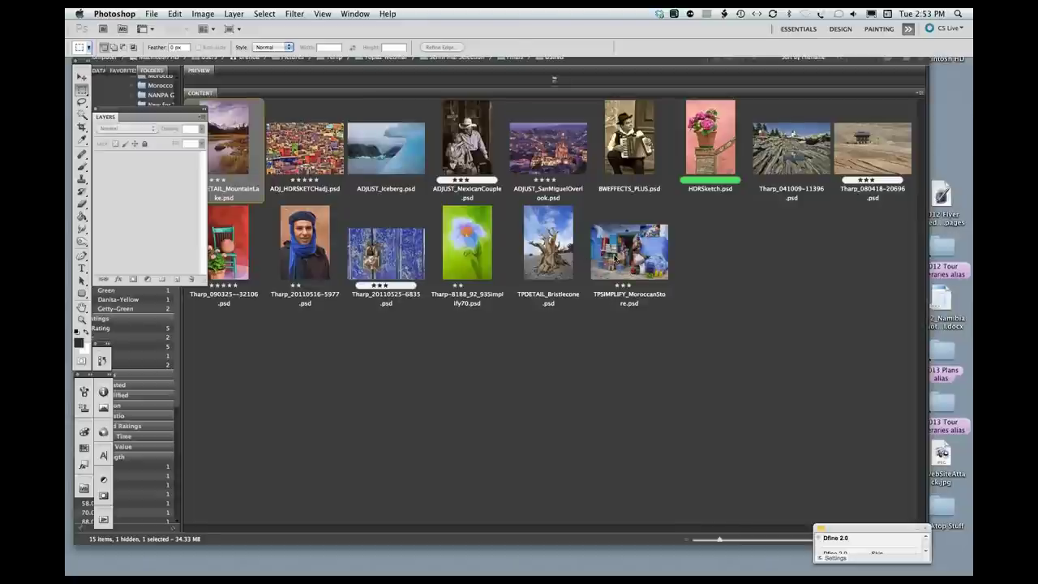
# Open the blue flower Simplify photo and compare it with and without the SIMP_Watercoloradj layer, leaving the layer hidden.
pyautogui.doubleClick(478, 255)
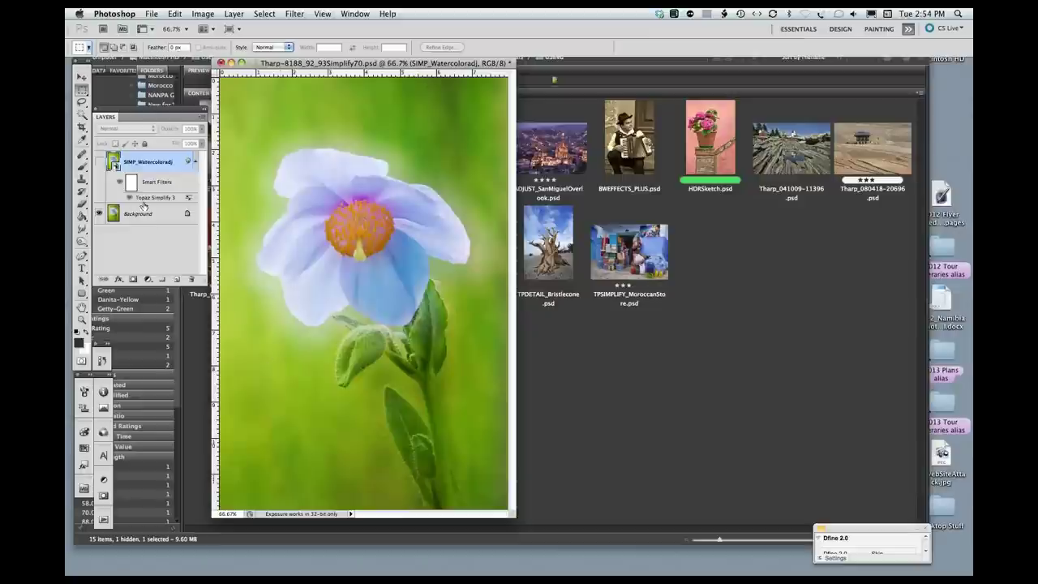
pyautogui.click(99, 162)
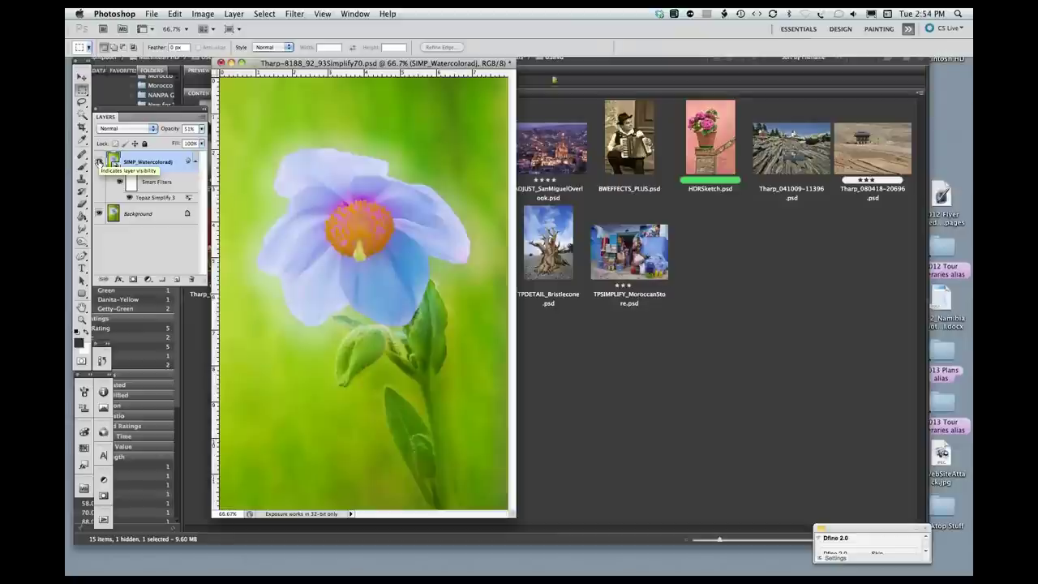
pyautogui.click(99, 162)
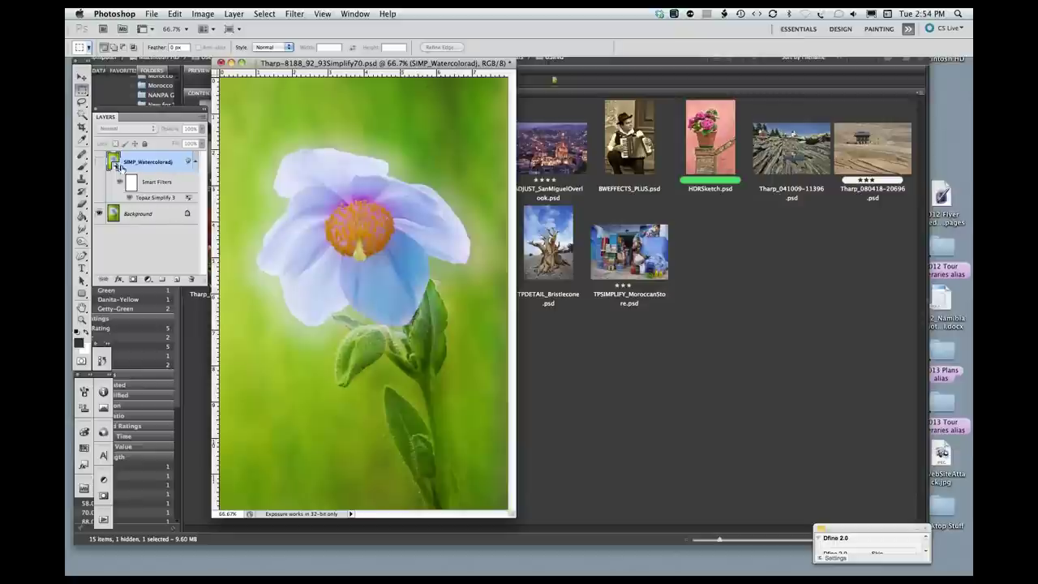
# Duplicate the flower's Background layer and open Topaz Simplify 3 on the copy.
pyautogui.click(201, 209)
pyautogui.press('super+j')
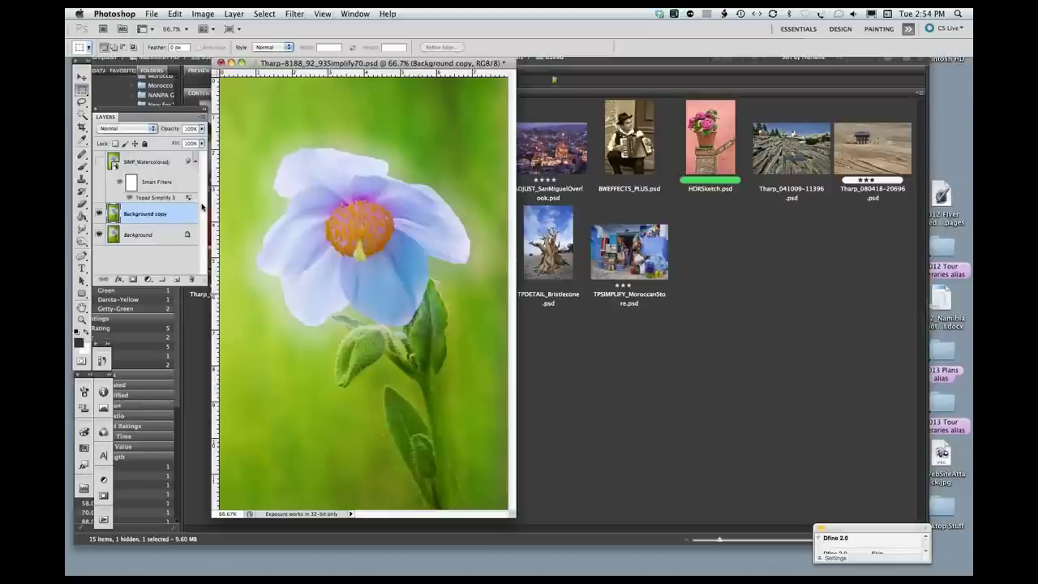
pyautogui.click(295, 14)
pyautogui.moveTo(315, 306)
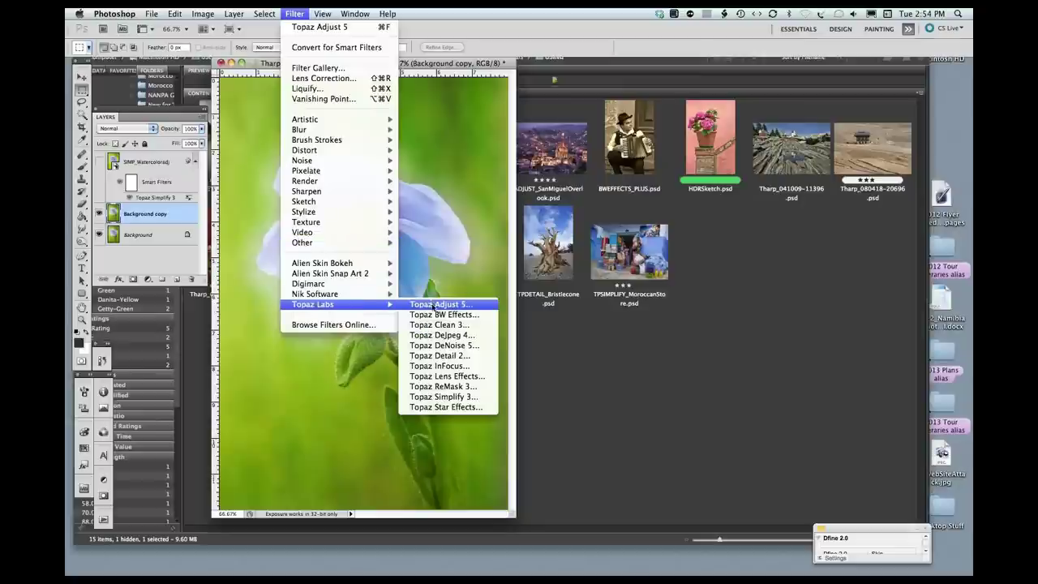
pyautogui.click(447, 397)
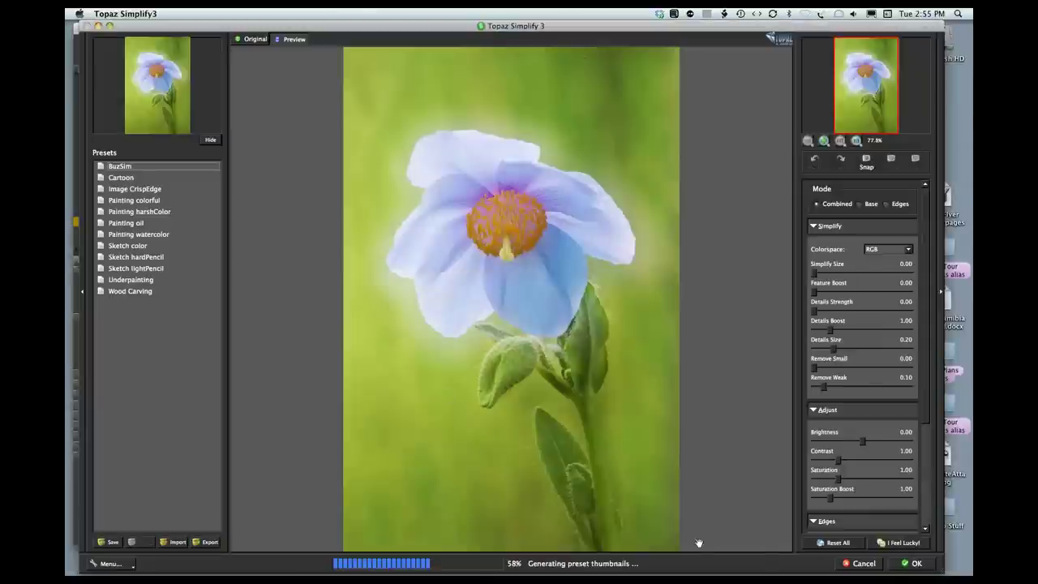
# Apply the Painting watercolor preset from reset settings and set Simplify Size to 0.09 after trying 0.11, 0.87 and 0.07.
pyautogui.click(840, 544)
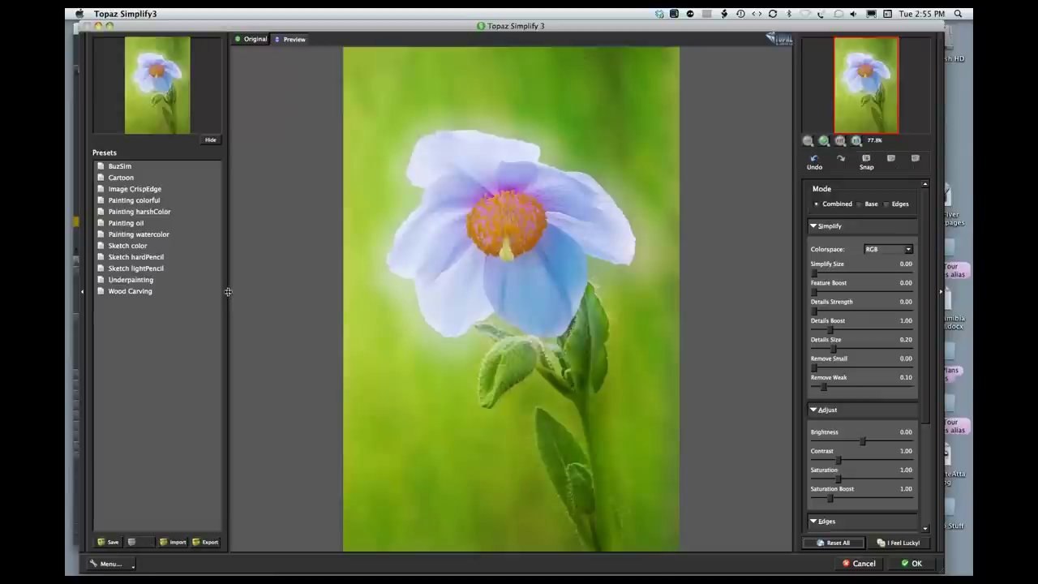
pyautogui.click(158, 237)
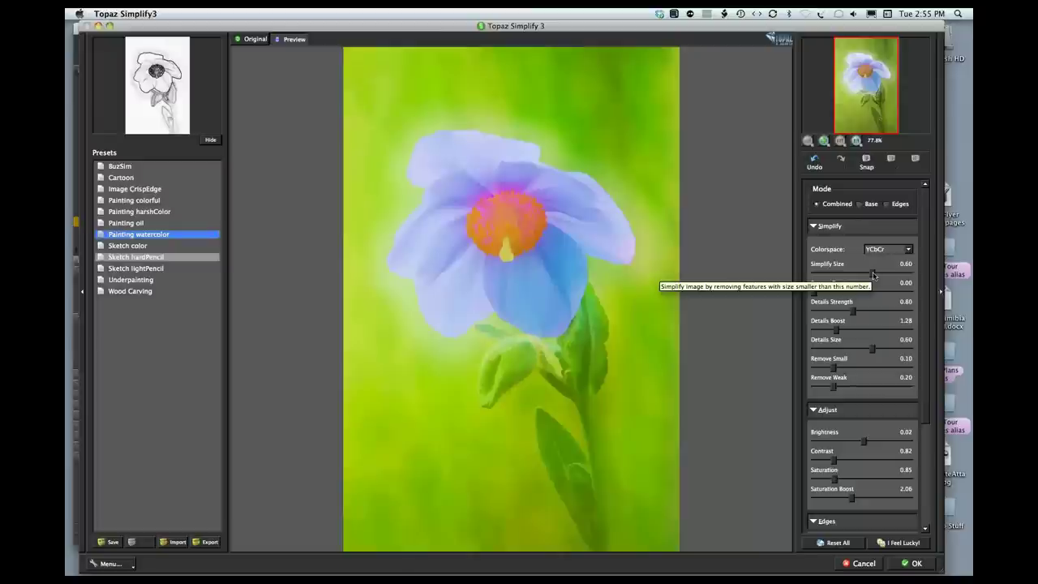
pyautogui.moveTo(872, 275); pyautogui.dragTo(826, 276)
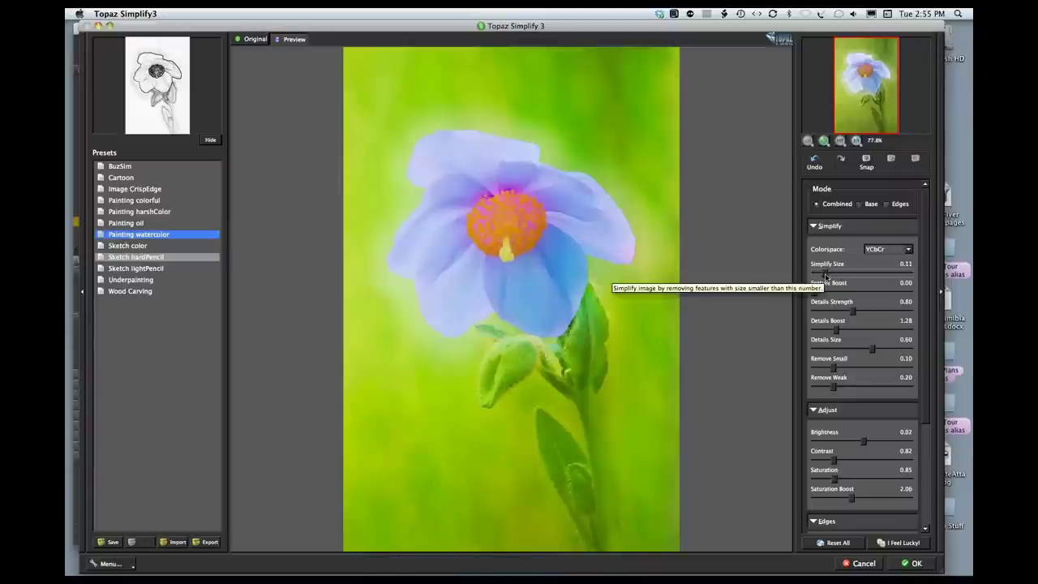
pyautogui.moveTo(825, 278); pyautogui.dragTo(898, 275)
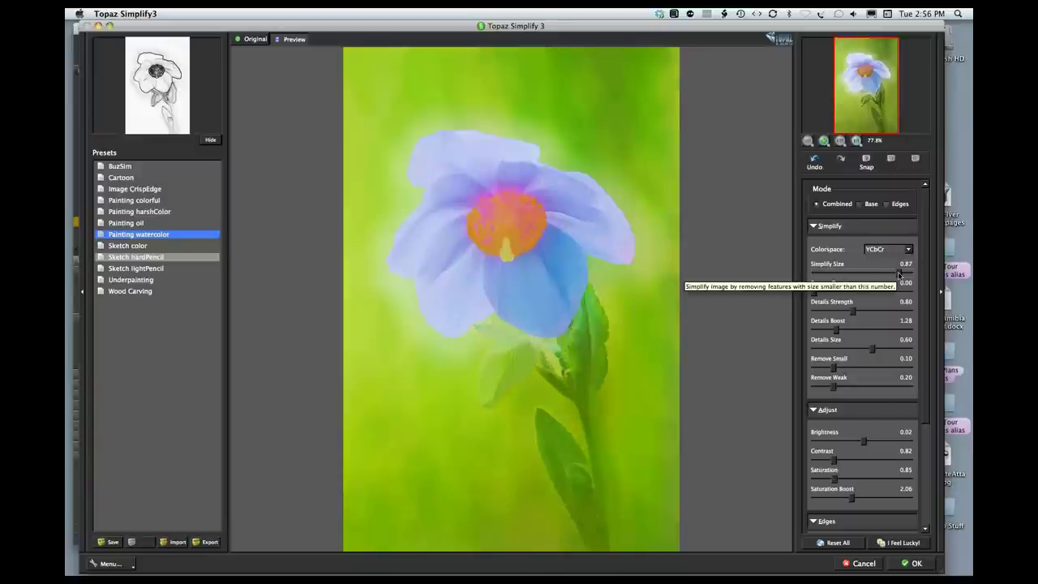
pyautogui.moveTo(897, 276); pyautogui.dragTo(820, 277)
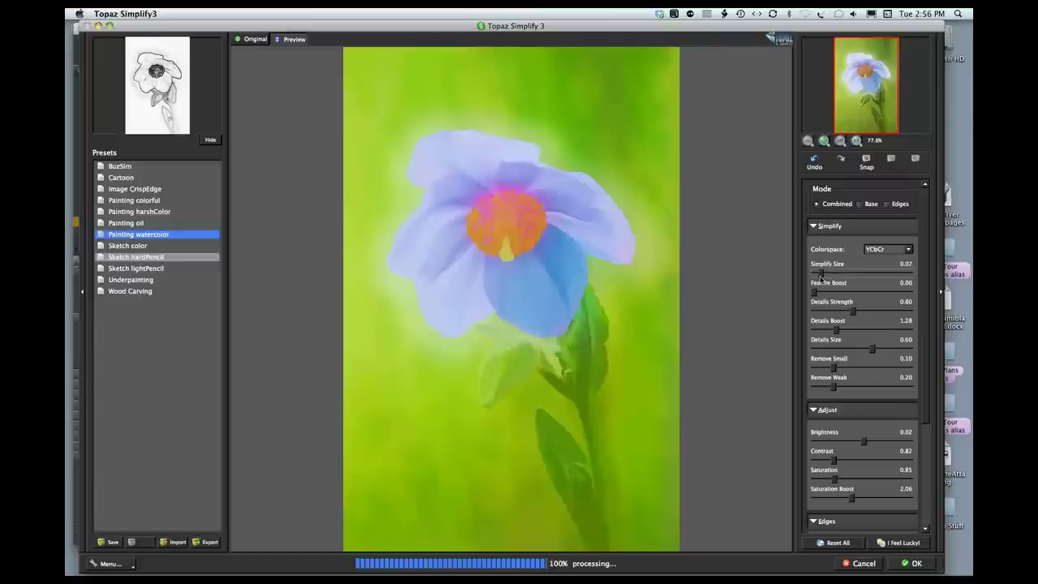
pyautogui.moveTo(820, 277); pyautogui.dragTo(821, 276)
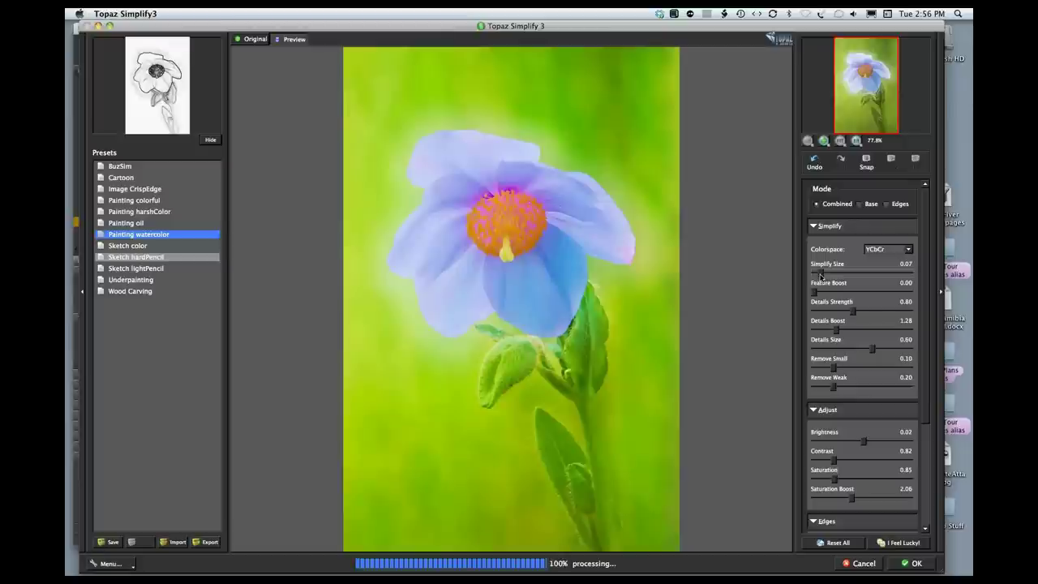
pyautogui.moveTo(821, 277); pyautogui.dragTo(824, 276)
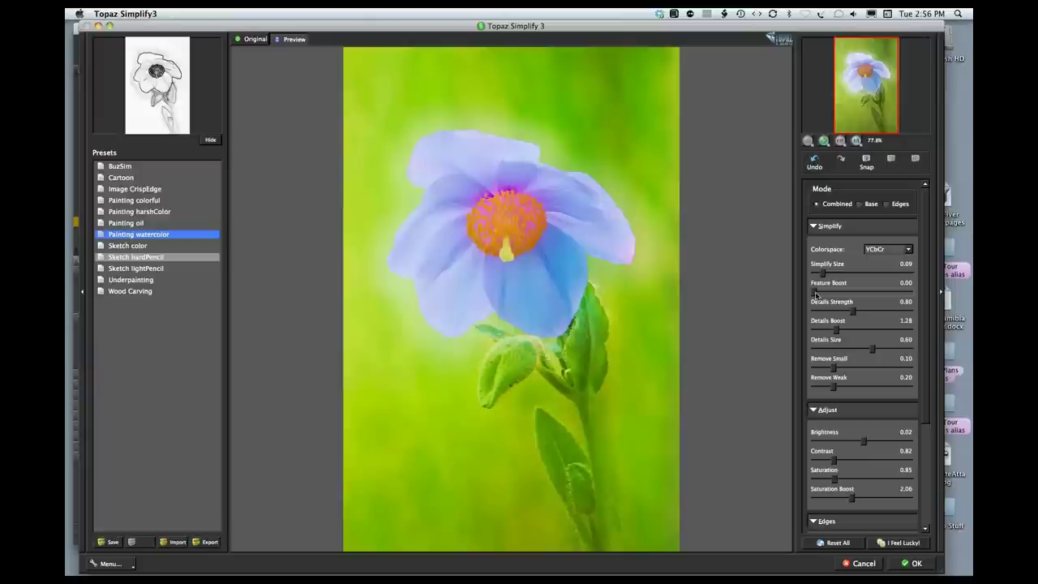
# Try Feature Boost at 0.50, 1.78 and 1.39, compare with the original, and set it to 1.17.
pyautogui.moveTo(816, 294); pyautogui.dragTo(821, 296)
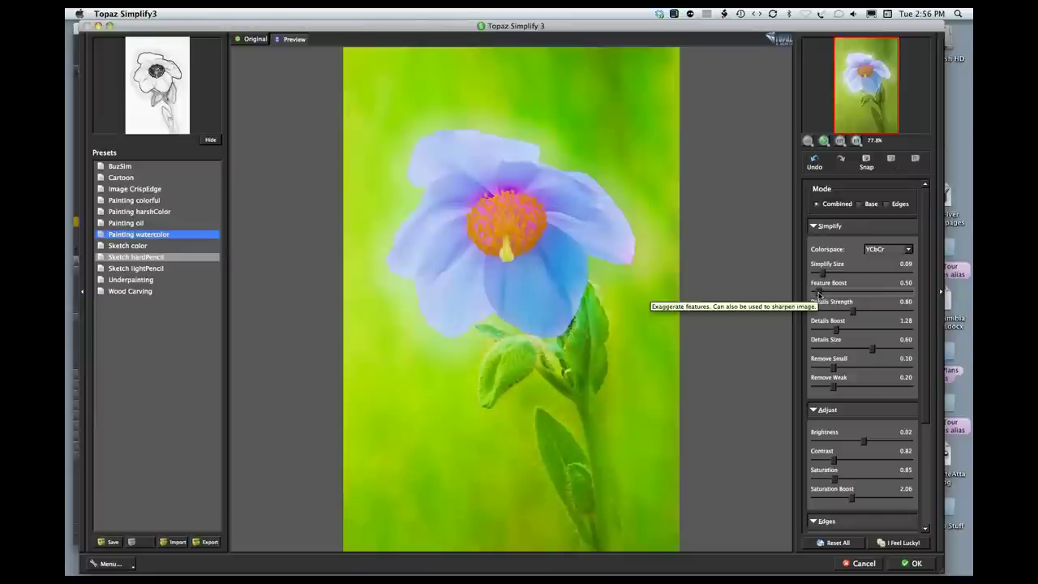
pyautogui.moveTo(819, 295); pyautogui.dragTo(831, 294)
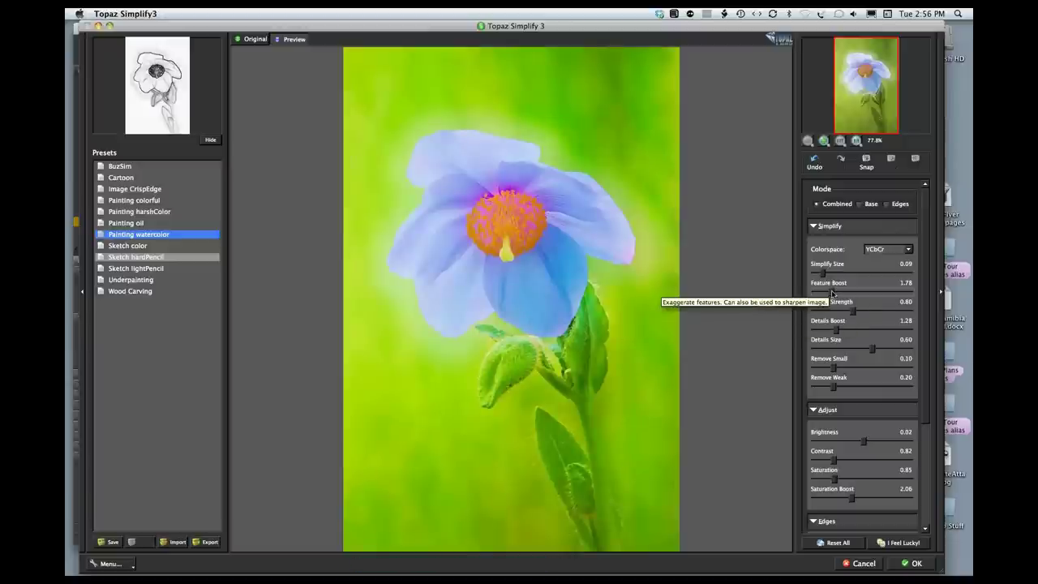
pyautogui.moveTo(832, 294); pyautogui.dragTo(828, 293)
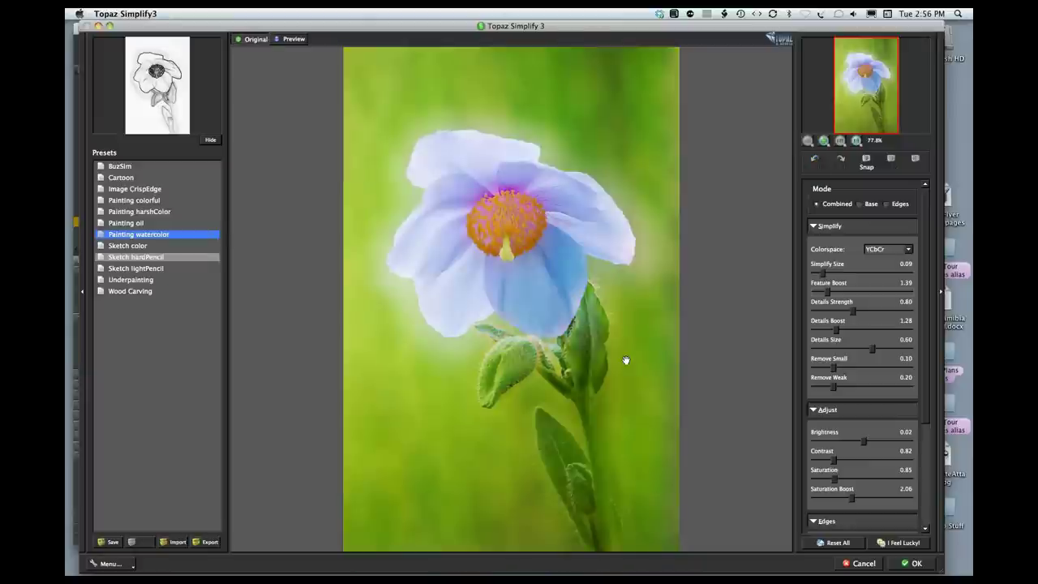
pyautogui.click(625, 360)
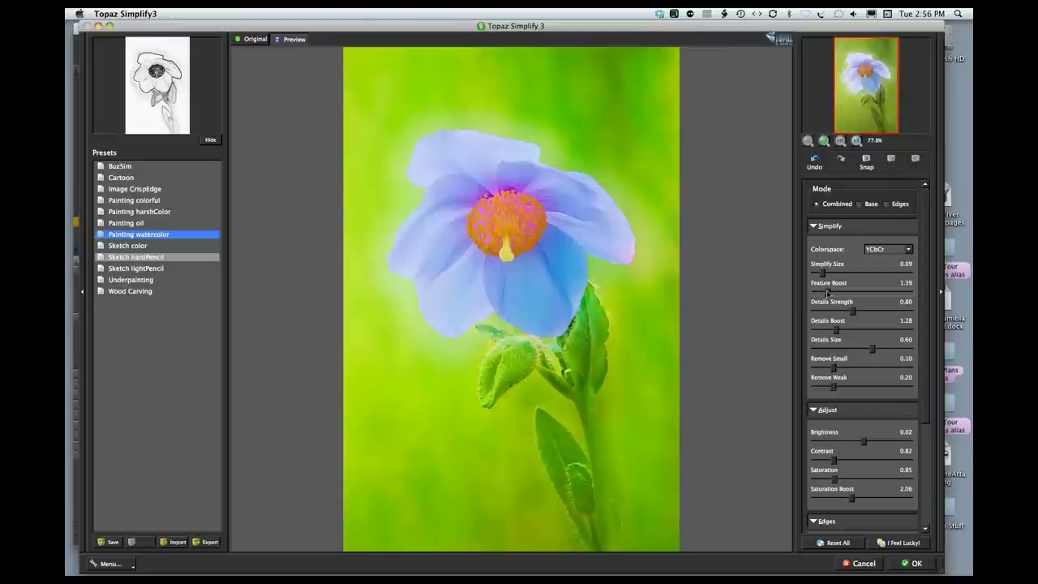
pyautogui.moveTo(827, 292); pyautogui.dragTo(825, 293)
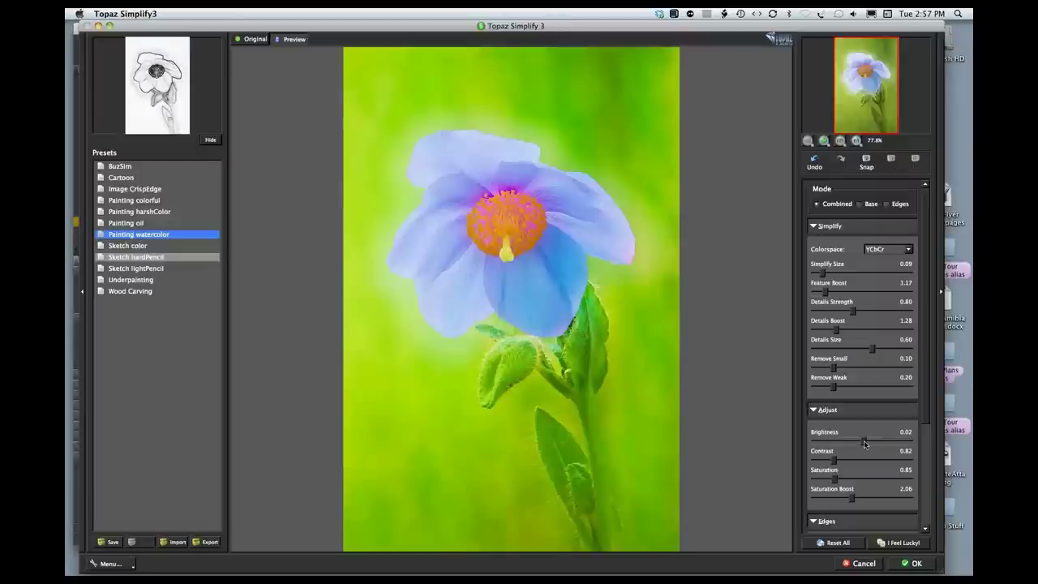
# Set the flower's Brightness to -0.01 after trying -0.03, and apply the Simplify filter.
pyautogui.moveTo(865, 443); pyautogui.dragTo(861, 443)
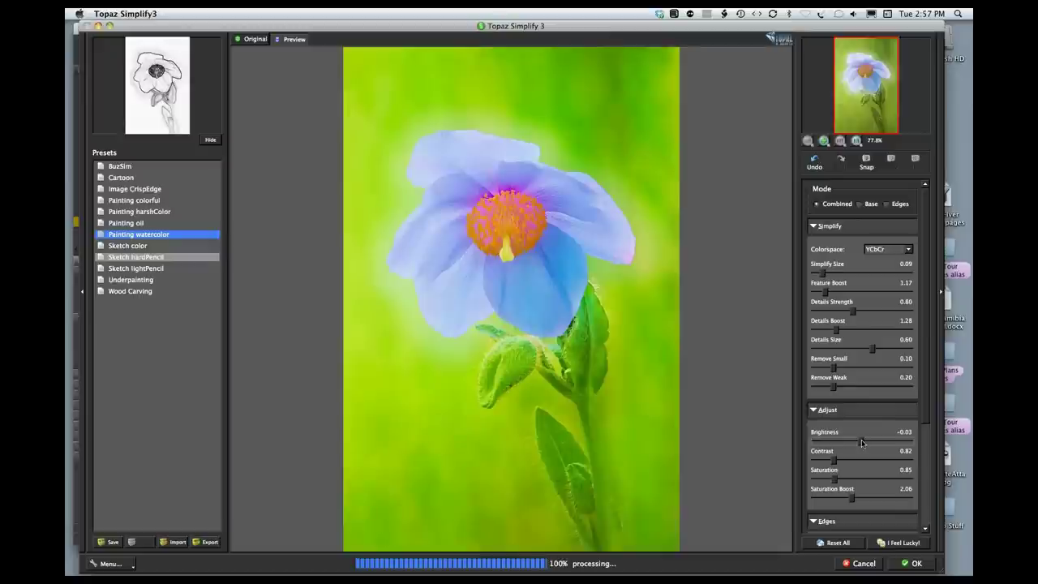
pyautogui.moveTo(861, 443); pyautogui.dragTo(863, 442)
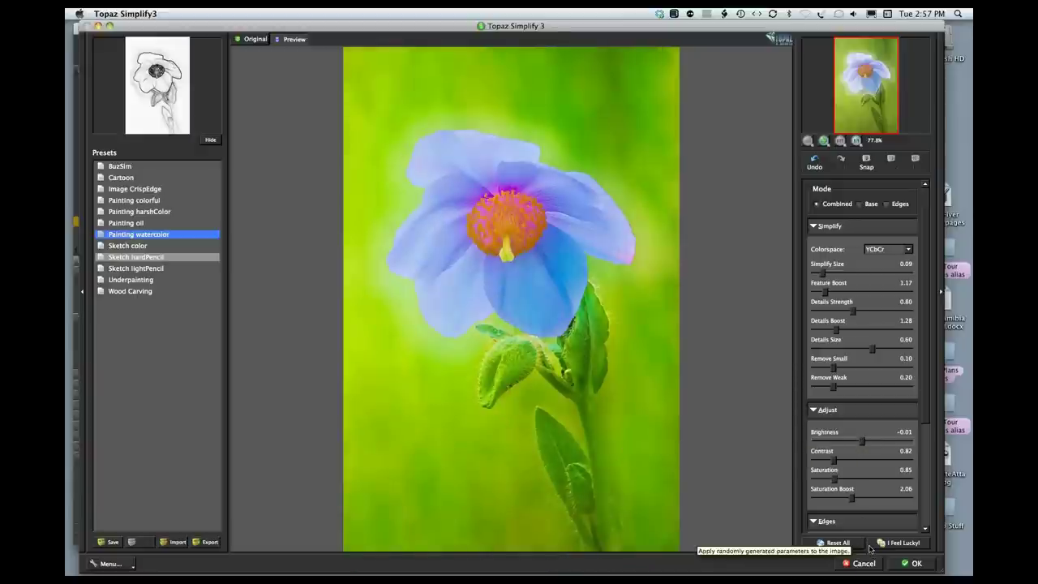
pyautogui.click(916, 563)
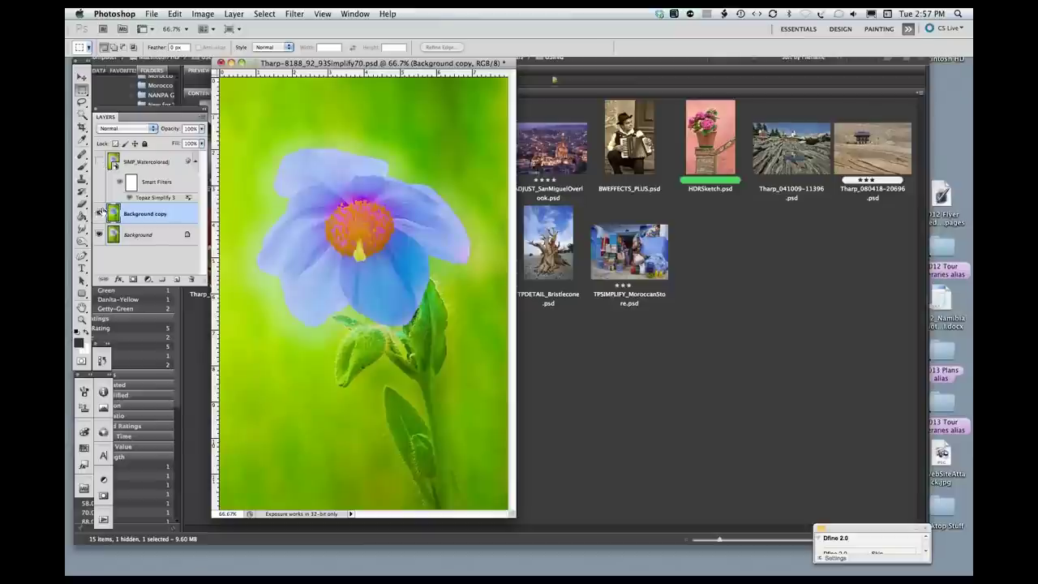
# Lower the Background copy layer's opacity to 65% in full-screen view and compare the flower with and without the layer.
pyautogui.click(99, 213)
pyautogui.click(99, 213)
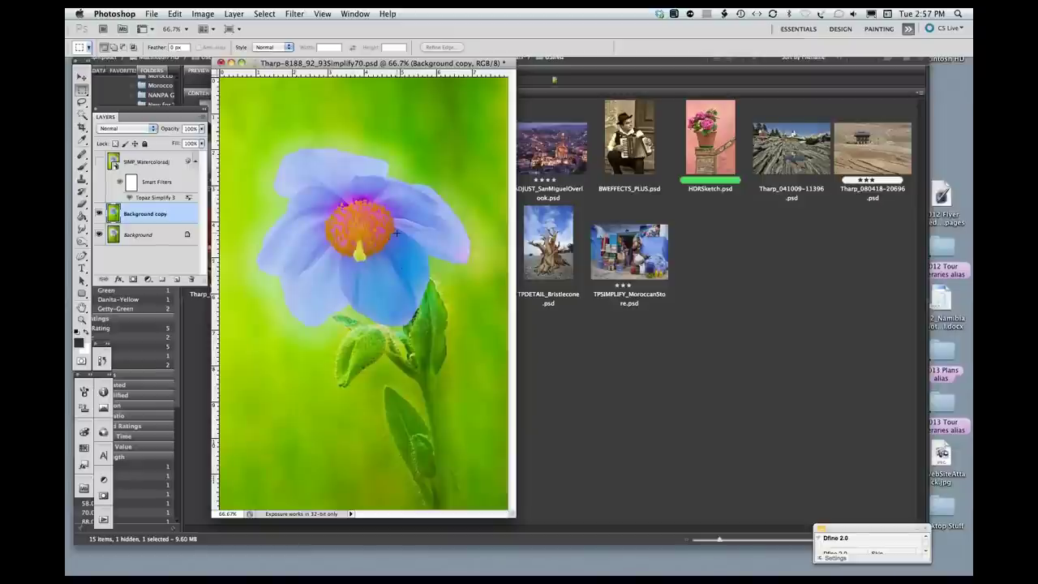
pyautogui.press('f')
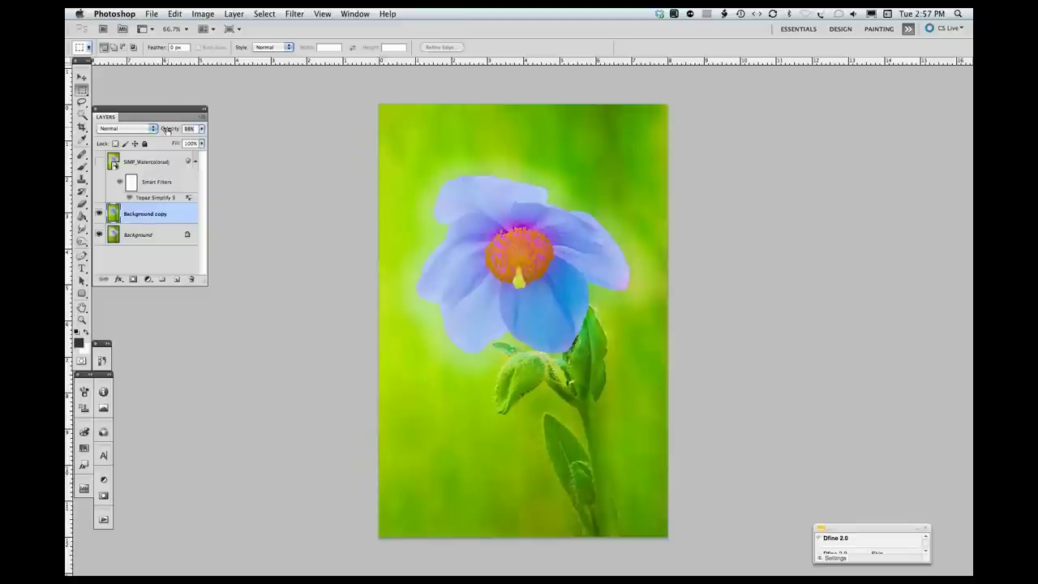
pyautogui.moveTo(167, 130)
pyautogui.mouseDown()
pyautogui.moveTo(129, 130)
pyautogui.moveTo(149, 129)
pyautogui.mouseUp()
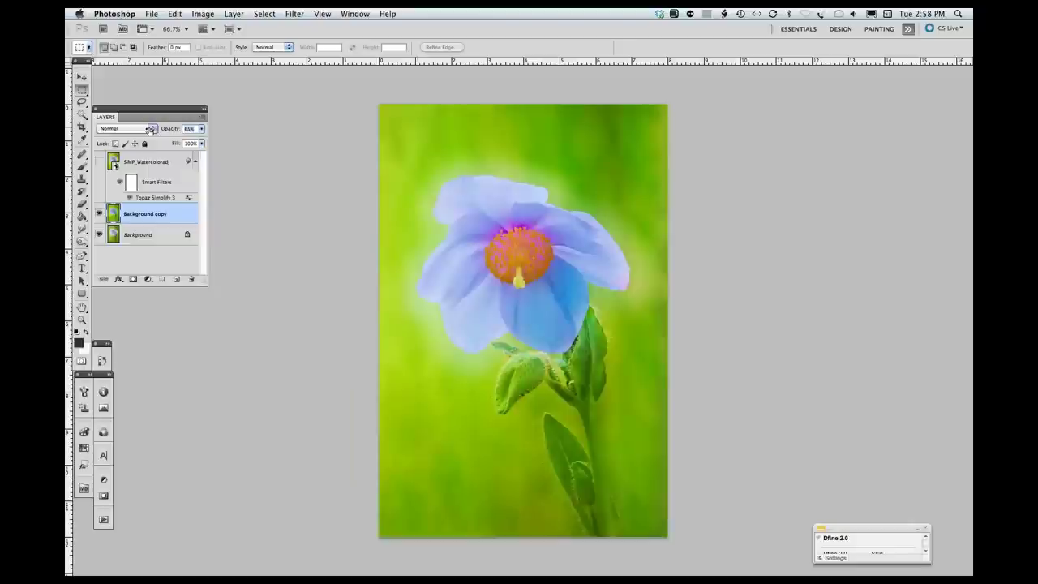
pyautogui.click(98, 213)
pyautogui.click(98, 214)
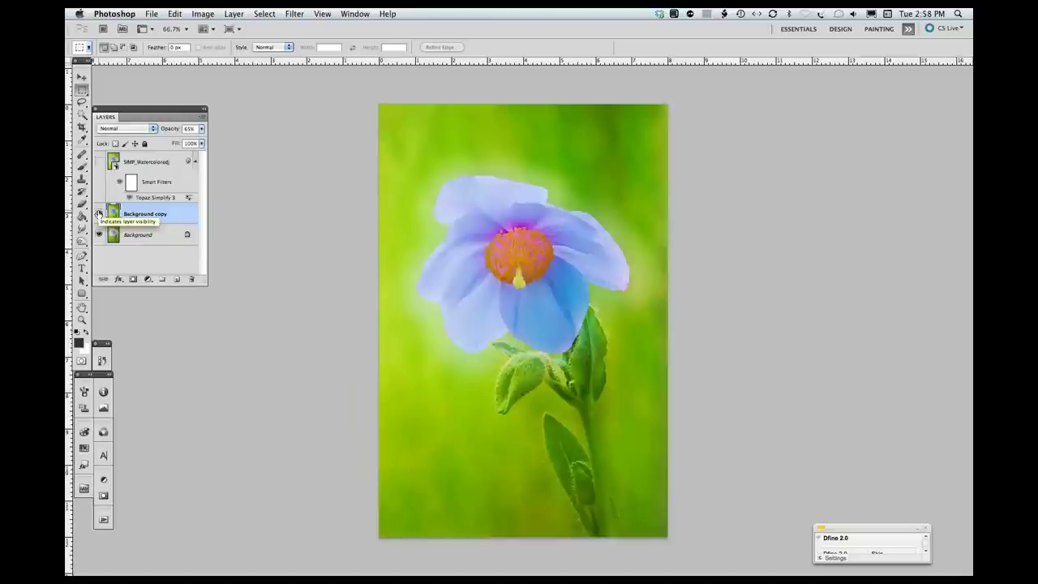
pyautogui.click(98, 213)
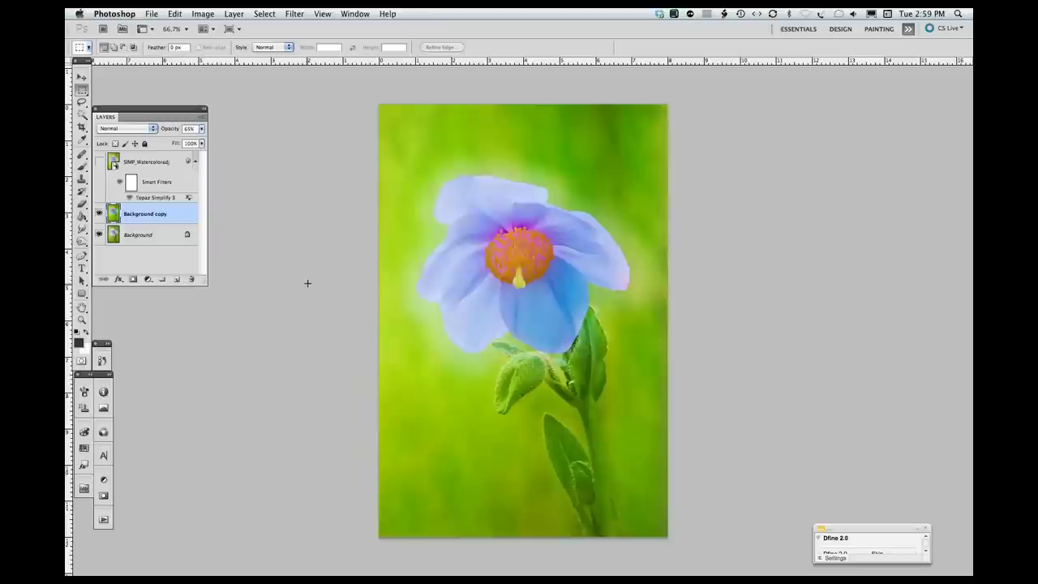
# Switch to the TPSIMPLIFY_MoroccanStore photo and compare it with and without the ADJ_SIMP_OIL and Adjust layers.
pyautogui.press('super+w')
pyautogui.click(505, 209)
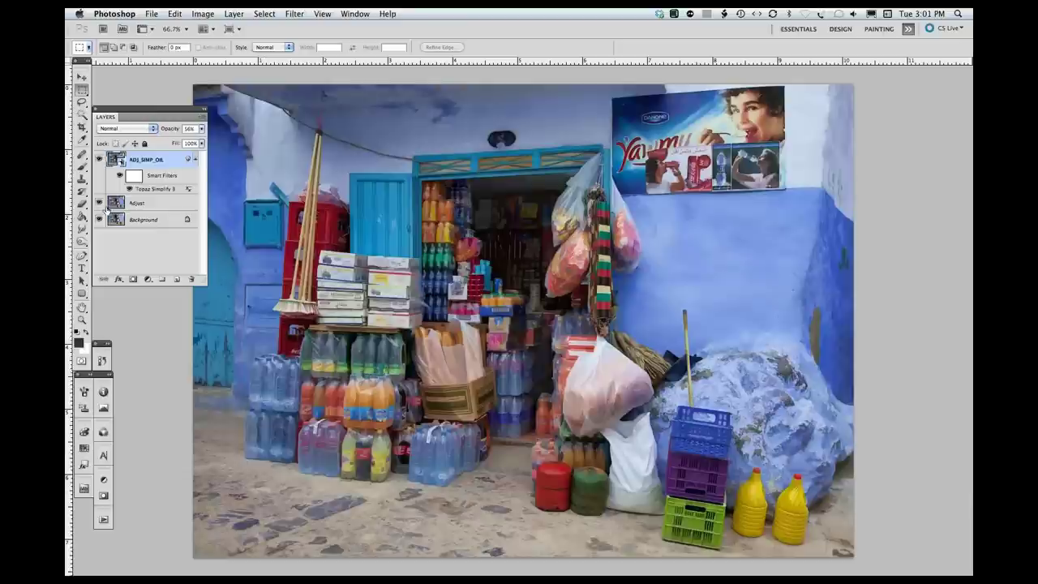
pyautogui.click(99, 159)
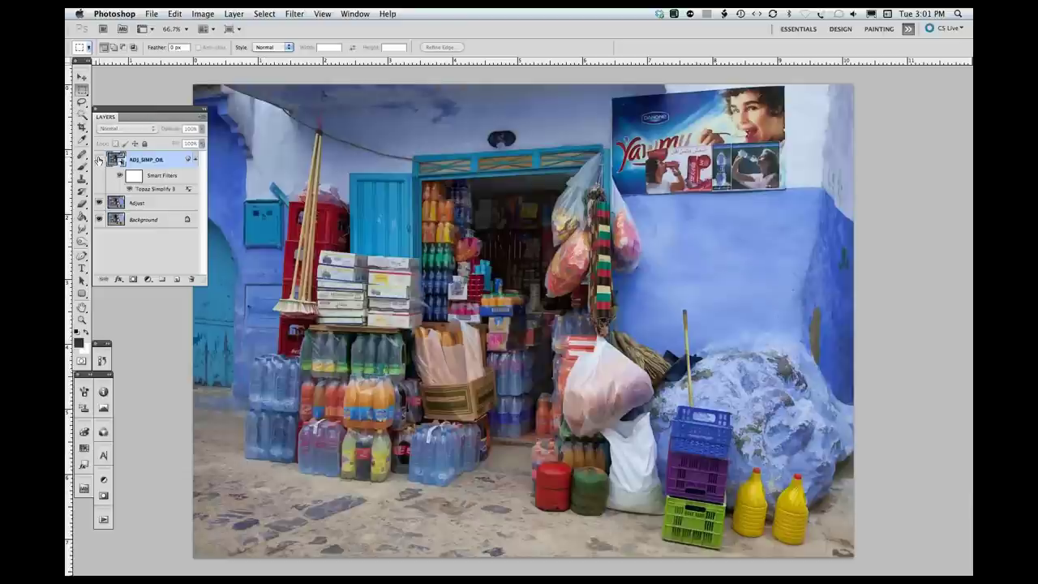
pyautogui.click(99, 202)
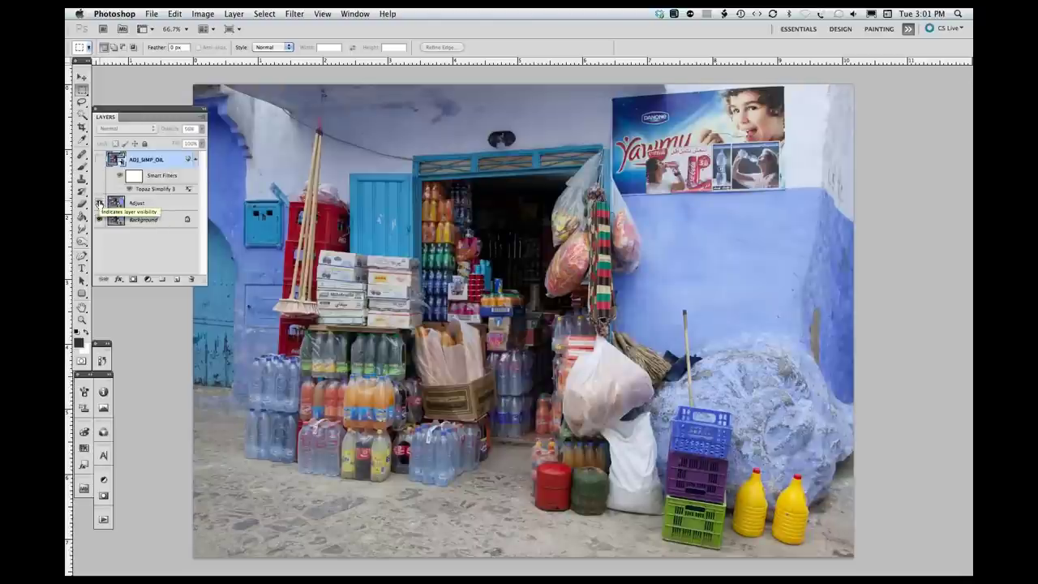
pyautogui.click(99, 203)
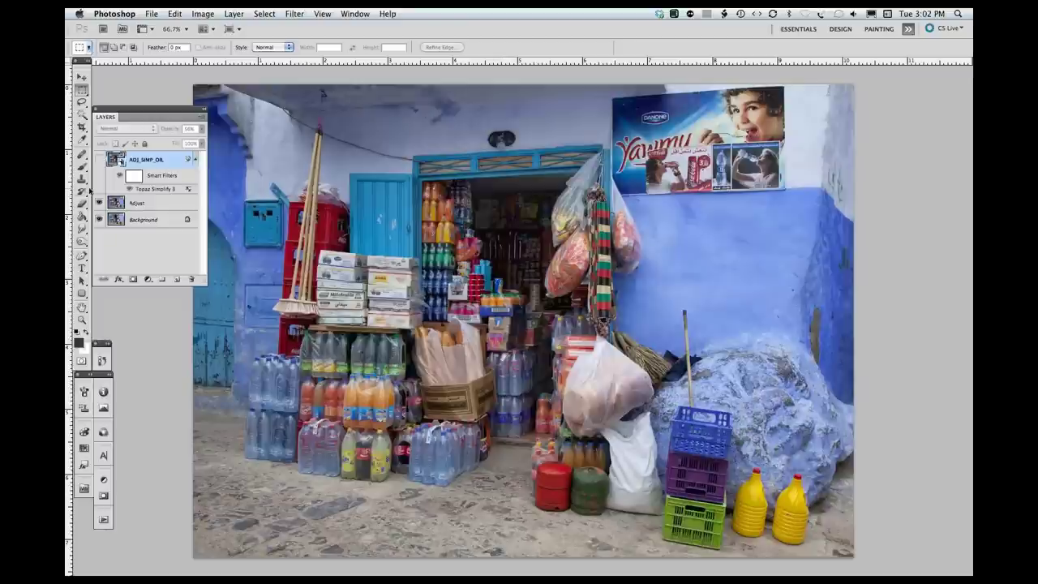
pyautogui.click(98, 162)
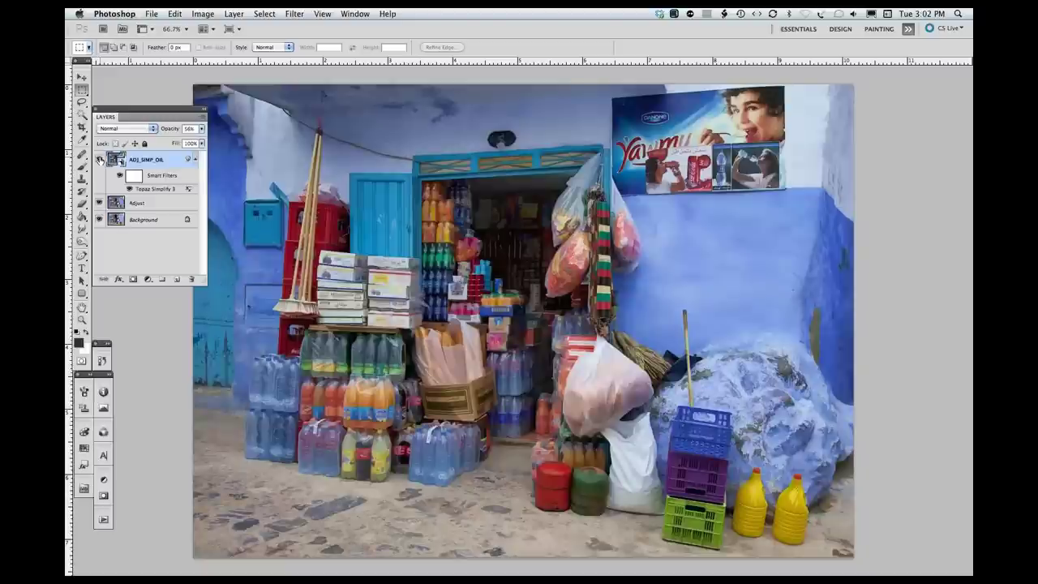
# Reopen the ADJ_SIMP_OIL layer's Topaz Simplify 3 filter, try Simplify Size at 0.41 and 0.33, and cancel the edits.
pyautogui.doubleClick(157, 189)
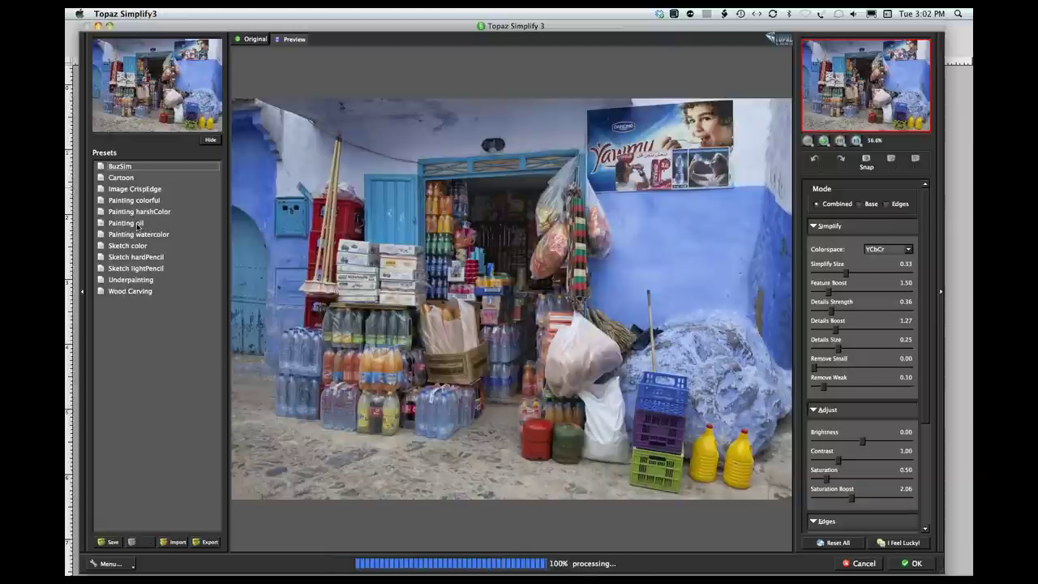
pyautogui.click(127, 245)
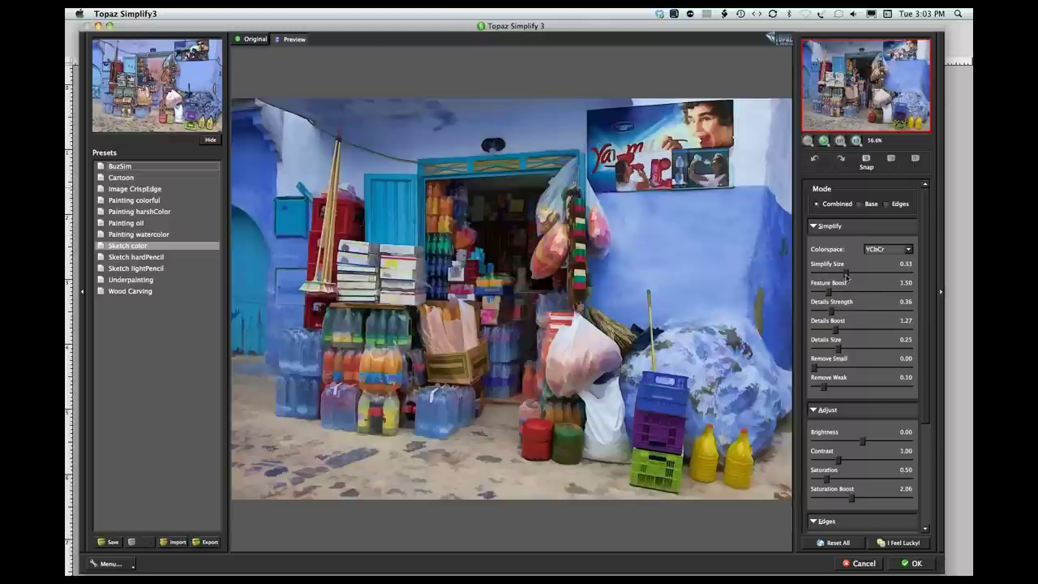
pyautogui.moveTo(849, 279); pyautogui.dragTo(855, 276)
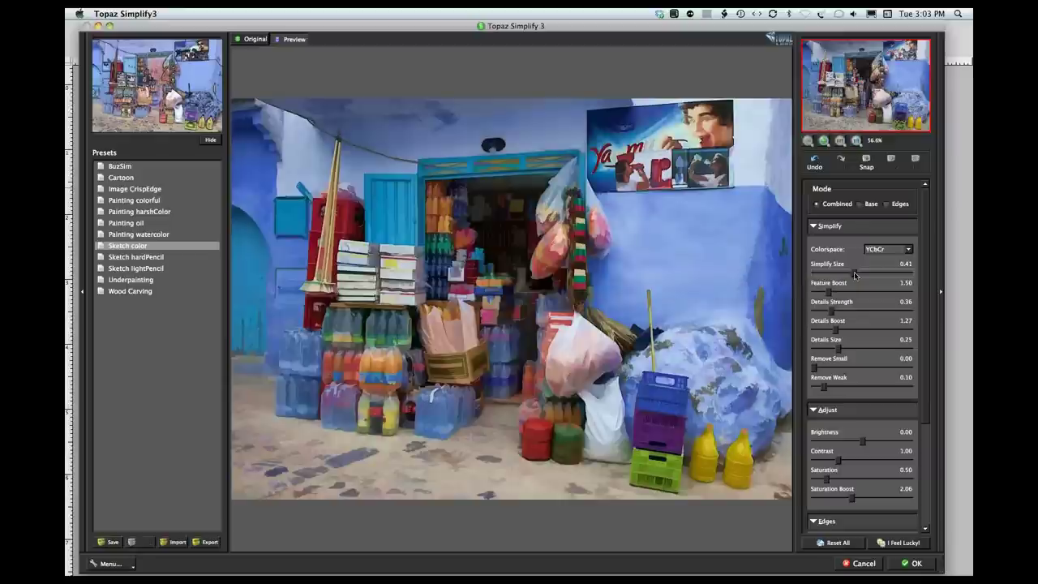
pyautogui.moveTo(853, 276); pyautogui.dragTo(846, 274)
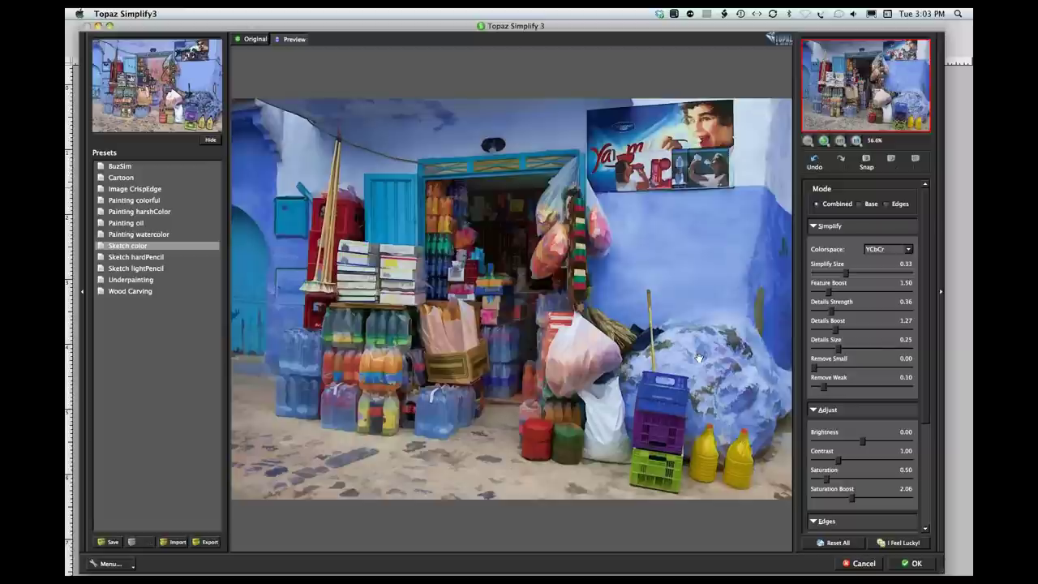
pyautogui.click(864, 563)
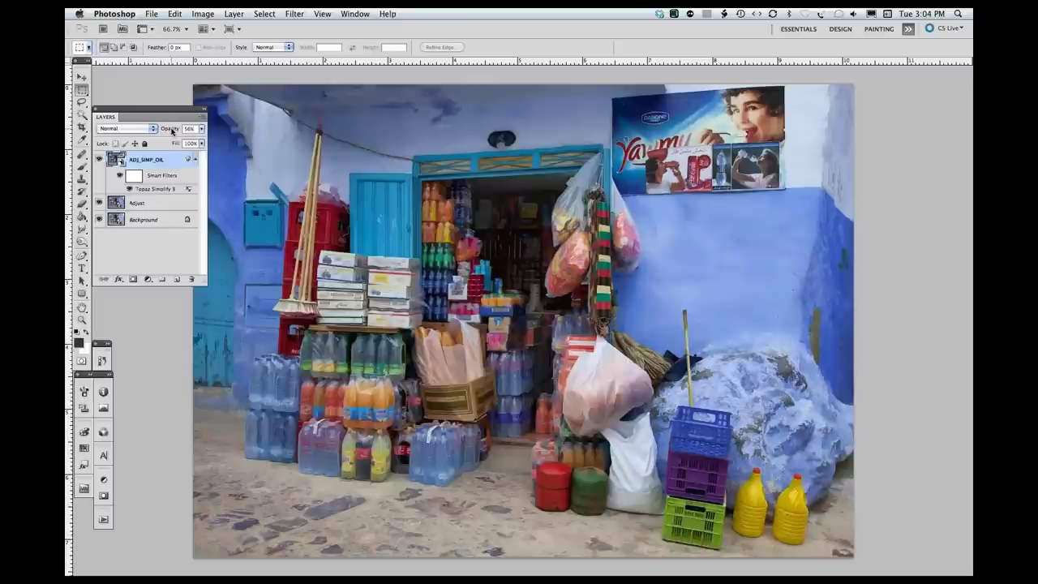
# Try the ADJ_SIMP_OIL layer at 100% opacity and reduce it to 50%.
pyautogui.moveTo(172, 130); pyautogui.dragTo(352, 134)
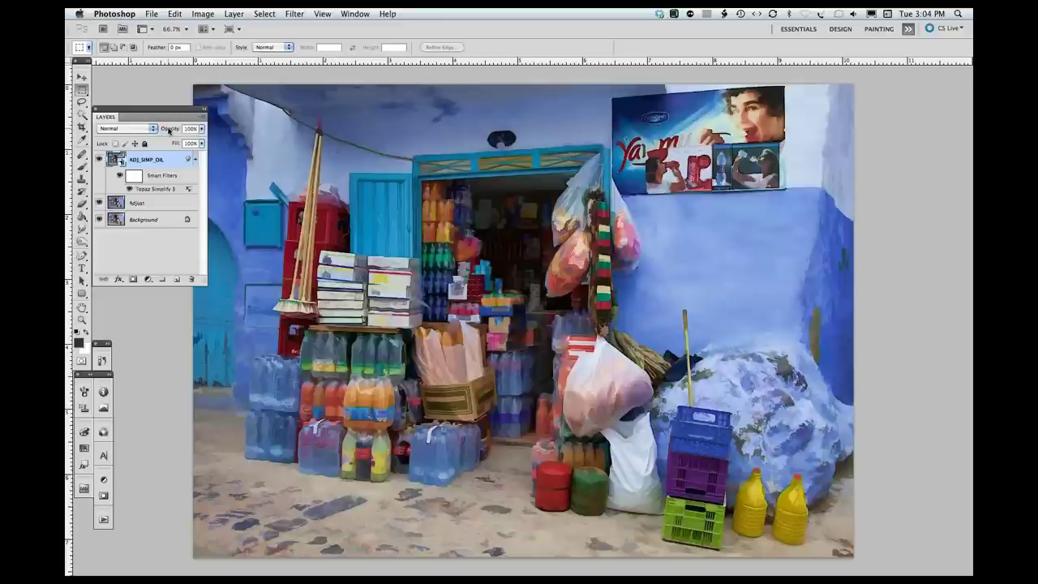
pyautogui.moveTo(171, 131); pyautogui.dragTo(155, 129)
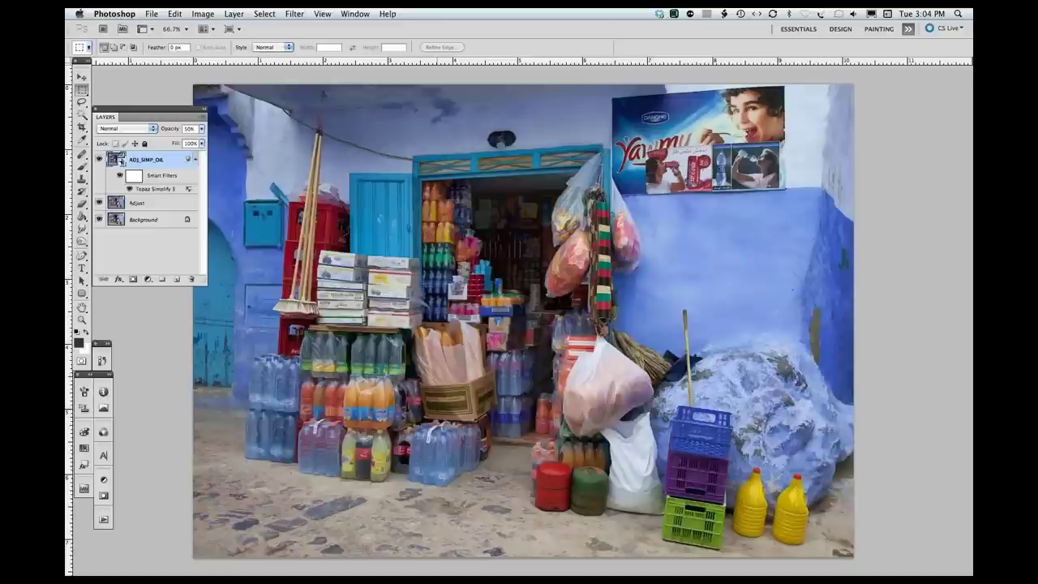
# Compare the Moroccan store photo with and without the ADJ_SIMP_OIL layer.
pyautogui.click(99, 159)
pyautogui.click(98, 160)
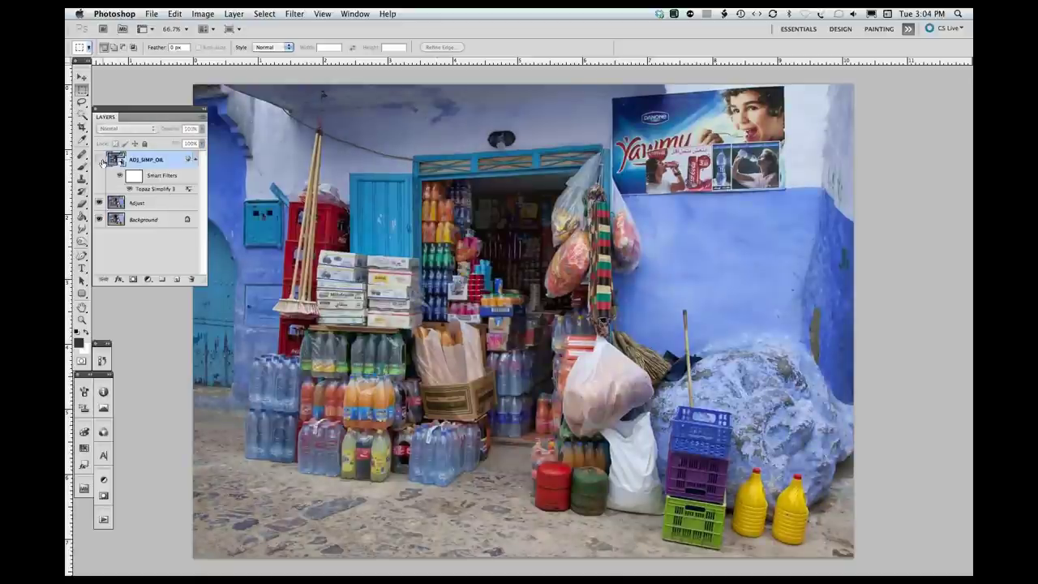
pyautogui.click(98, 160)
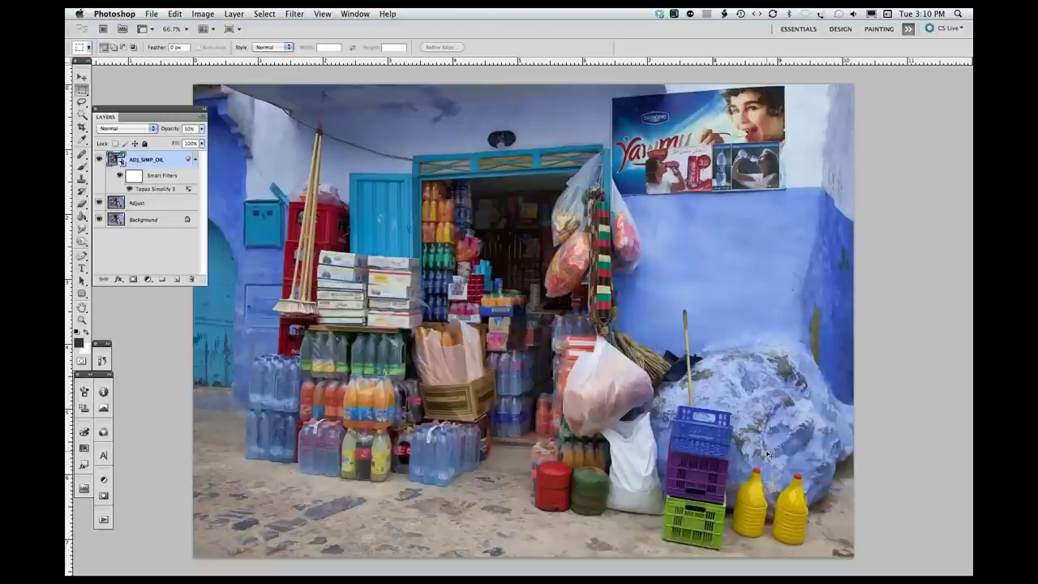
pyautogui.press('super+w')
pyautogui.click(496, 211)
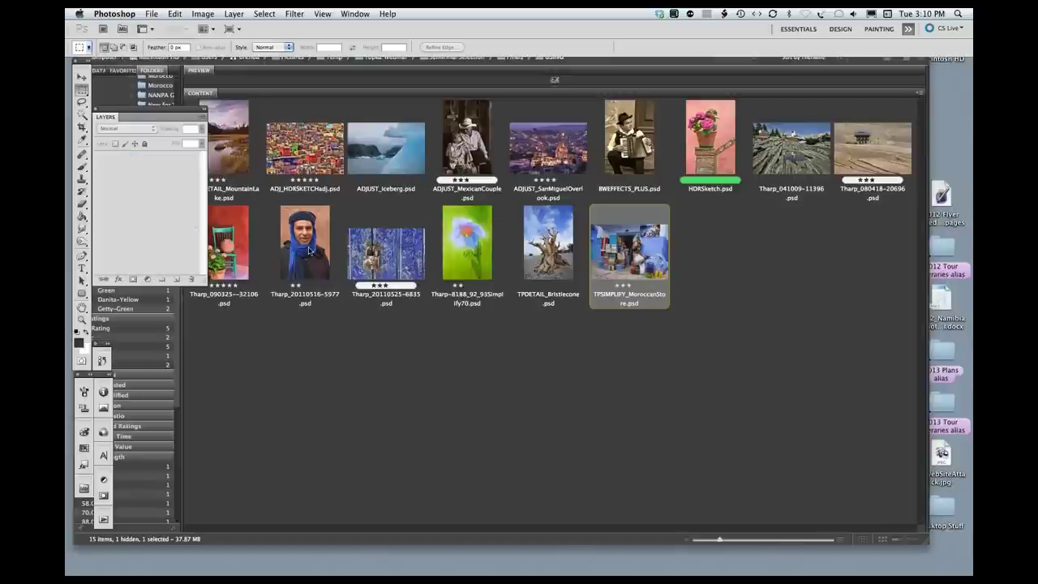
pyautogui.click(308, 249)
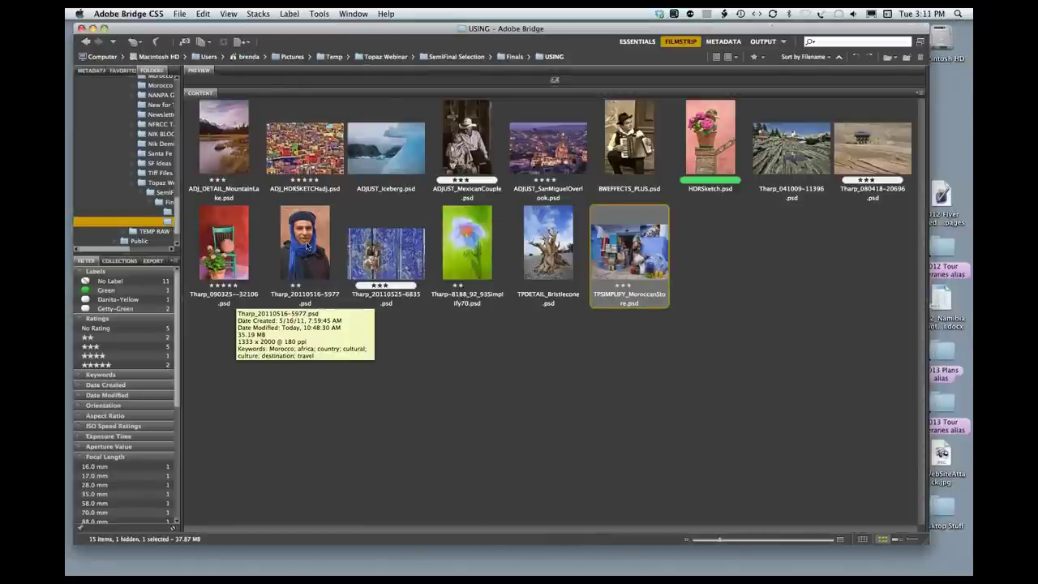
pyautogui.click(308, 247)
pyautogui.doubleClick(308, 246)
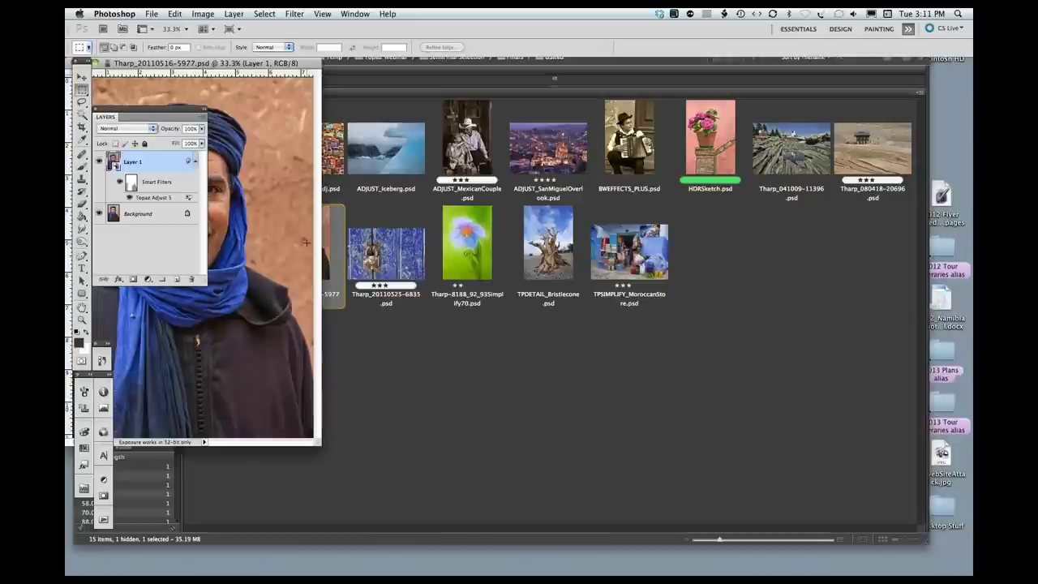
pyautogui.press('f')
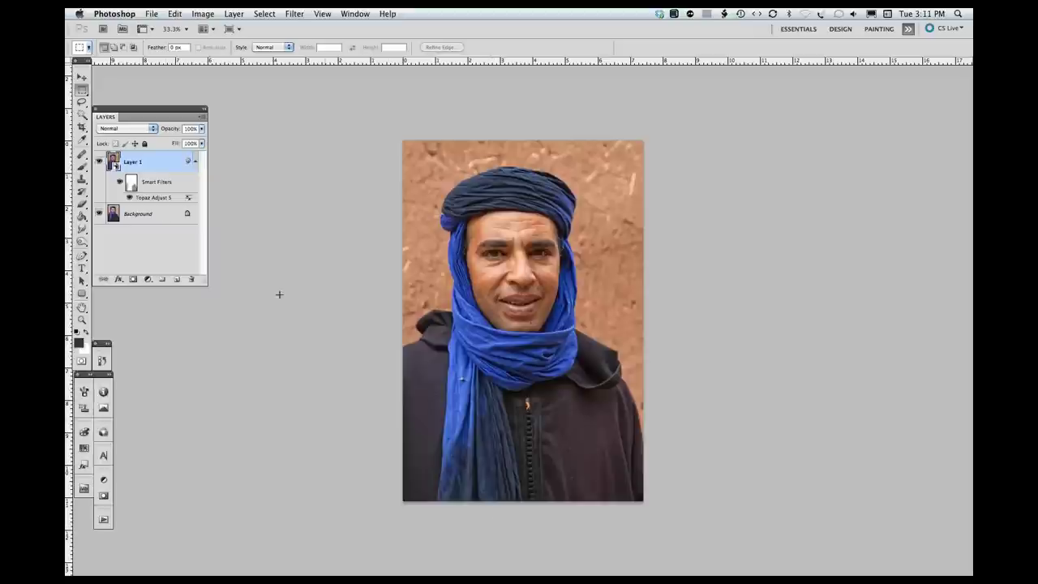
pyautogui.click(98, 162)
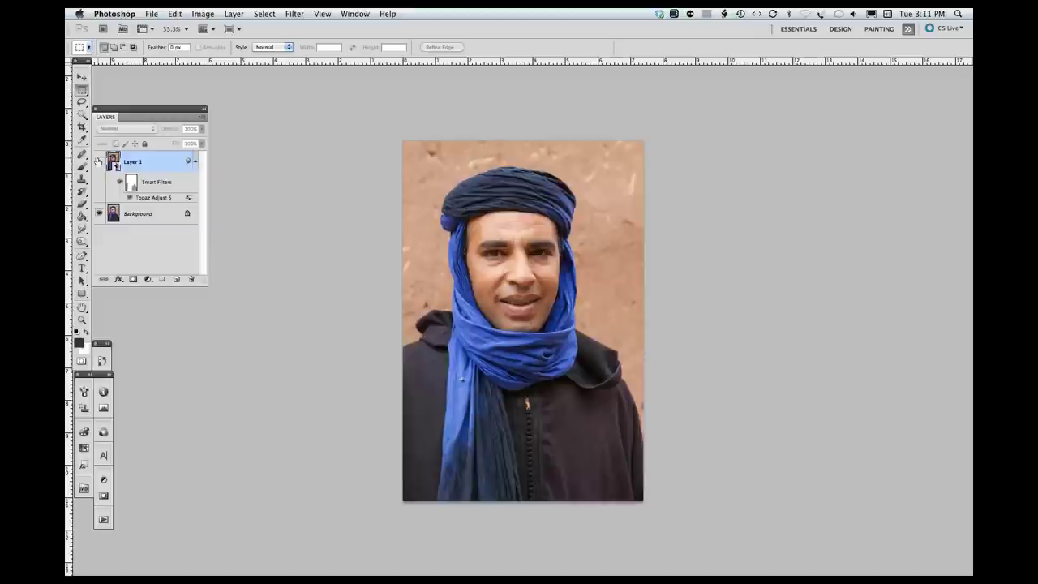
pyautogui.click(98, 162)
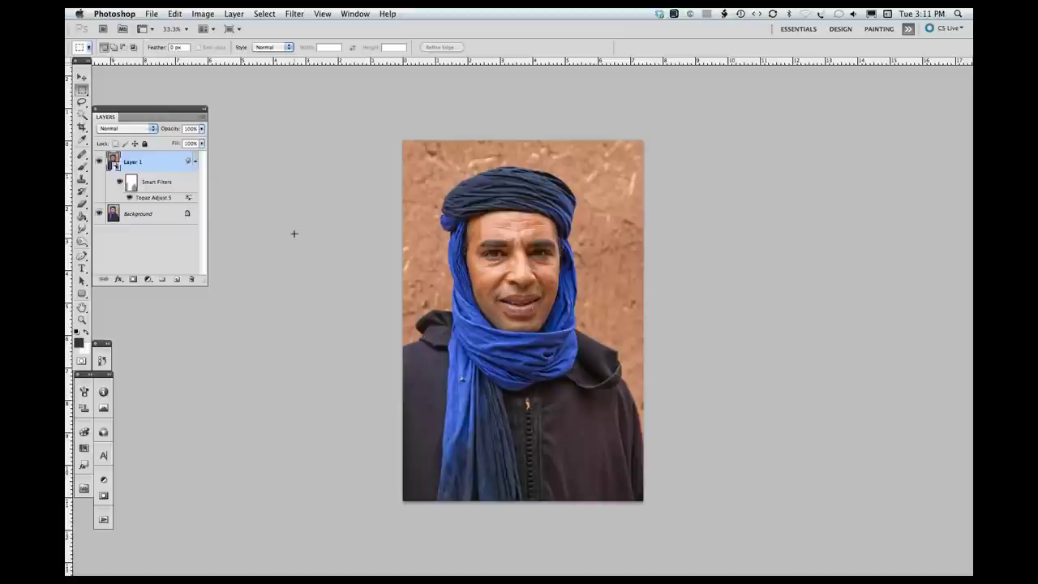
# Reopen Layer 1's Topaz Adjust 5 filter, reset all its settings, and display the histogram and the Adaptive Exposure settings.
pyautogui.doubleClick(169, 200)
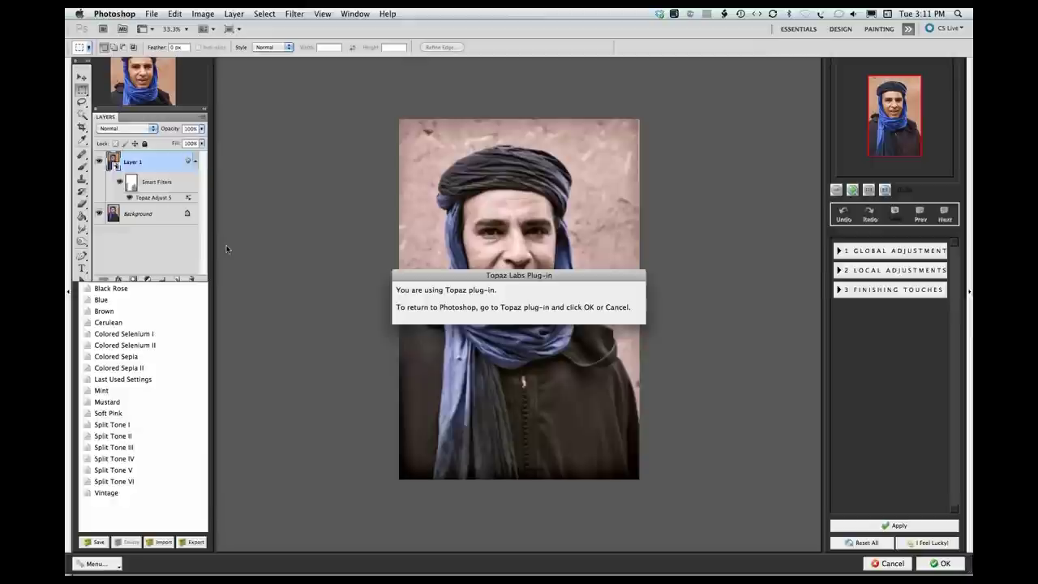
pyautogui.click(122, 378)
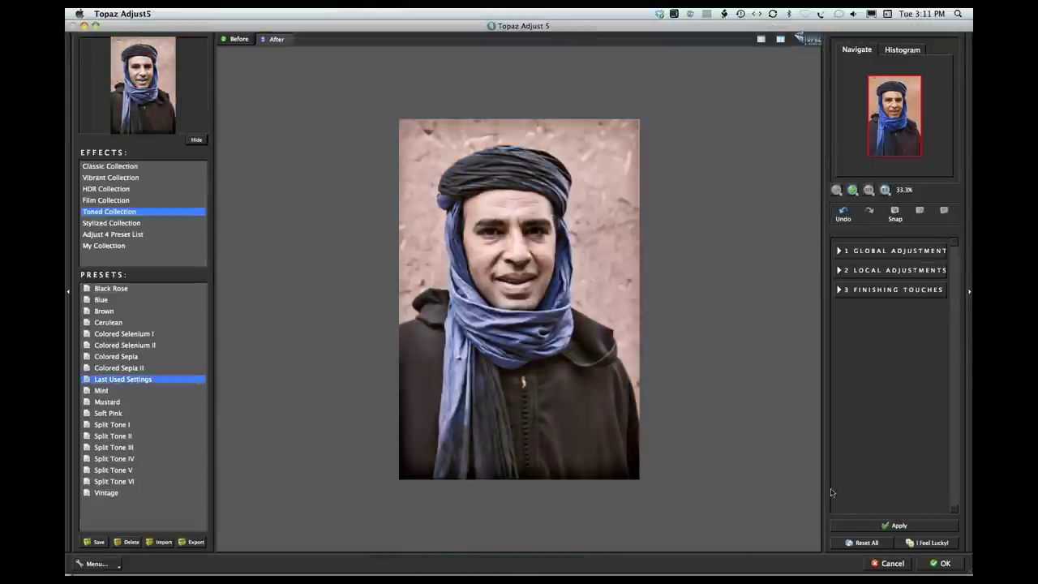
pyautogui.click(866, 542)
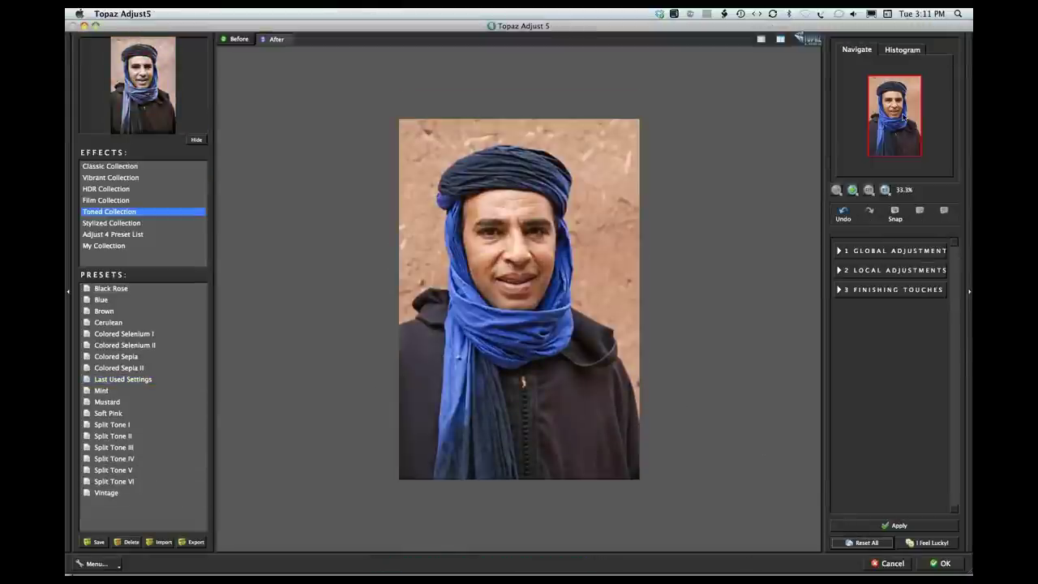
pyautogui.click(908, 50)
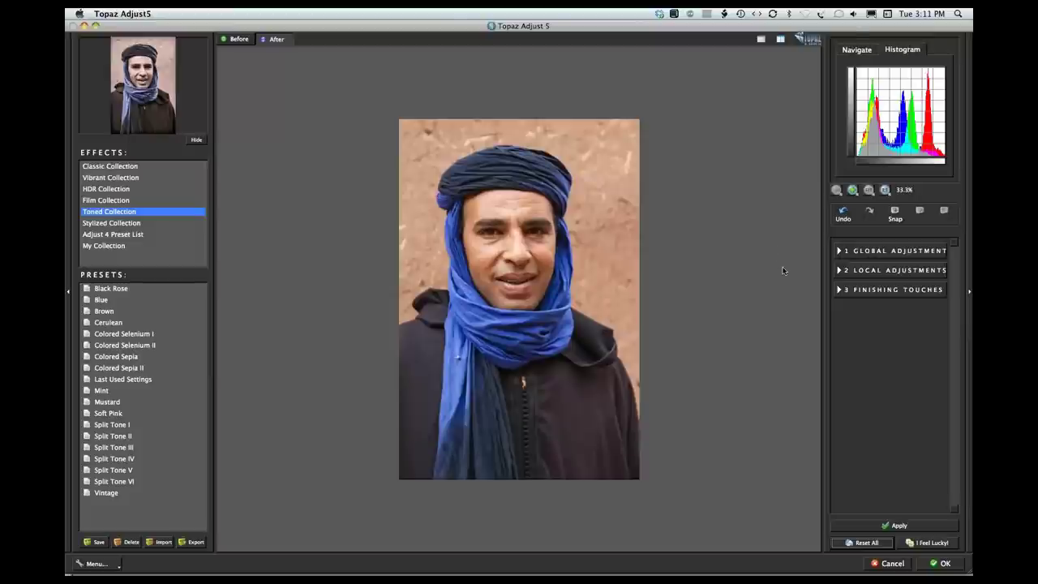
pyautogui.click(839, 251)
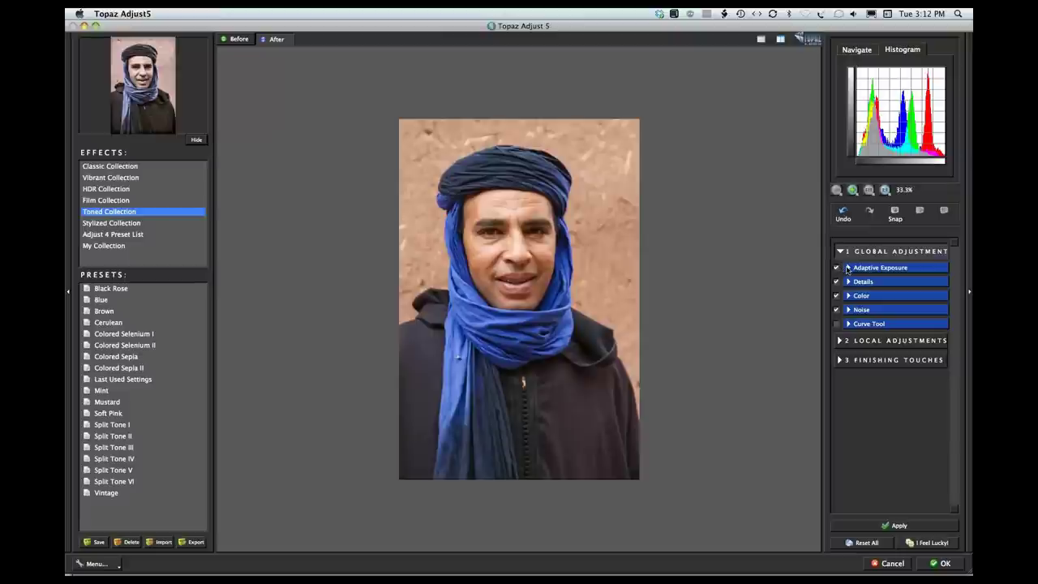
pyautogui.click(848, 268)
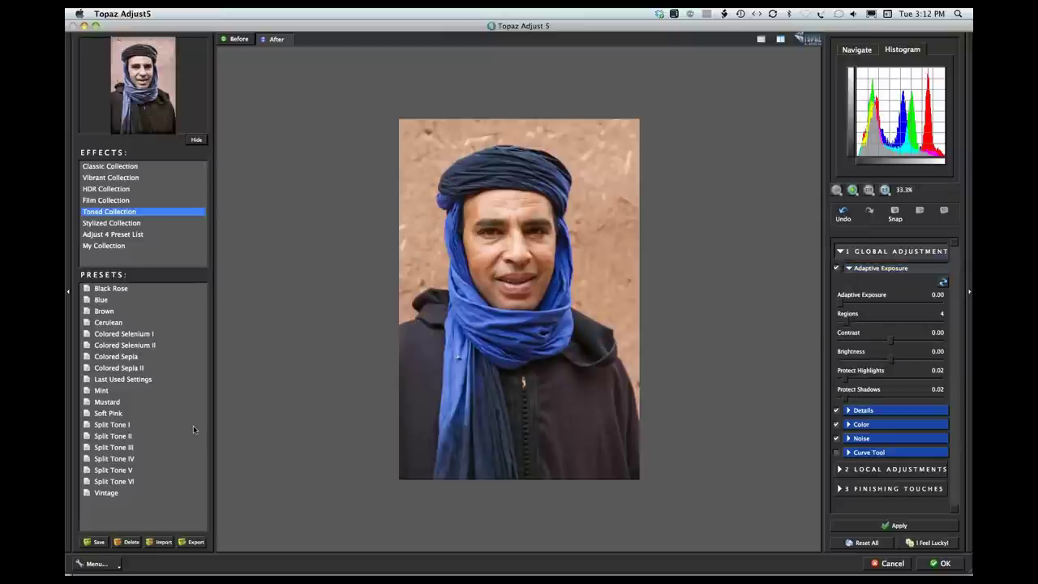
# Try the HDR Collection's Light Pop Smooth preset from reset settings and examine the man's face at 100% zoom.
pyautogui.click(124, 192)
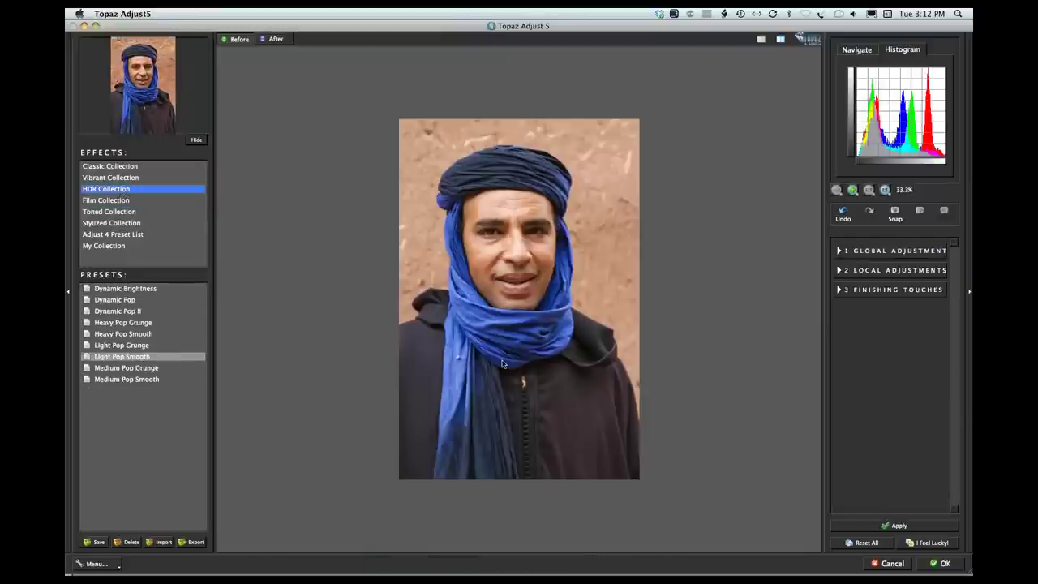
pyautogui.click(875, 544)
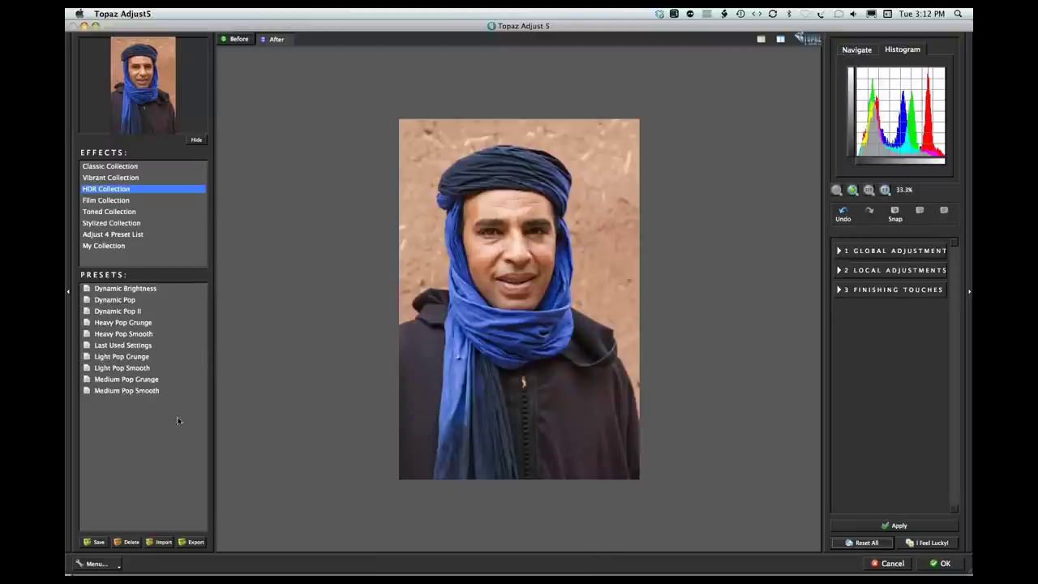
pyautogui.click(142, 361)
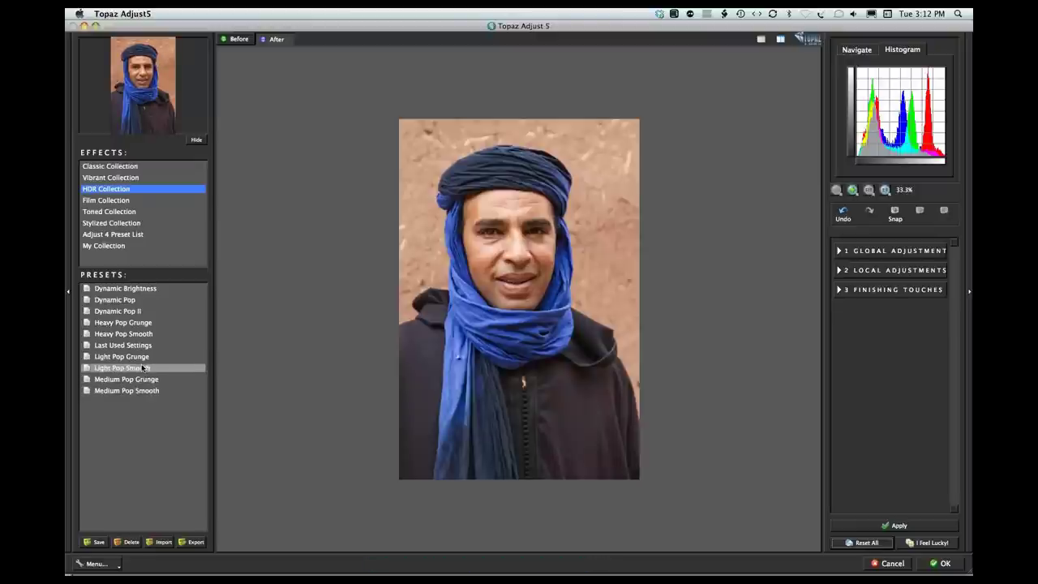
pyautogui.click(142, 368)
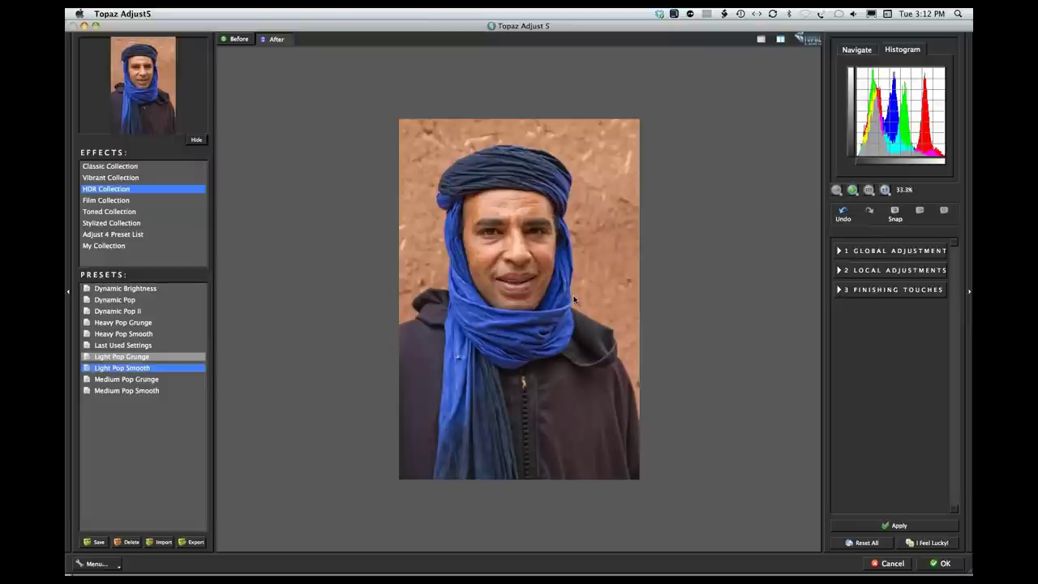
pyautogui.press('super+equal')
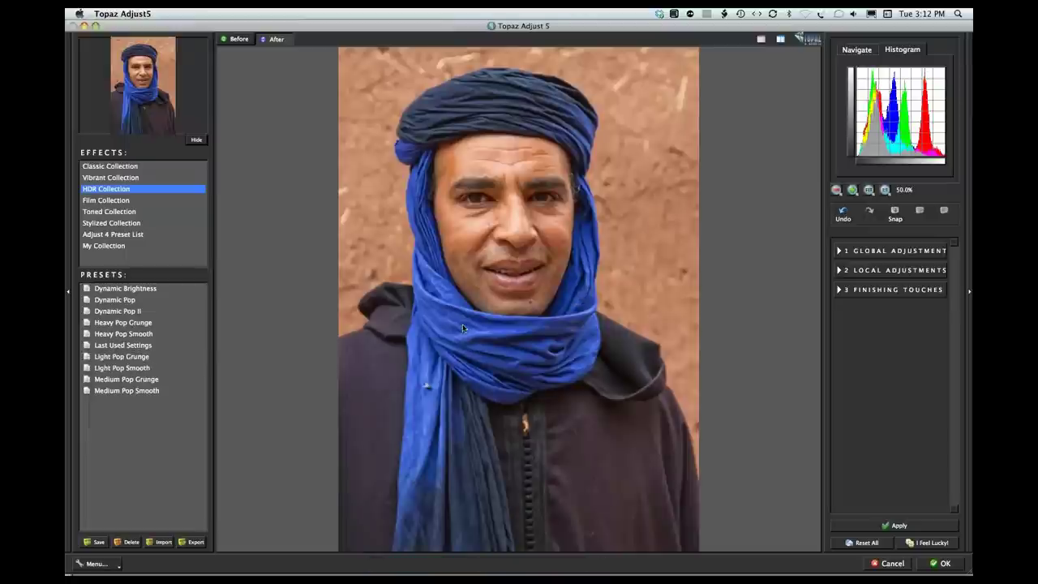
pyautogui.click(504, 285)
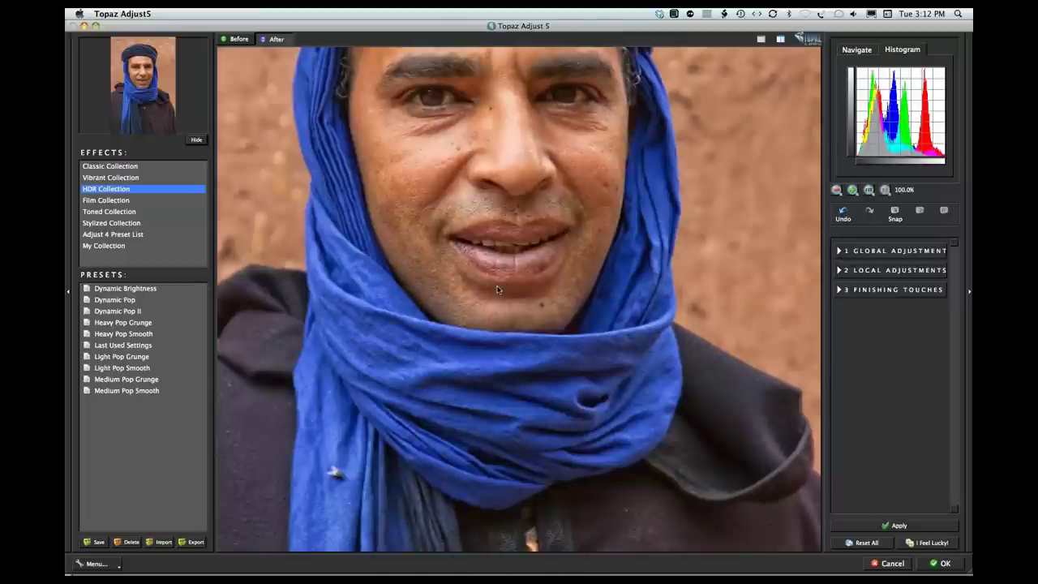
pyautogui.moveTo(494, 284); pyautogui.dragTo(562, 163)
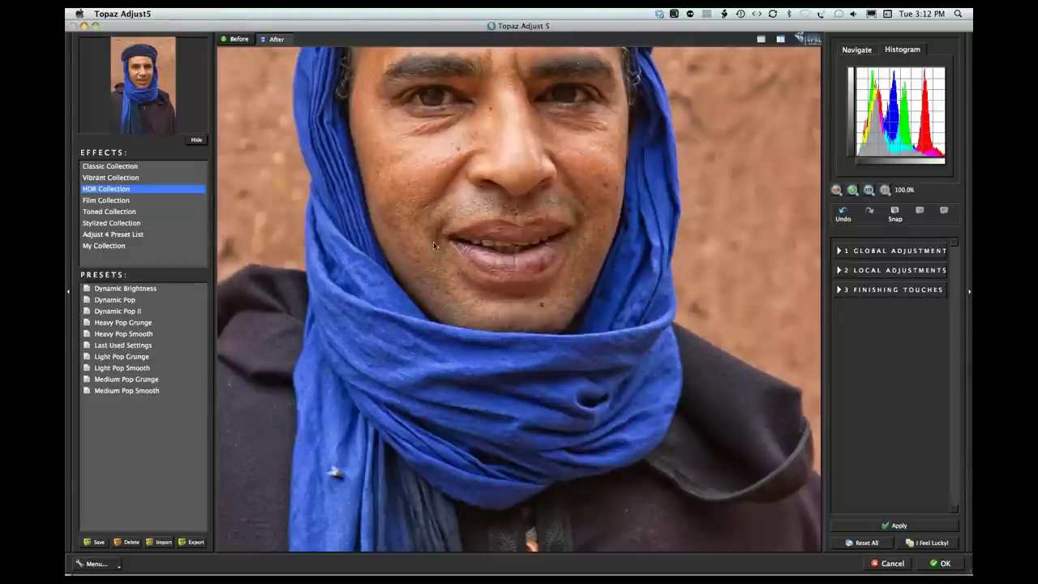
# Try a Details Strength of 1.31 in the global adjustments and cancel the filter edit.
pyautogui.click(840, 251)
pyautogui.click(848, 282)
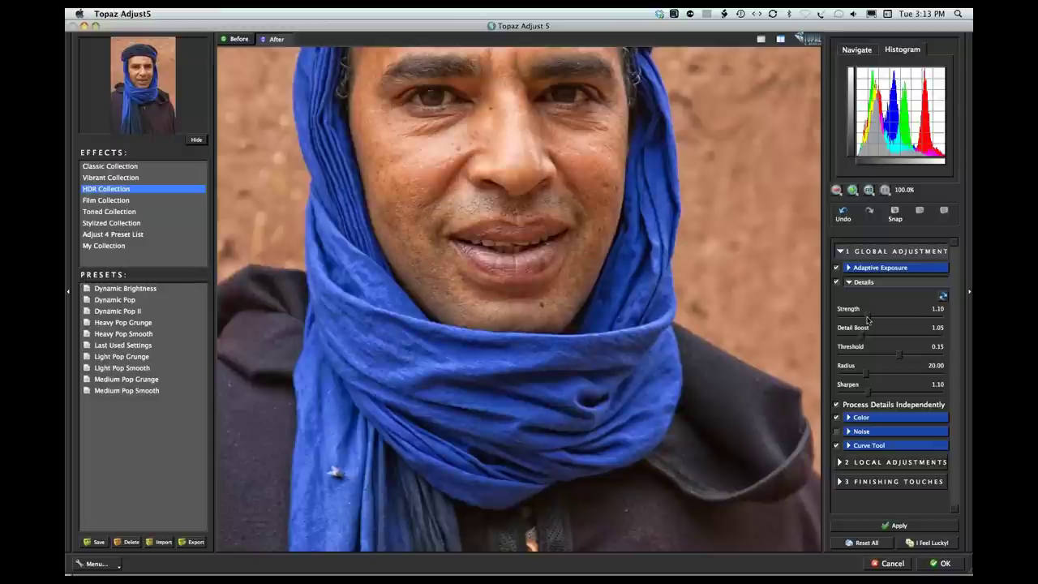
pyautogui.moveTo(867, 319); pyautogui.dragTo(874, 320)
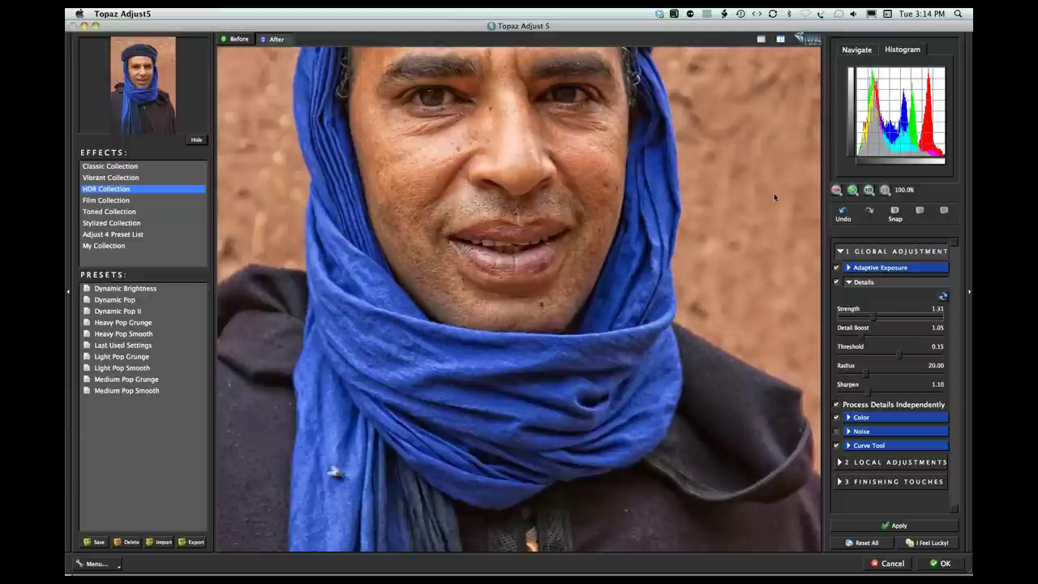
pyautogui.click(868, 189)
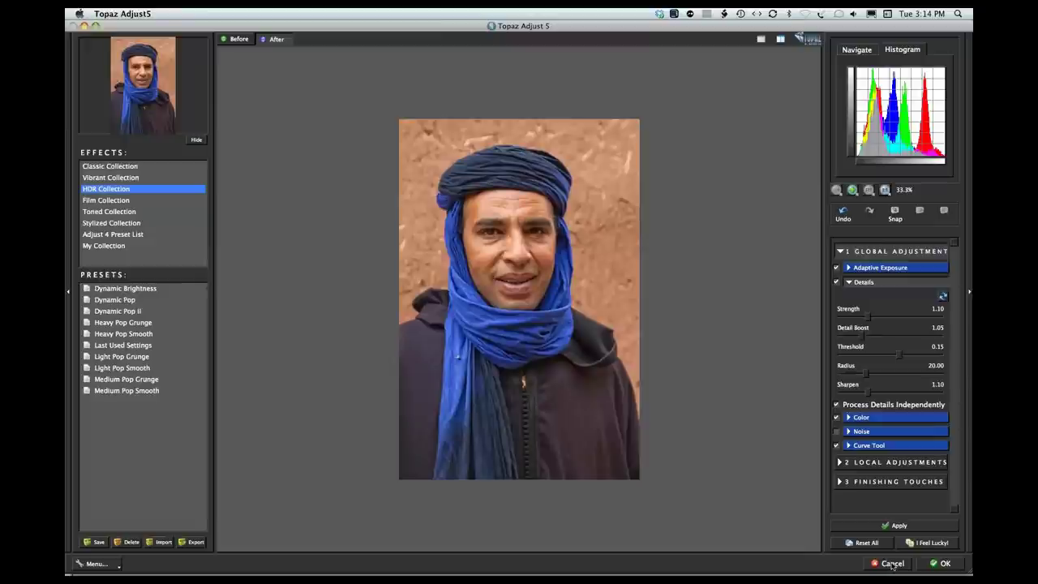
pyautogui.click(892, 563)
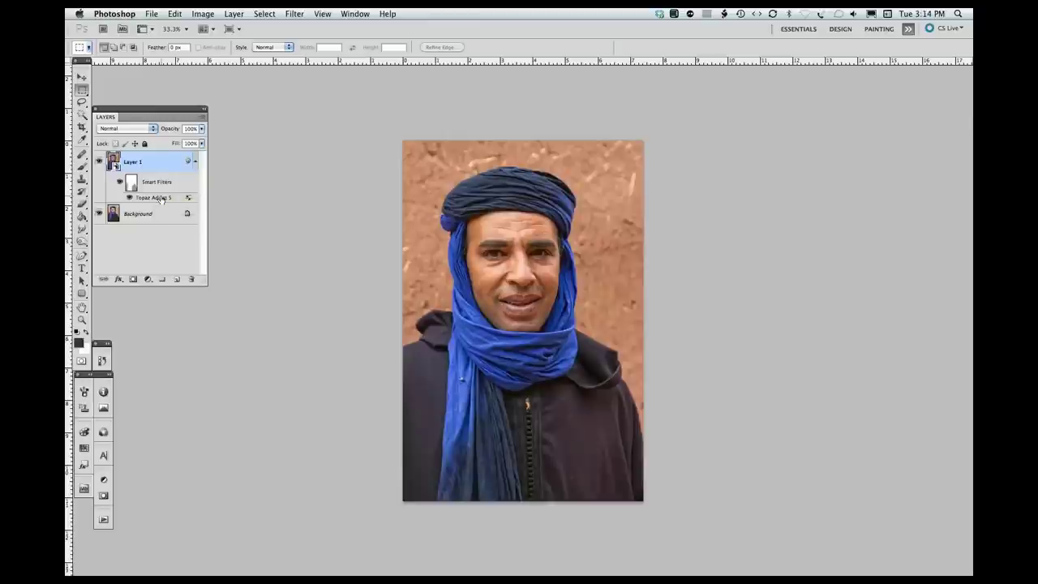
# Duplicate the Background layer, apply Topaz Adjust 5's Dynamic Brightness preset from the HDR Collection to the copy, and hide Layer 1.
pyautogui.click(165, 214)
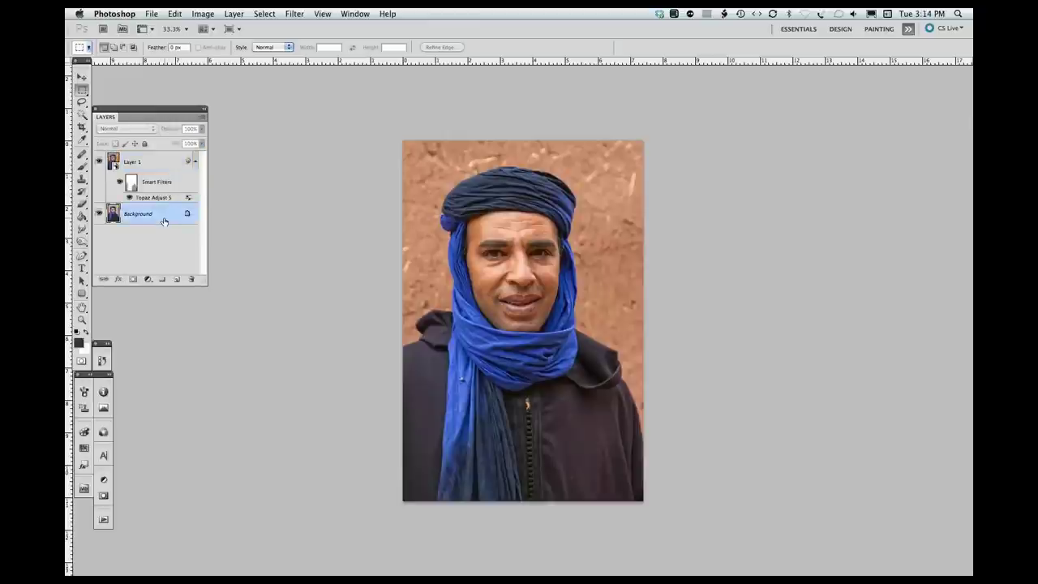
pyautogui.press('super+j')
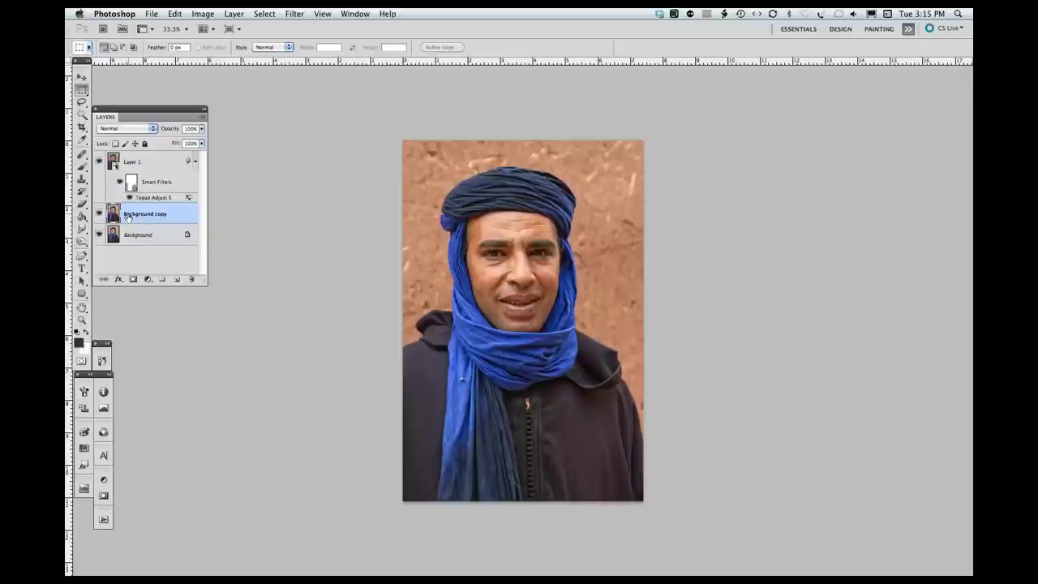
pyautogui.click(297, 14)
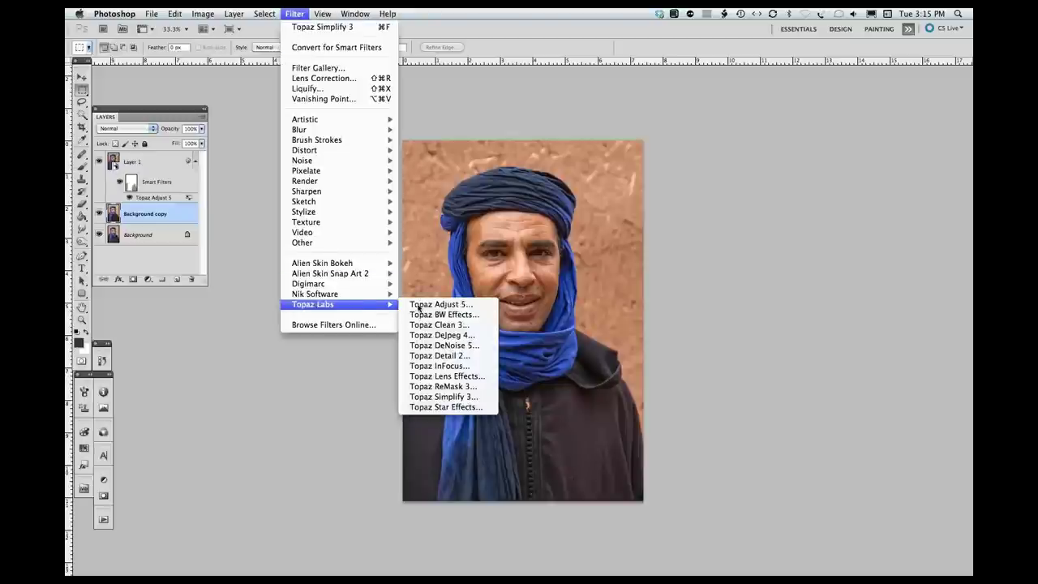
pyautogui.click(417, 304)
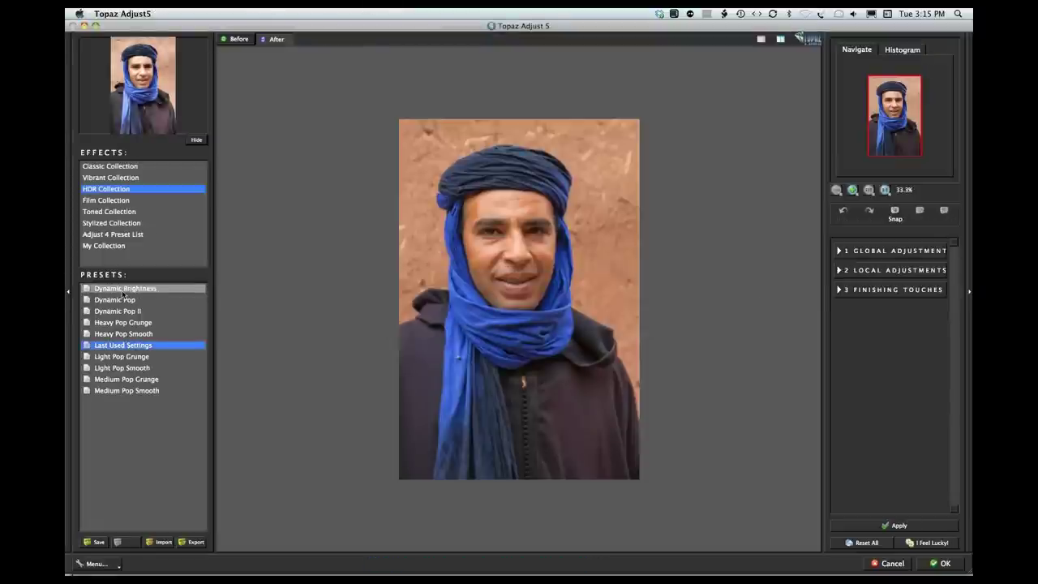
pyautogui.click(123, 289)
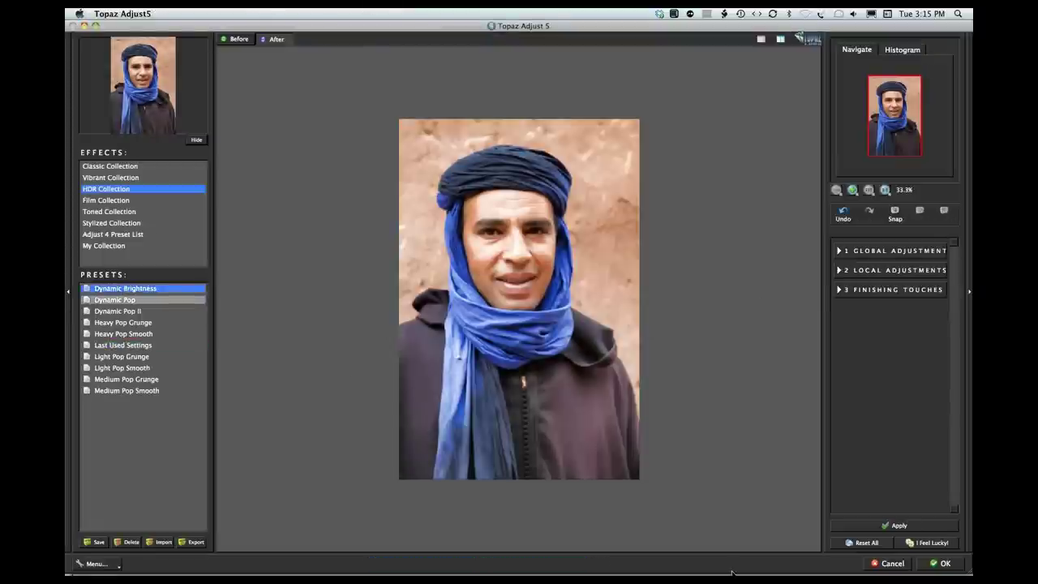
pyautogui.click(945, 563)
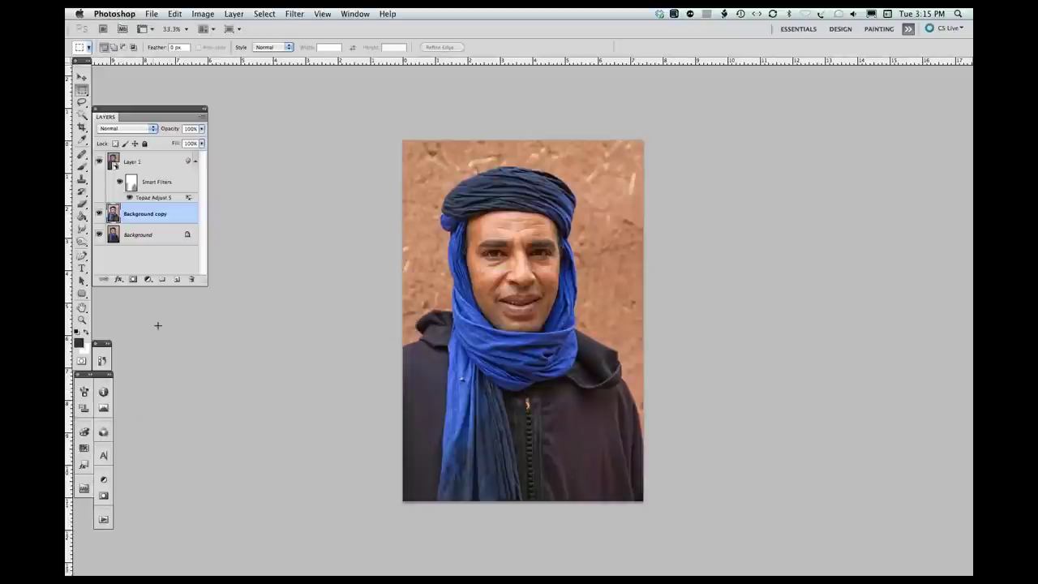
pyautogui.click(98, 162)
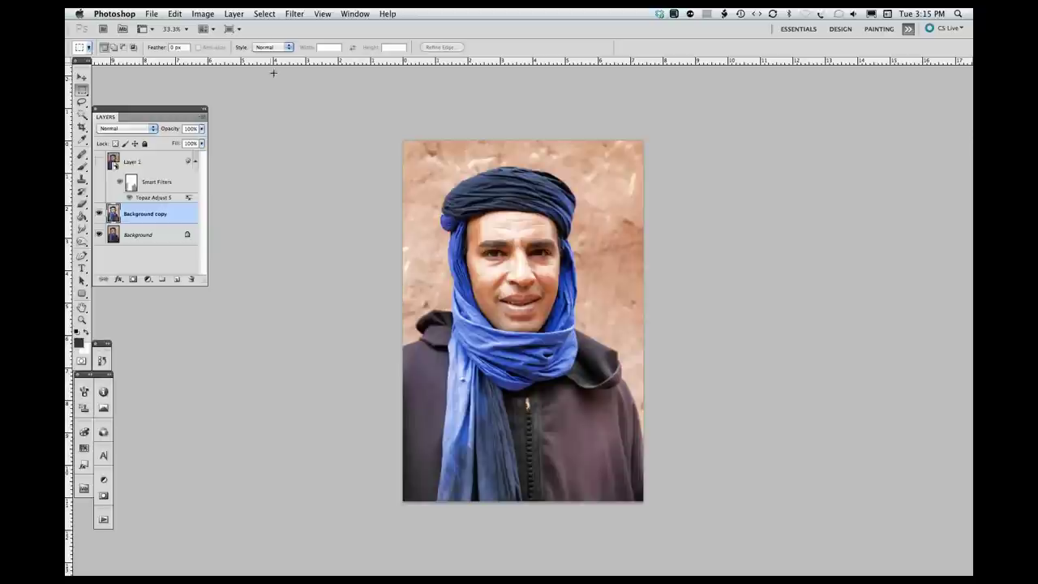
# Try Topaz Adjust 5's Dynamic Pop preset on the Background copy layer after resetting the settings, and cancel the edit.
pyautogui.click(295, 15)
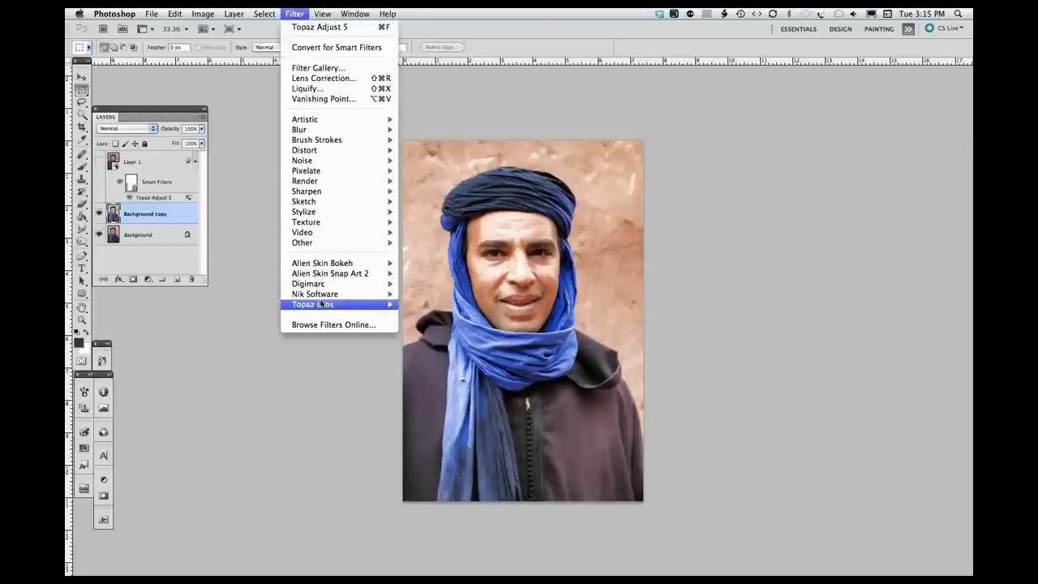
pyautogui.moveTo(329, 304)
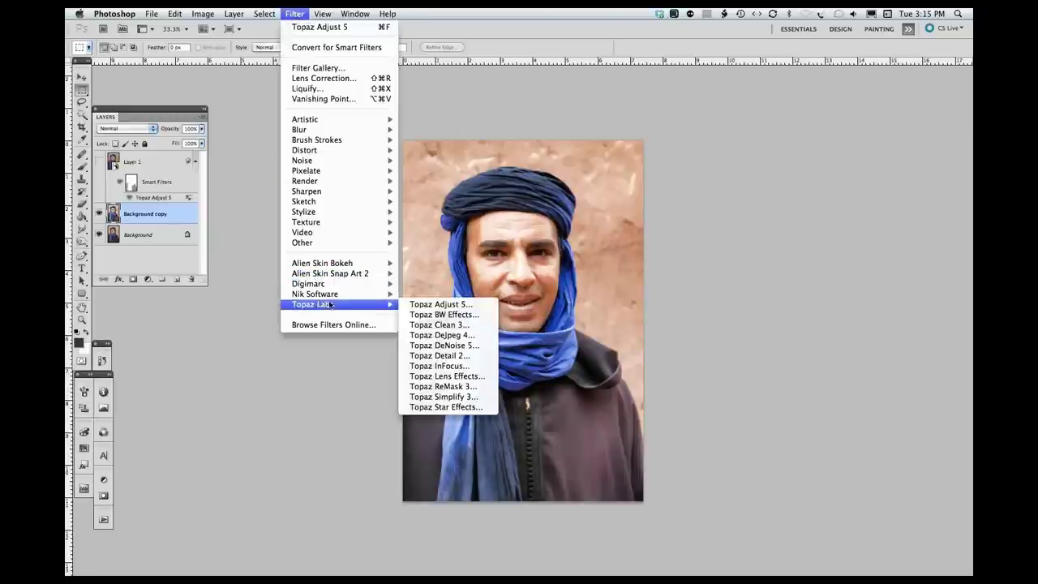
pyautogui.click(408, 305)
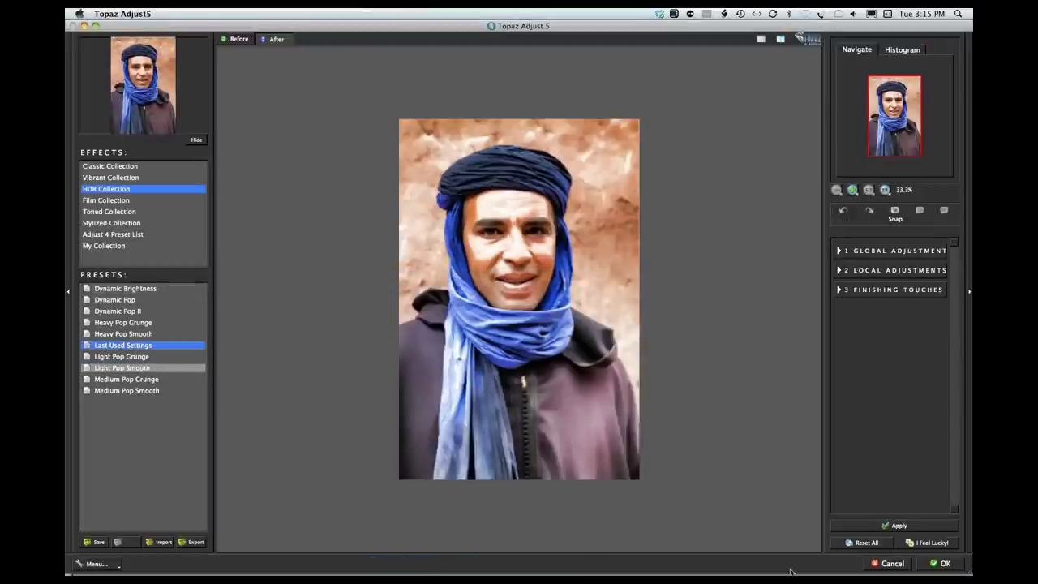
pyautogui.click(848, 543)
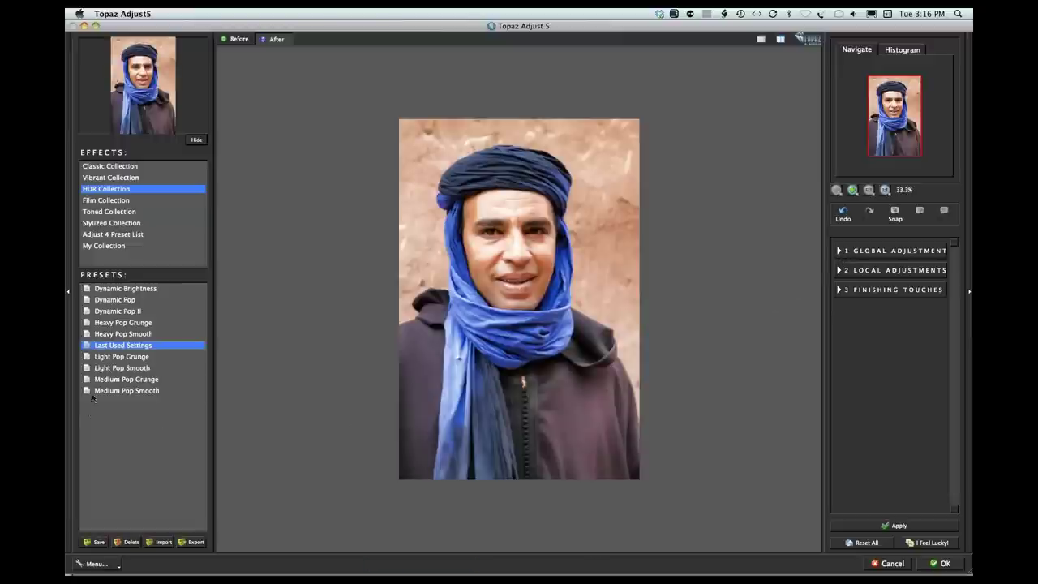
pyautogui.click(122, 299)
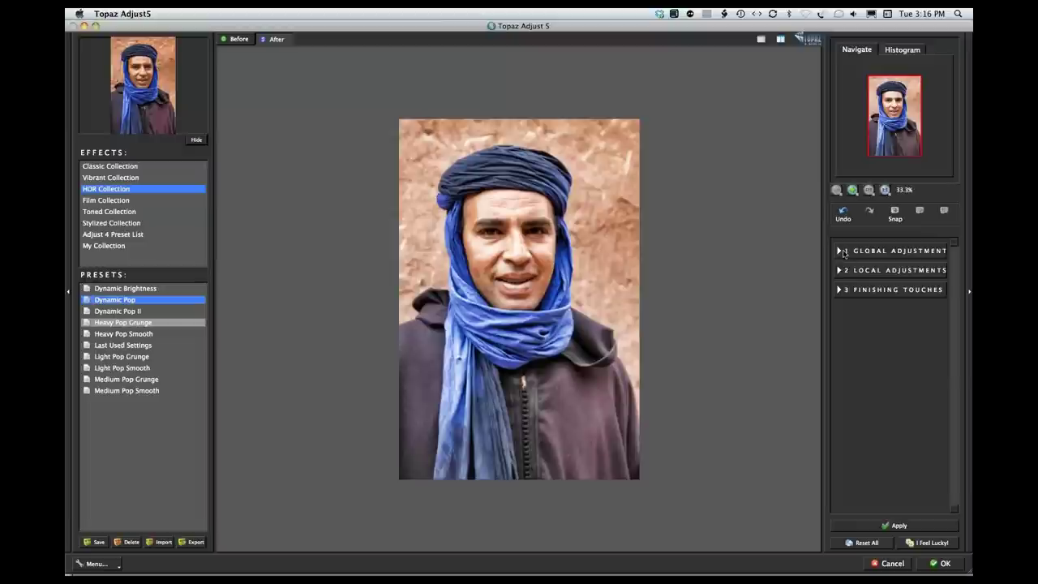
pyautogui.click(840, 251)
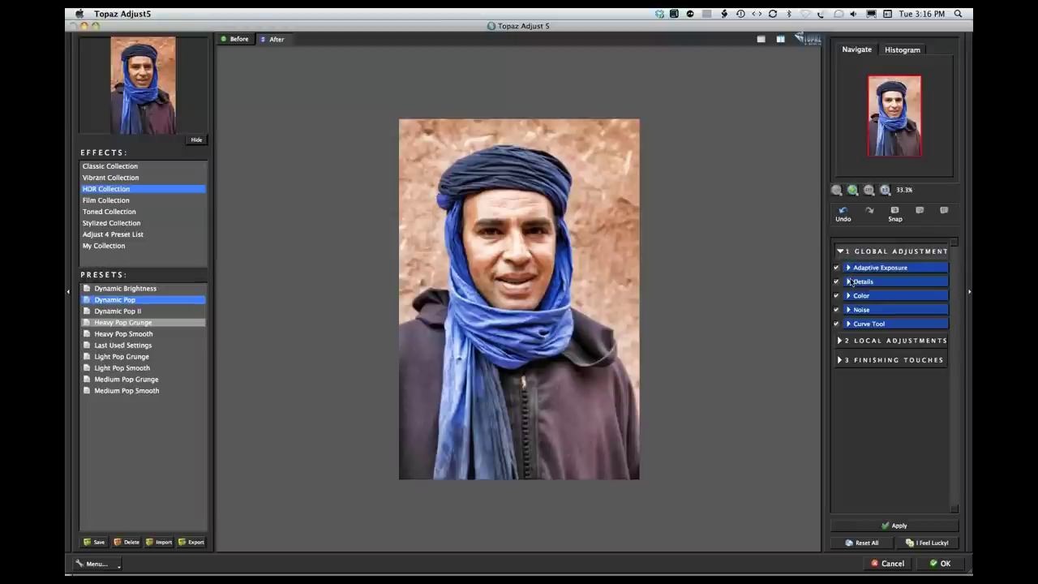
pyautogui.click(892, 564)
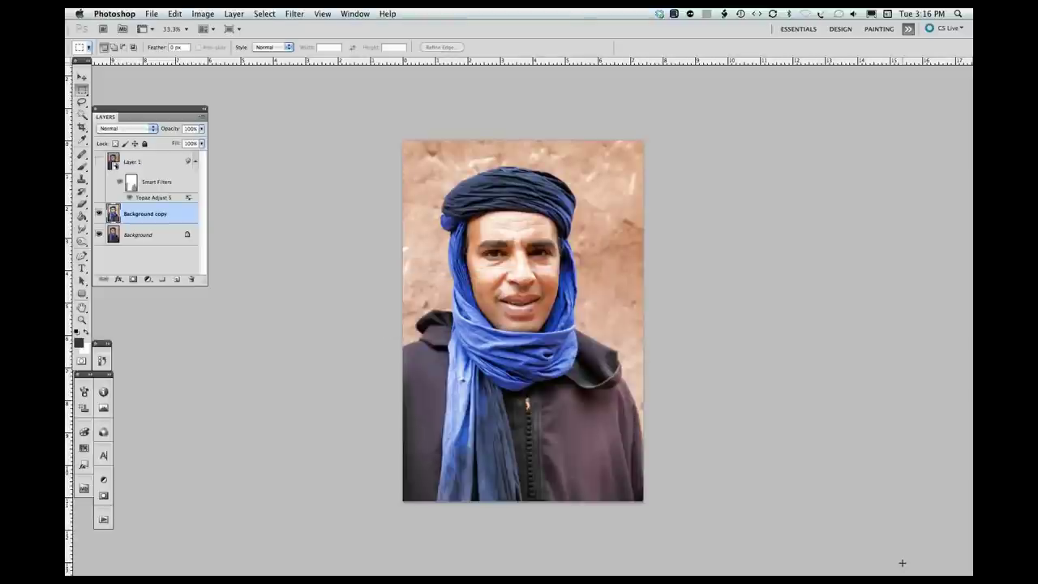